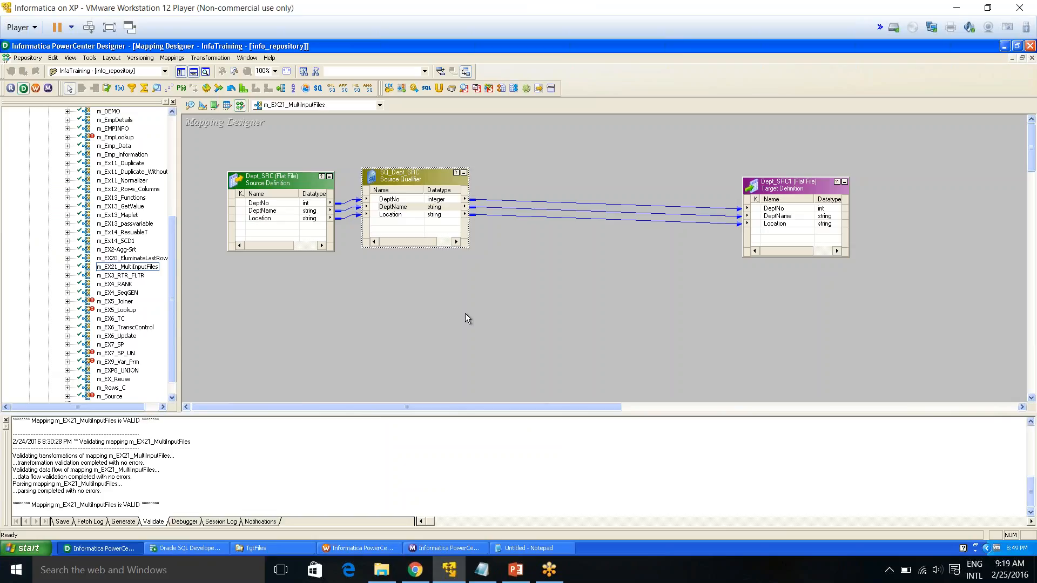
Switch to the file explorer and open the DEPTSrcFiles folder inside infa_shared\SrcFiles
left_click(813, 192)
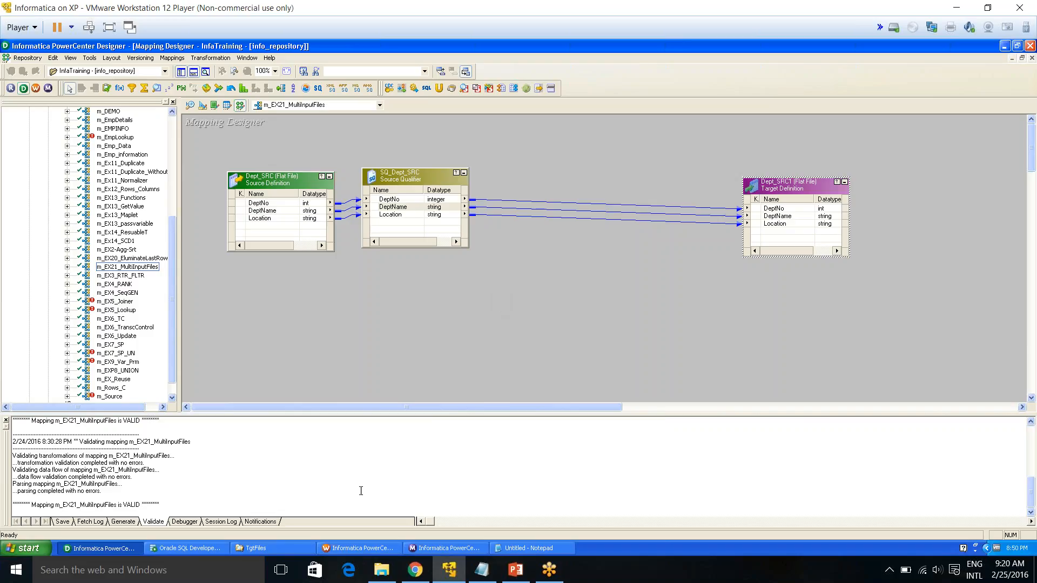
left_click(250, 550)
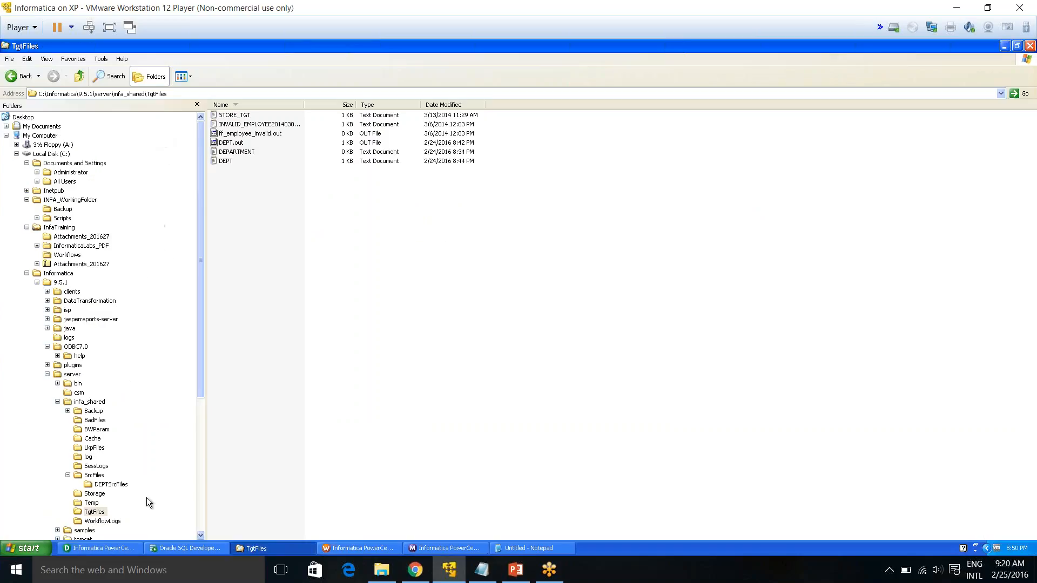
left_click(94, 475)
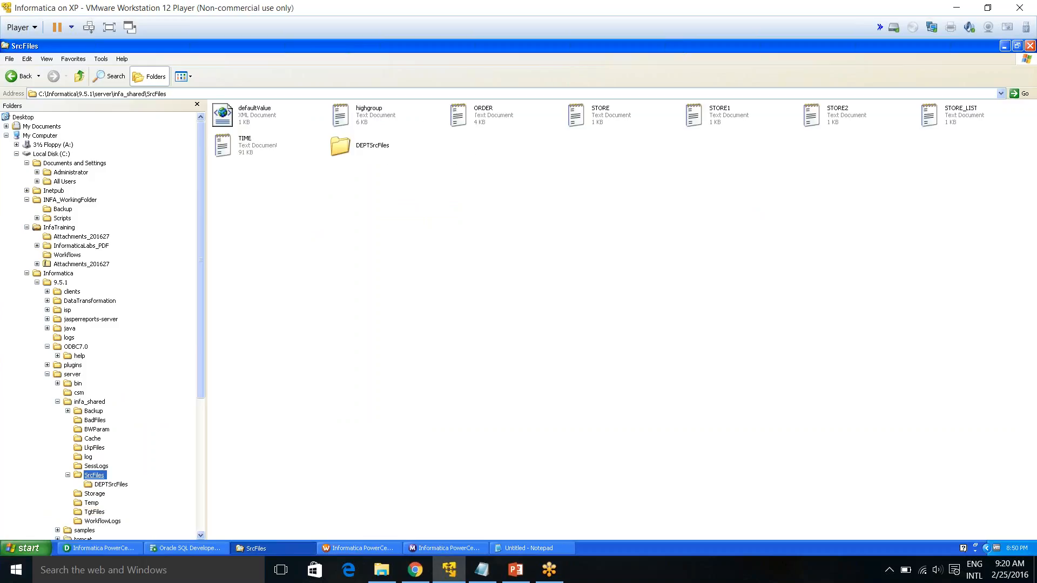
left_click(197, 94)
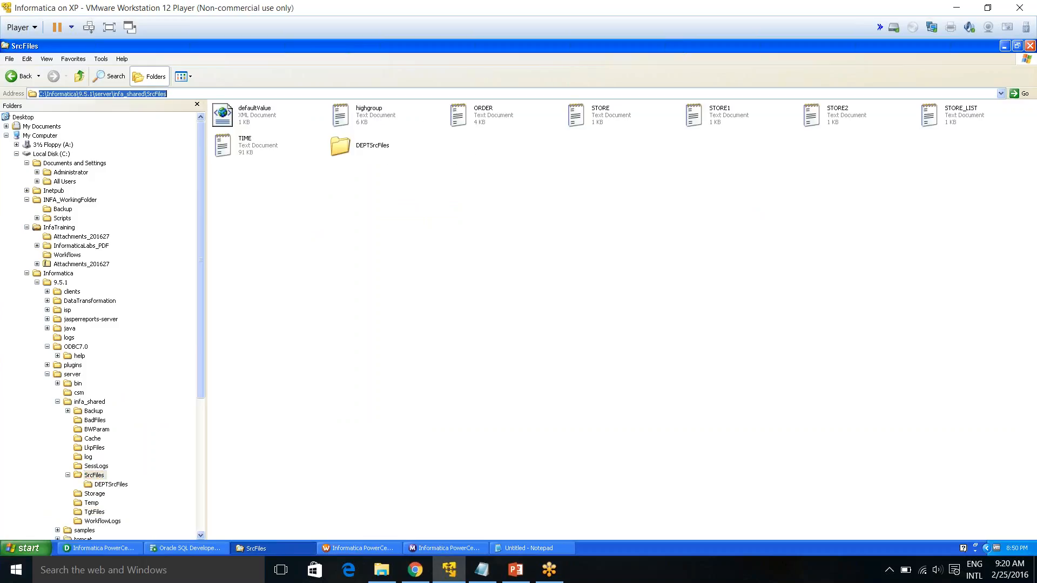
double_click(372, 147)
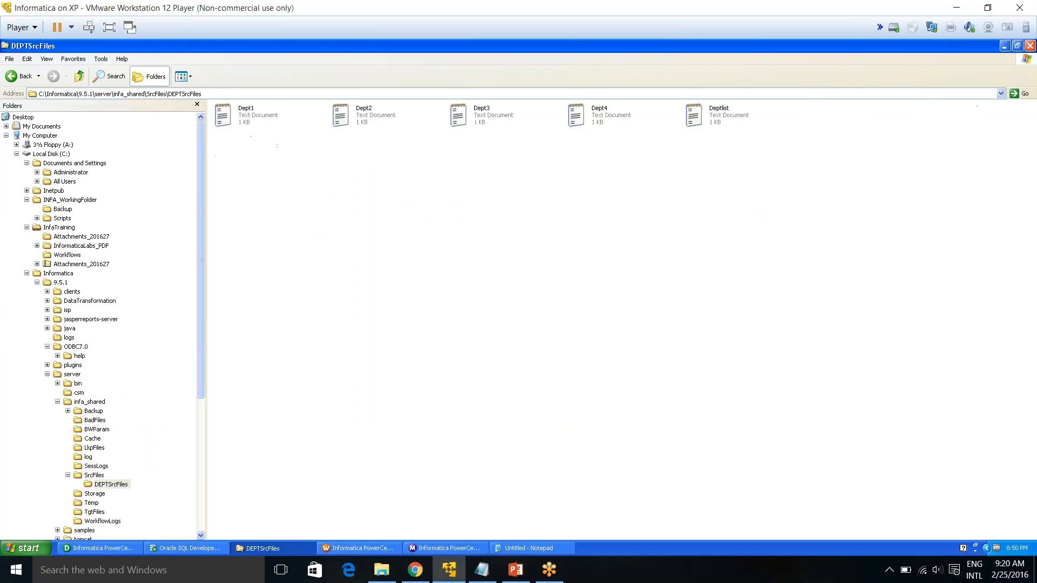
Examine the department source files and open Deptlist to review its list of file names
left_click(248, 112)
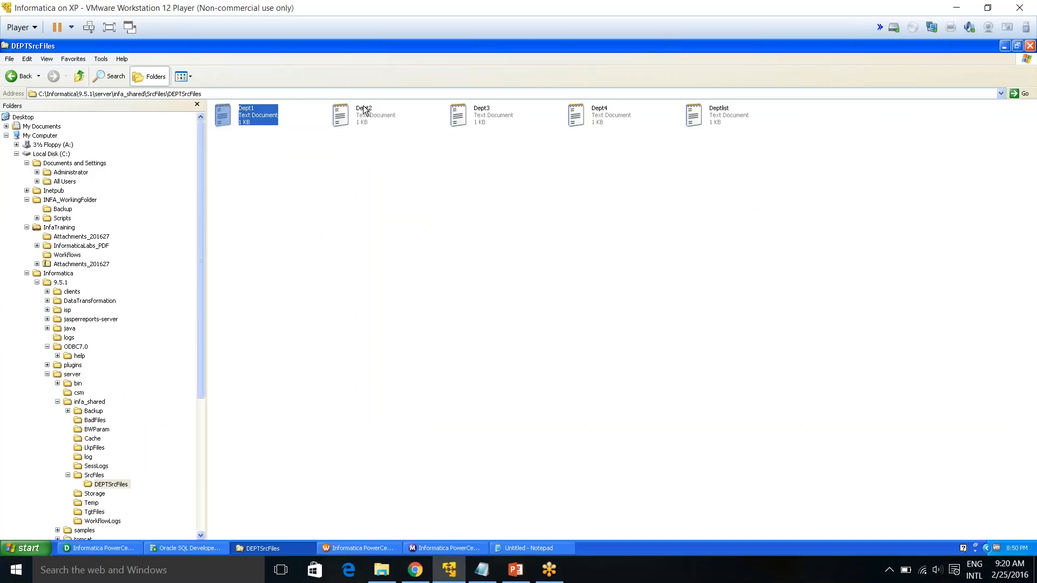
left_click(372, 114)
left_click(476, 116)
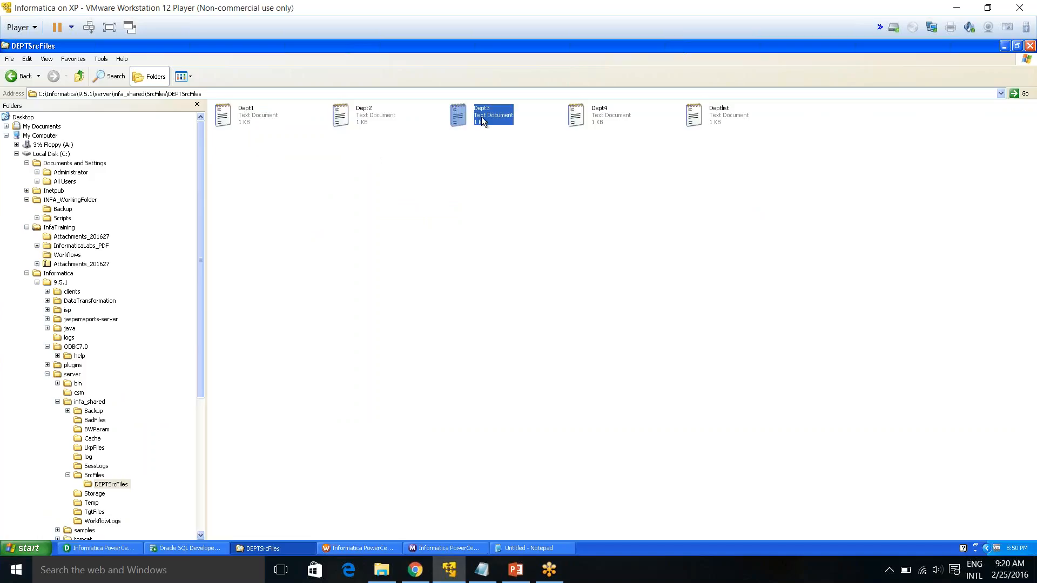
left_click(610, 123)
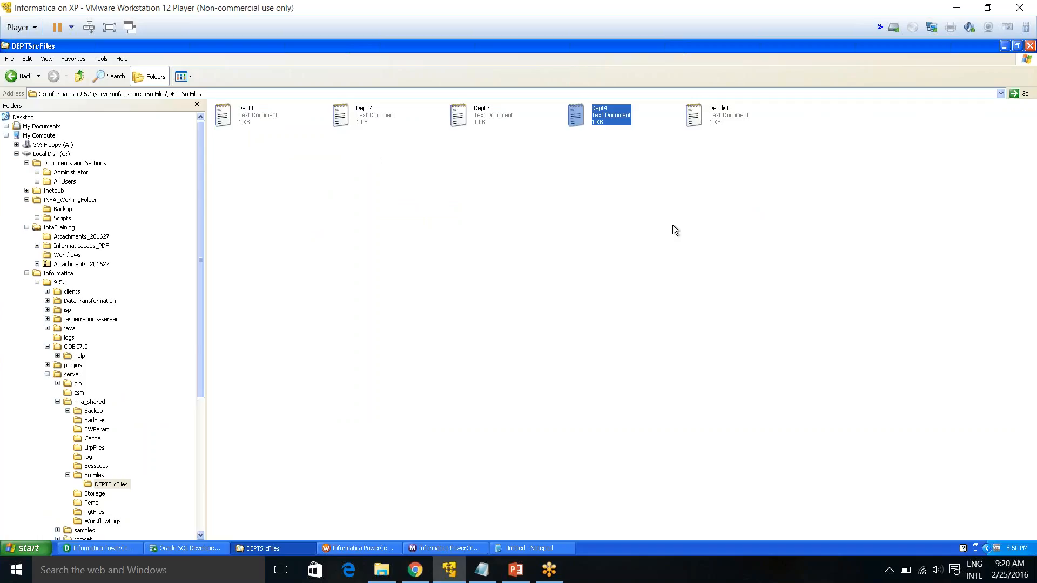
left_click(713, 144)
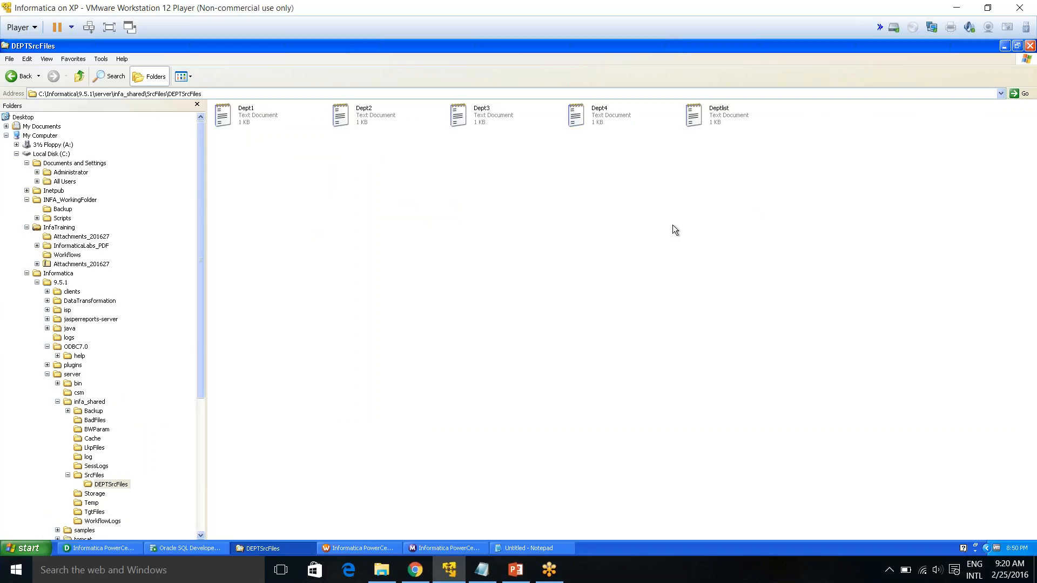
double_click(720, 118)
left_click_drag(436, 224, 647, 254)
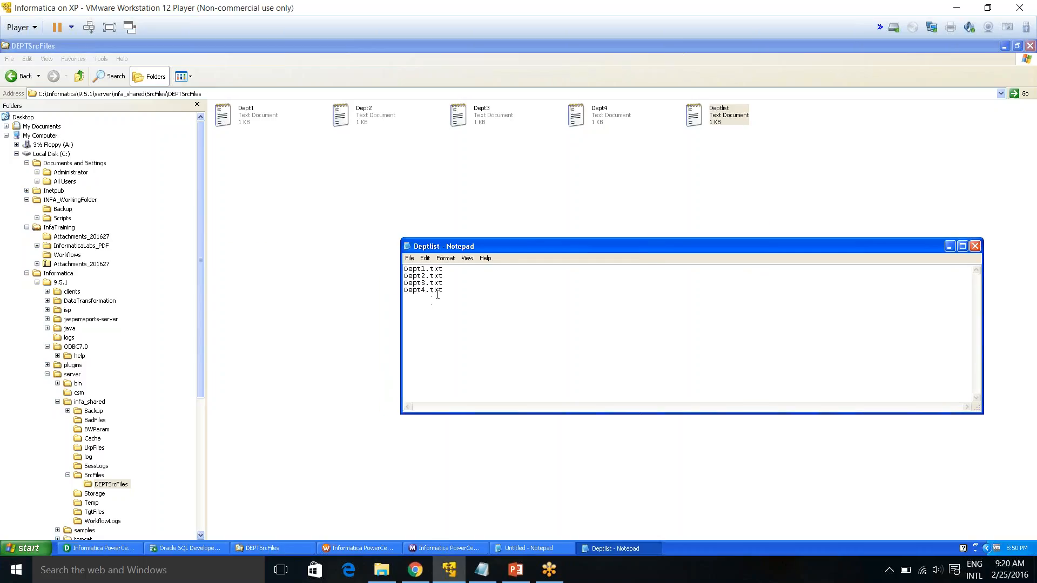
left_click_drag(446, 292, 397, 268)
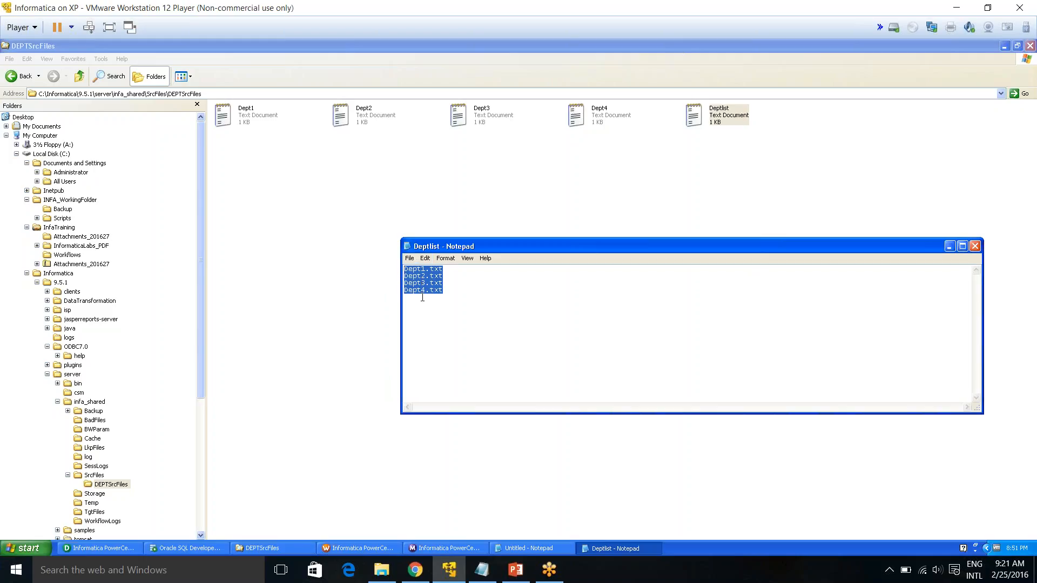
left_click(459, 156)
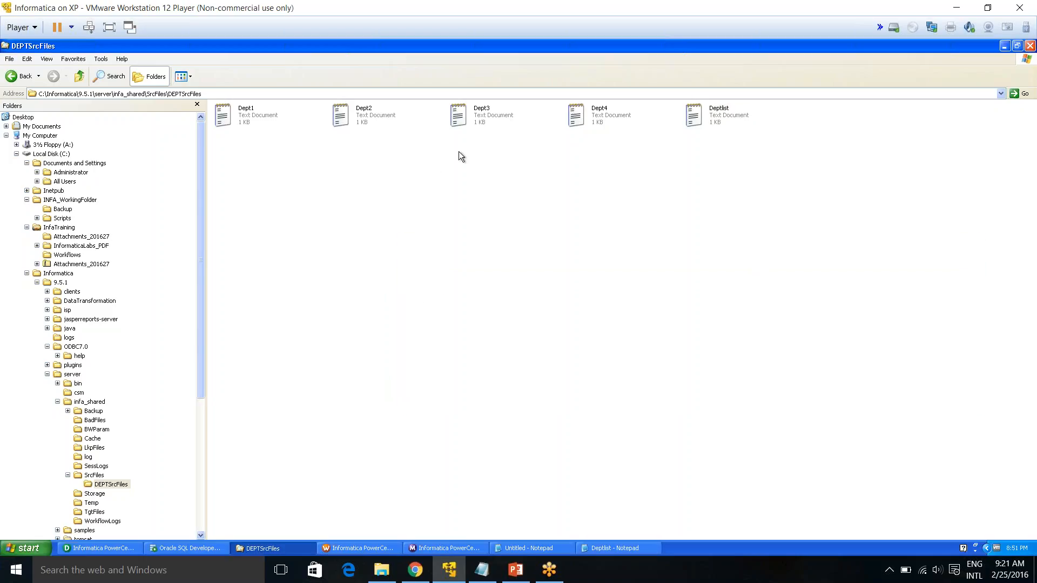
Duplicate the Dept4 file and rename the copy Dept5
left_click(604, 122)
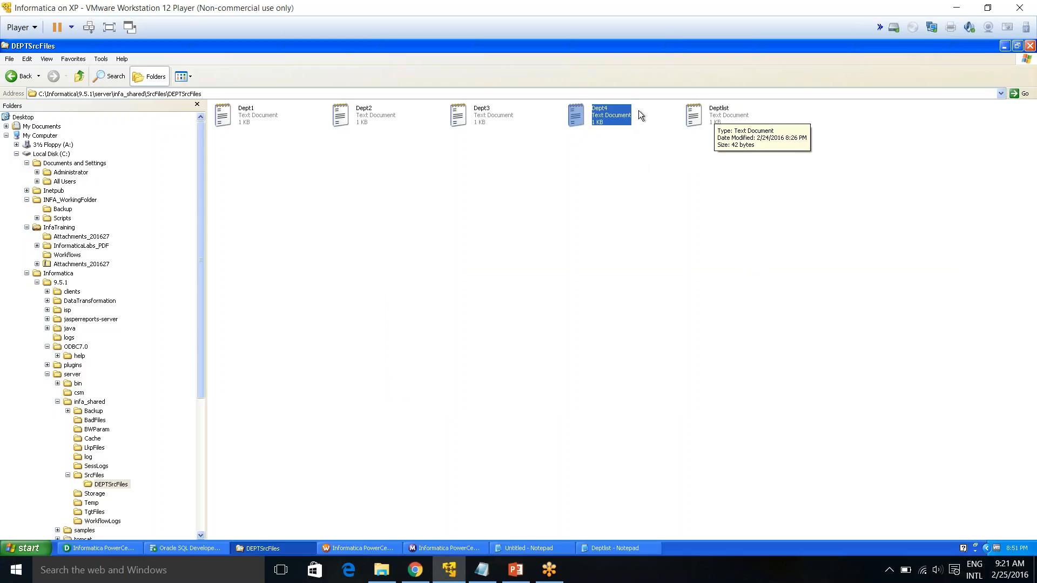
mouse_move(600, 125)
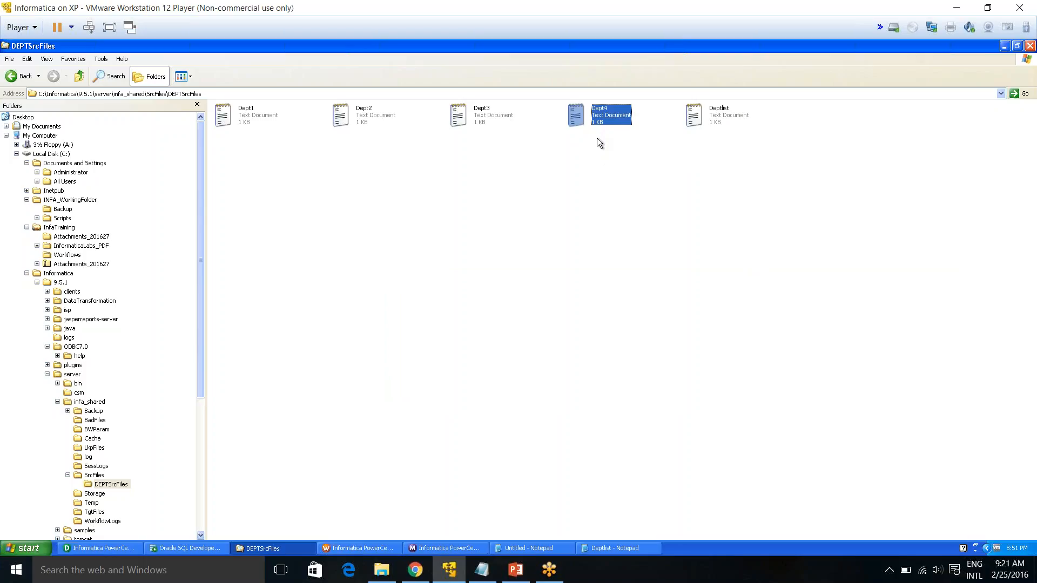
key("ctrl+v")
left_click(830, 118)
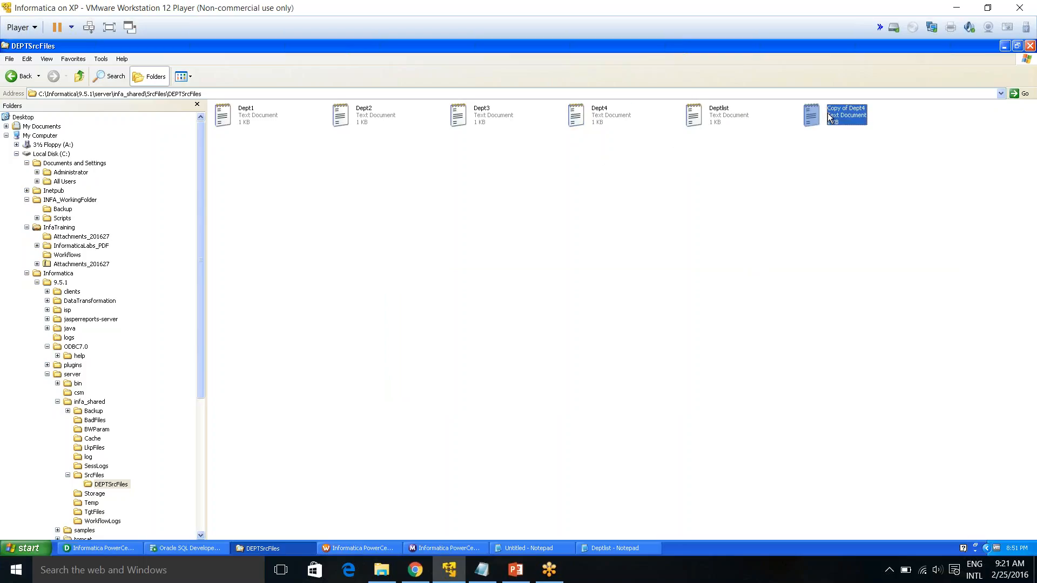
left_click(832, 116)
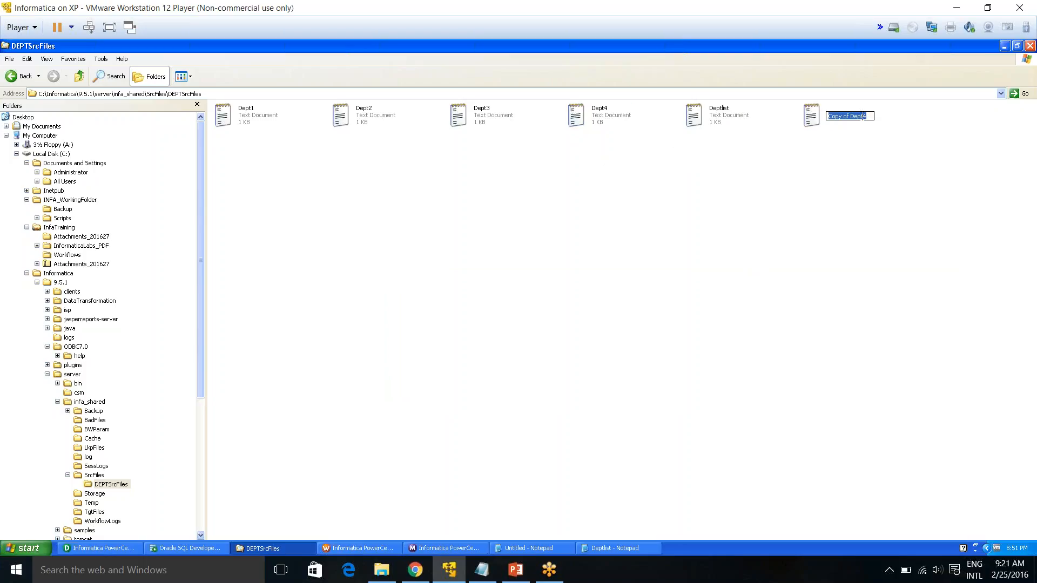
type("Dept4")
key("BackSpace")
type("5")
left_click(832, 177)
Add a Dept5.txt line to the end of Deptlist and save the file
double_click(750, 111)
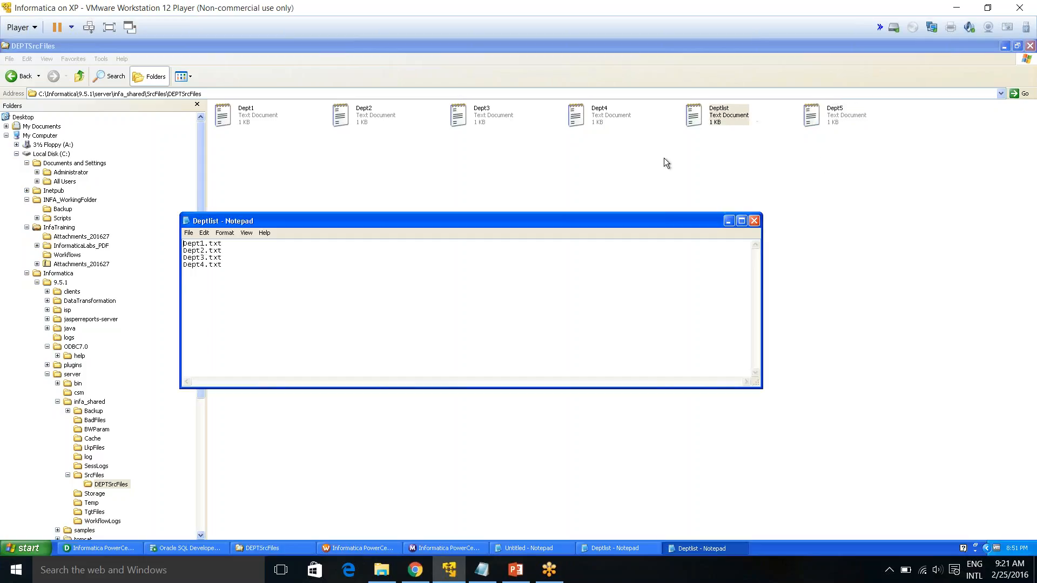
left_click_drag(222, 265, 135, 263)
key("ctrl+c")
left_click(210, 273)
key("ctrl+v")
left_click(201, 271)
key("Delete")
type("5")
left_click(754, 221)
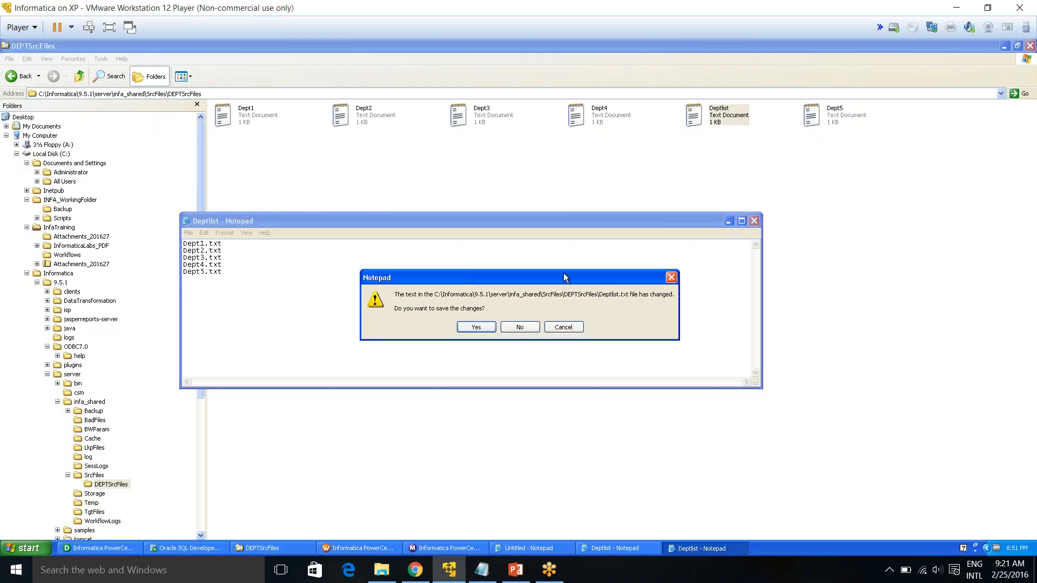
left_click(476, 327)
Open Dept5, change the leading digit of the department numbers to 5, and save the file
left_click(828, 123)
double_click(827, 123)
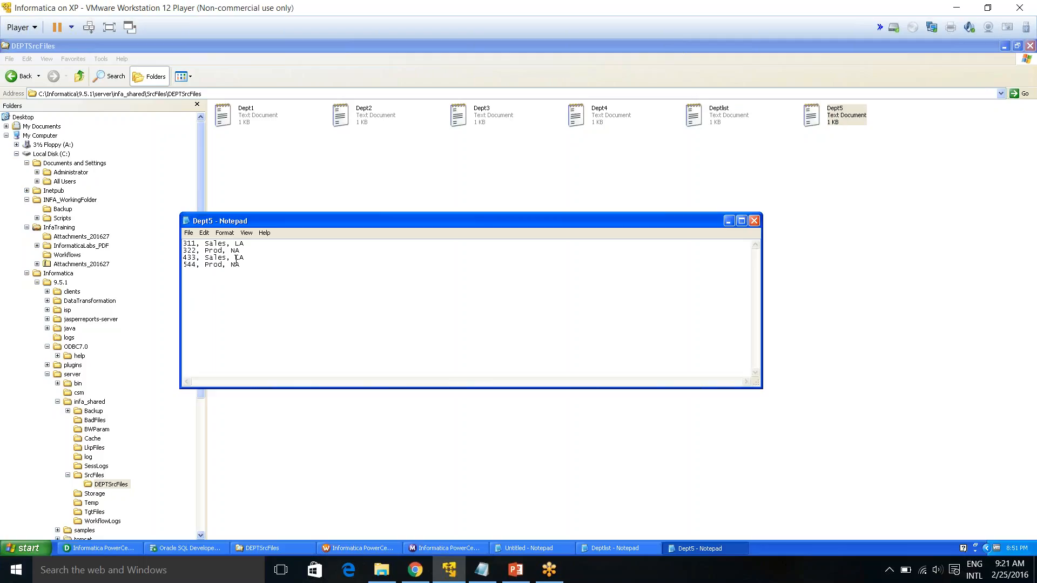
left_click(189, 244)
key("BackSpace")
type("5")
left_click(188, 251)
key("BackSpace")
type("5")
left_click(188, 257)
key("BackSpace")
type("5")
left_click(755, 221)
left_click(469, 328)
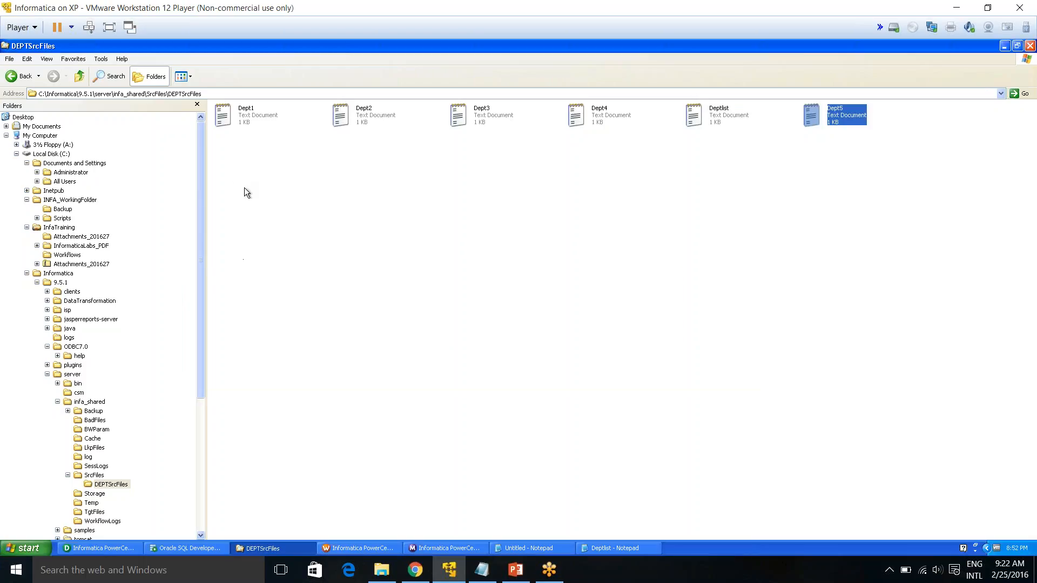
Open Dept1, Dept2, Dept3 and Dept4 to compare their contents
double_click(243, 116)
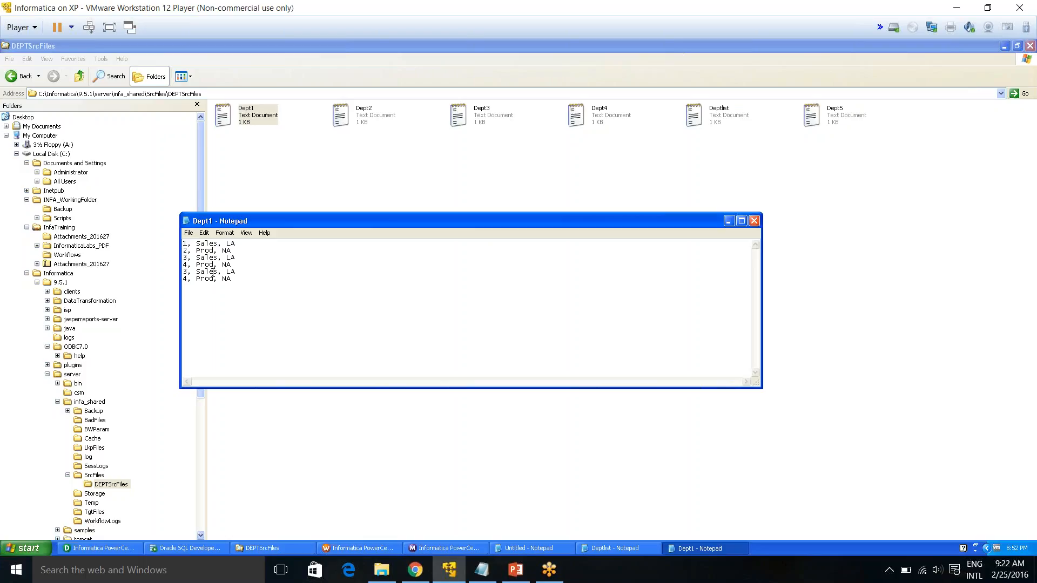
double_click(381, 119)
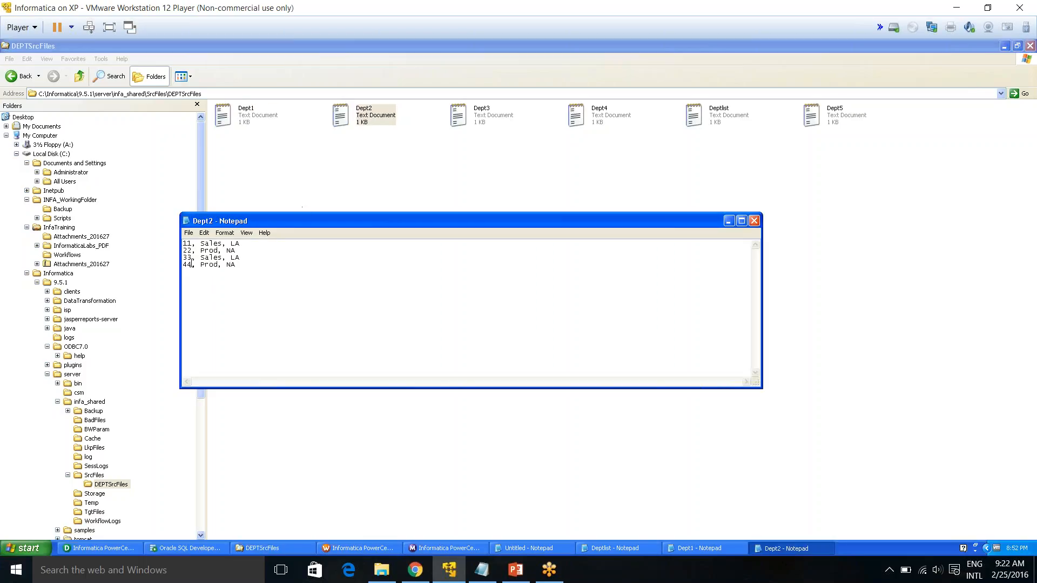
double_click(479, 119)
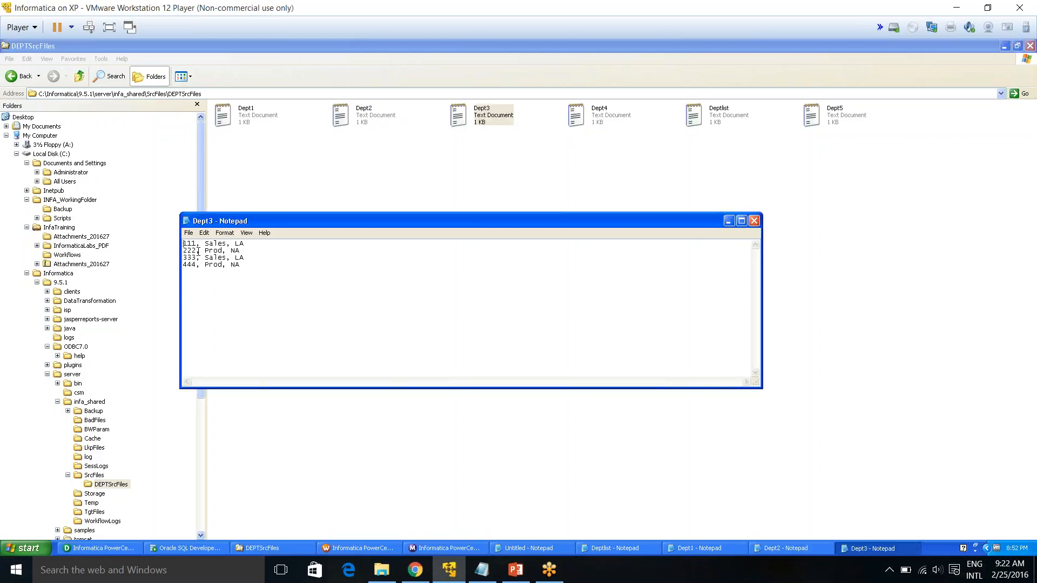
double_click(614, 119)
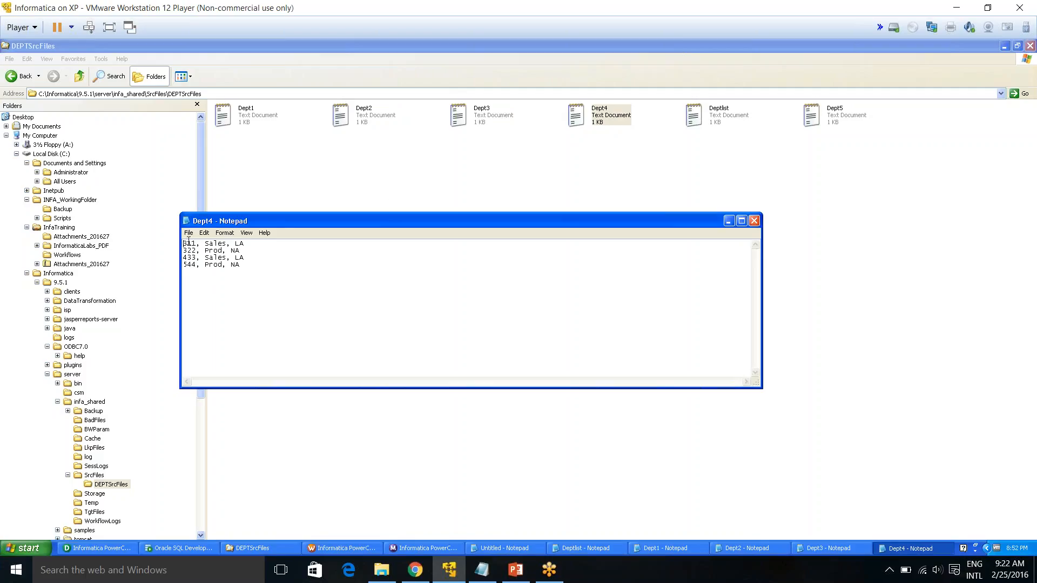
Change the leading digit of Dept4's department numbers to 4 and save the file
key("Delete")
type("4")
key("BackSpace")
type("4")
left_click(188, 265)
key("BackSpace")
type("4")
left_click(754, 221)
left_click(472, 327)
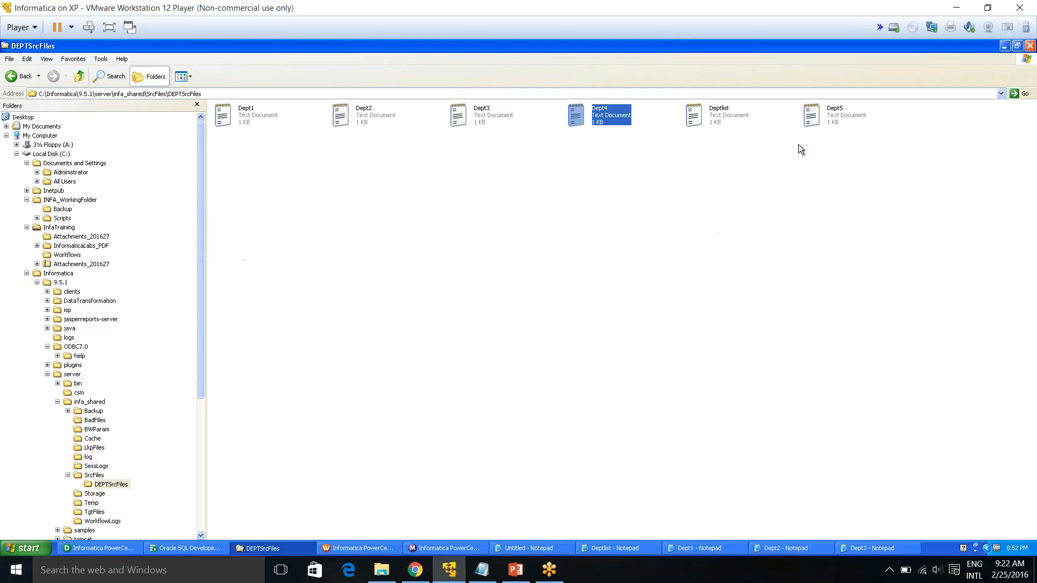
Reopen Dept5 to check its department numbers, then close it
double_click(833, 115)
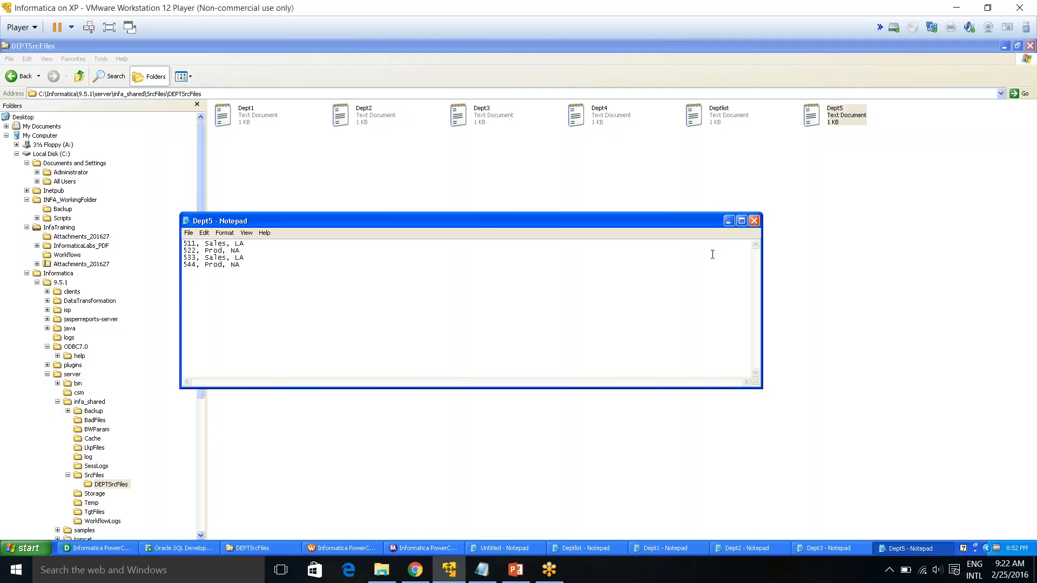
left_click(755, 222)
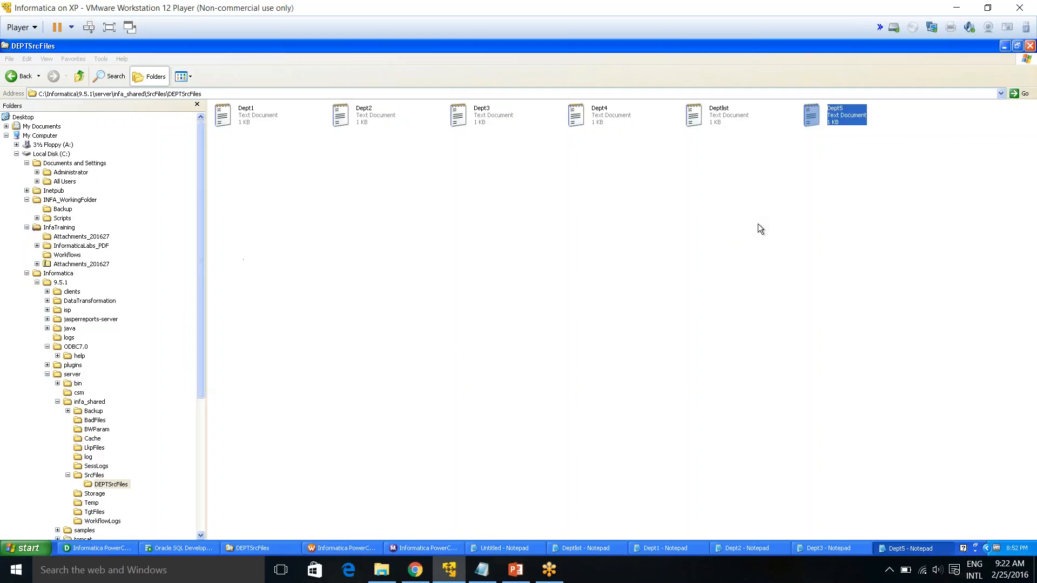
left_click(580, 251)
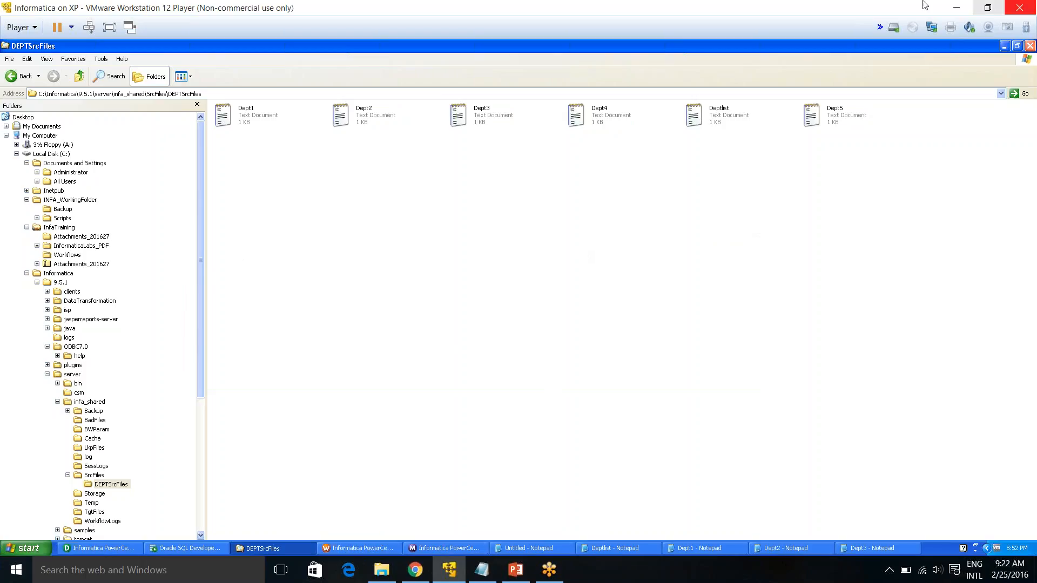
Return to PowerCenter Designer and switch to the Source Analyzer
left_click(99, 549)
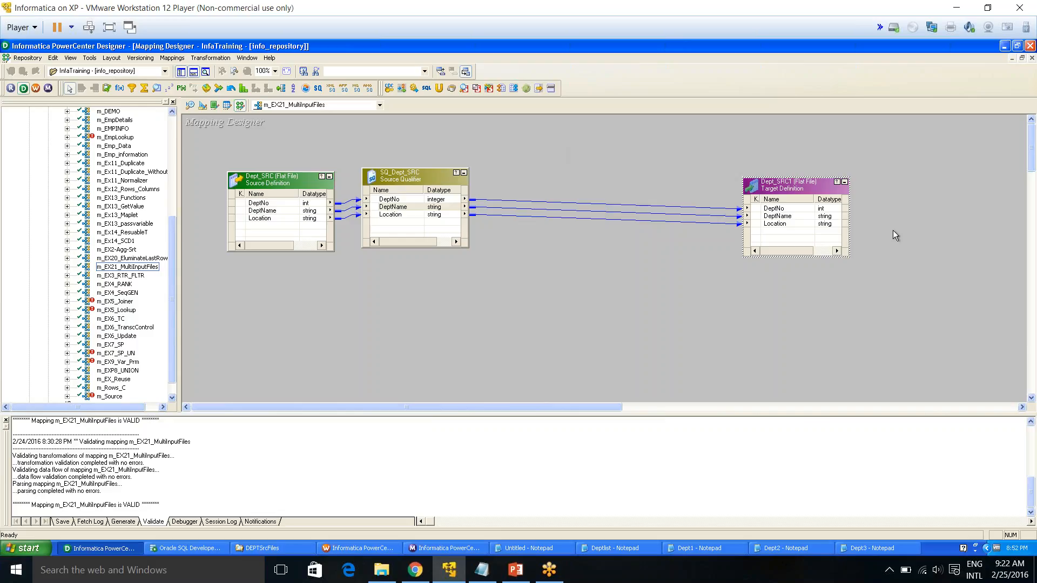
left_click(211, 58)
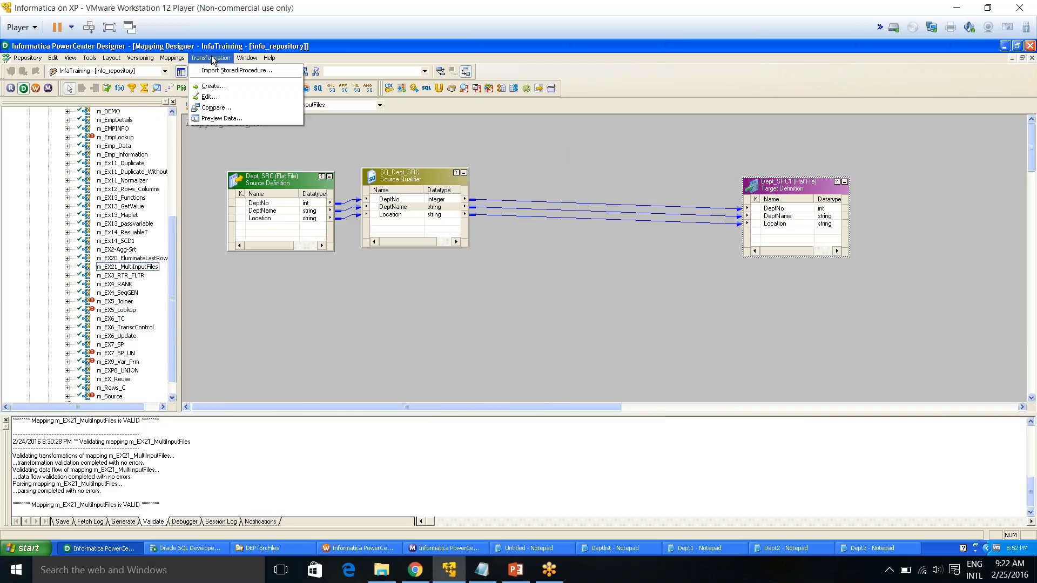
left_click(348, 156)
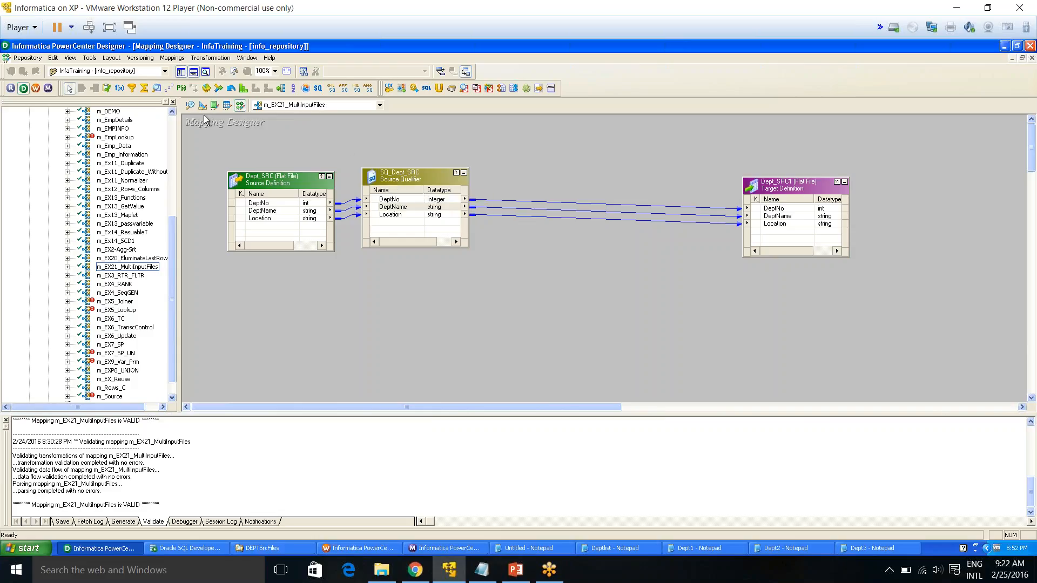
left_click(190, 106)
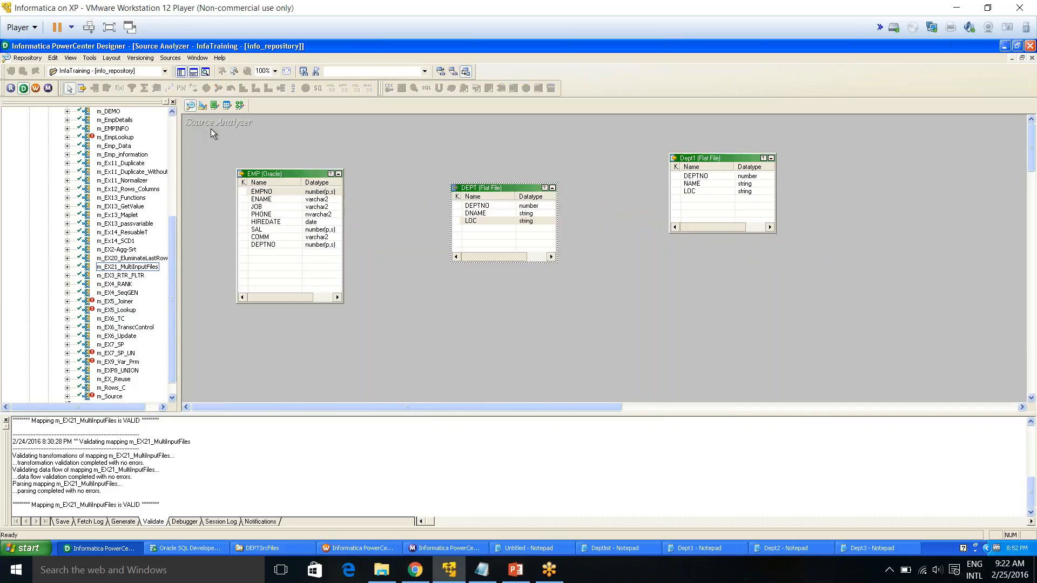
left_click(171, 58)
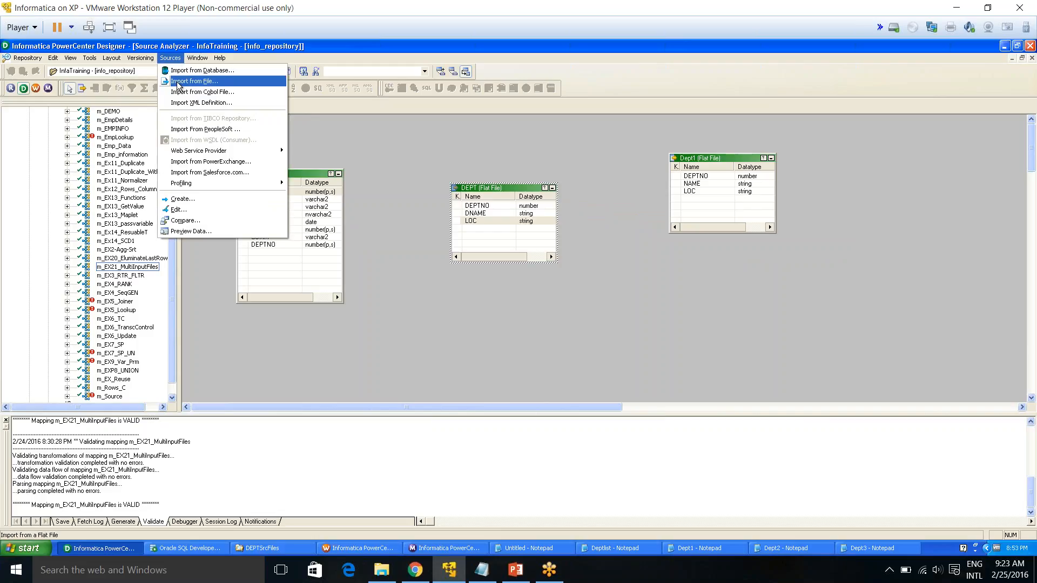
left_click(194, 81)
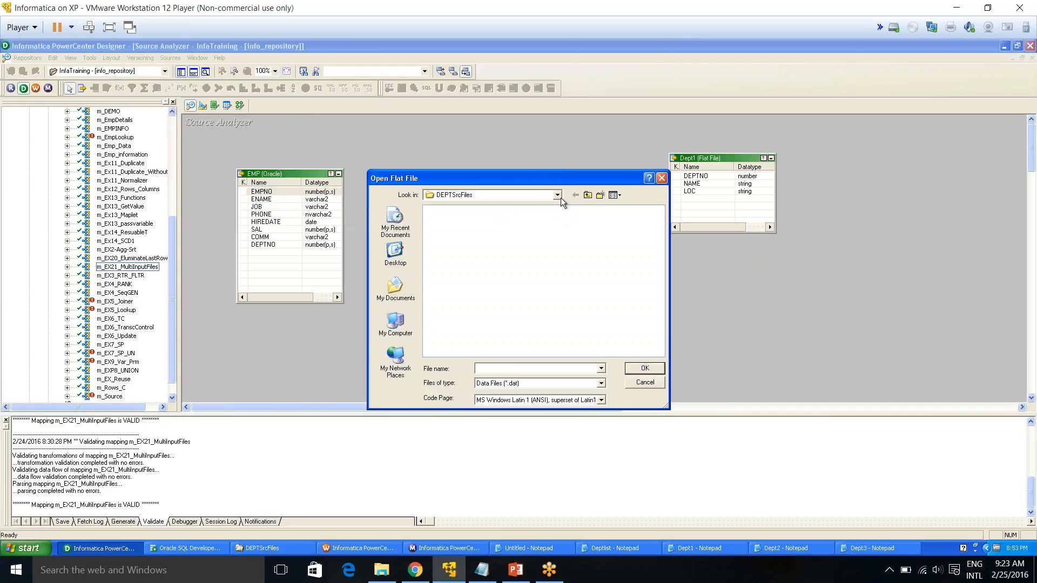
left_click(557, 196)
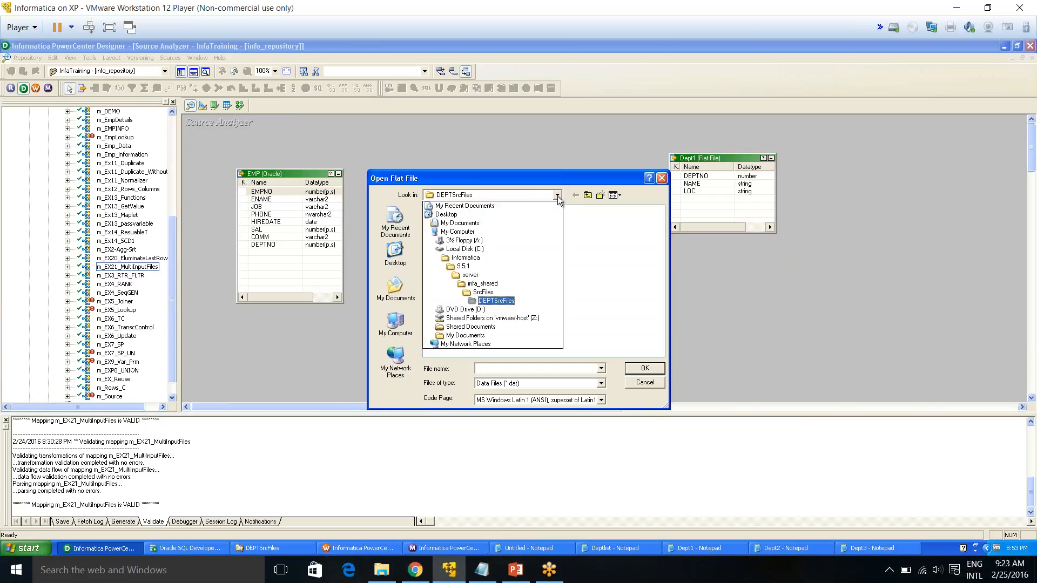
left_click(497, 302)
left_click(510, 383)
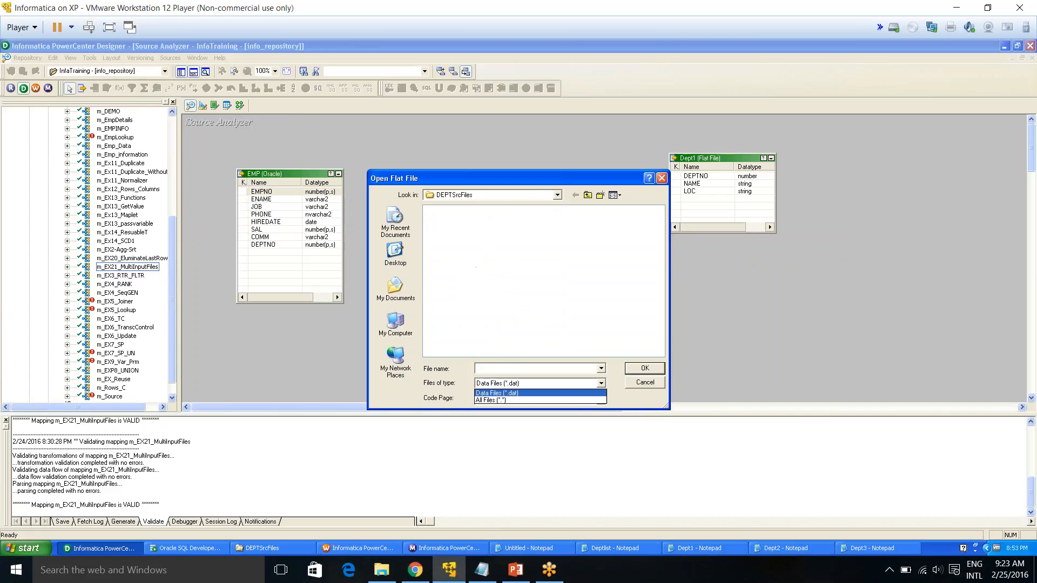
left_click(508, 402)
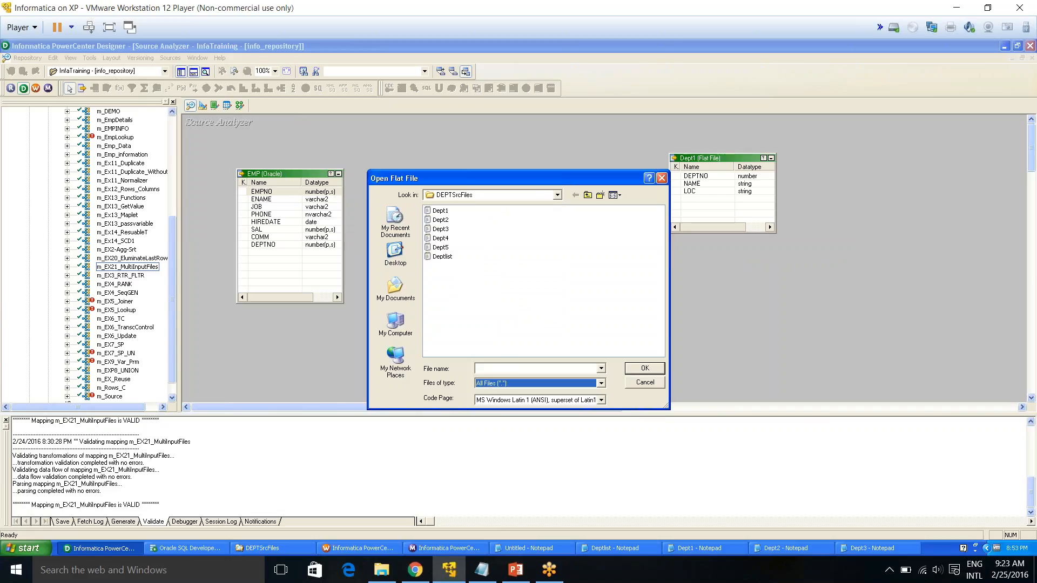
left_click(441, 229)
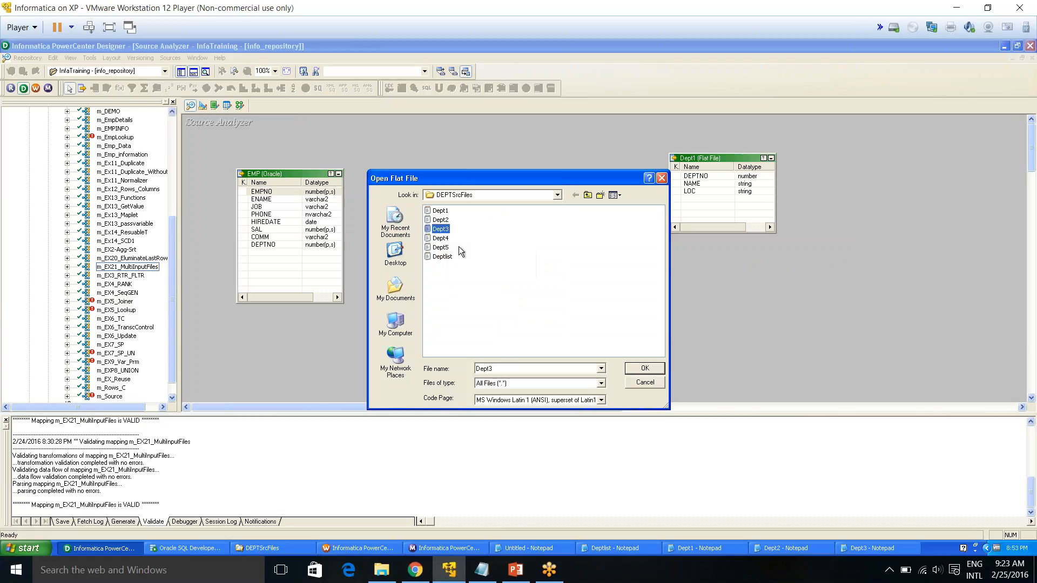
left_click(645, 368)
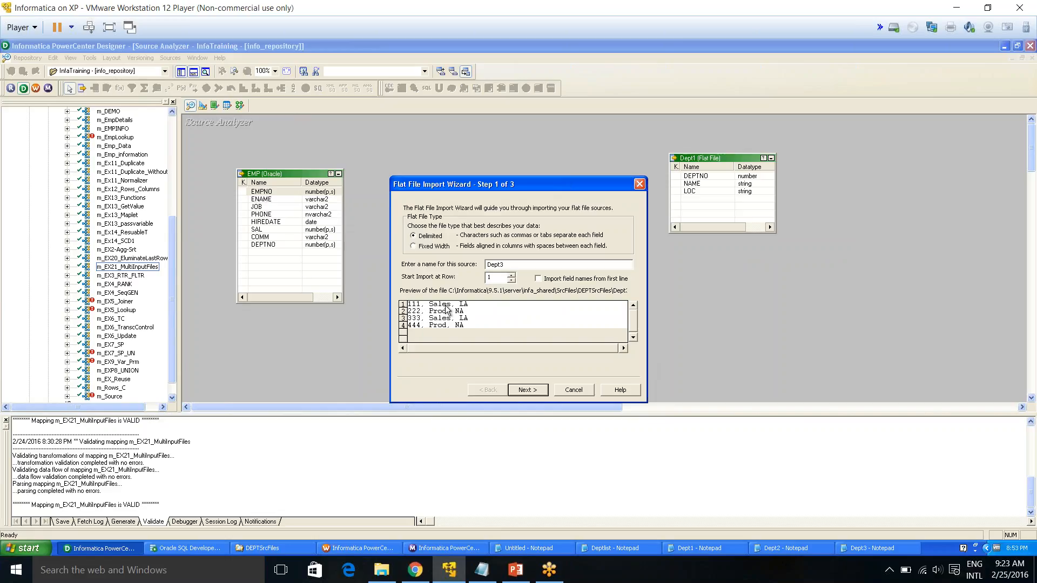
left_click_drag(501, 277, 486, 277)
left_click(540, 390)
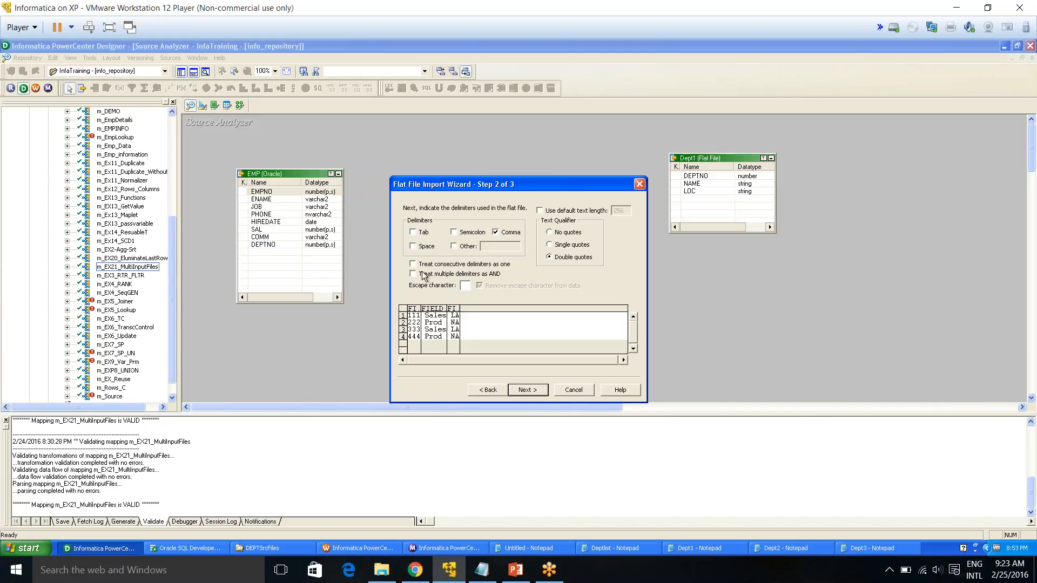
left_click(454, 247)
left_click(504, 244)
left_click(454, 246)
left_click(527, 390)
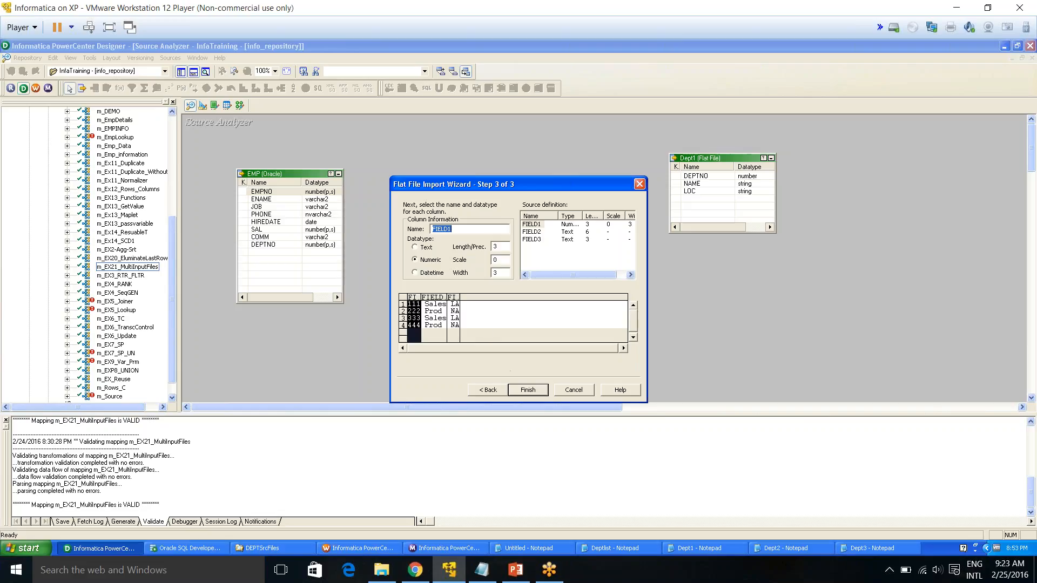
left_click(539, 225)
left_click(533, 232)
left_click(533, 239)
left_click(535, 224)
left_click(534, 232)
left_click(535, 239)
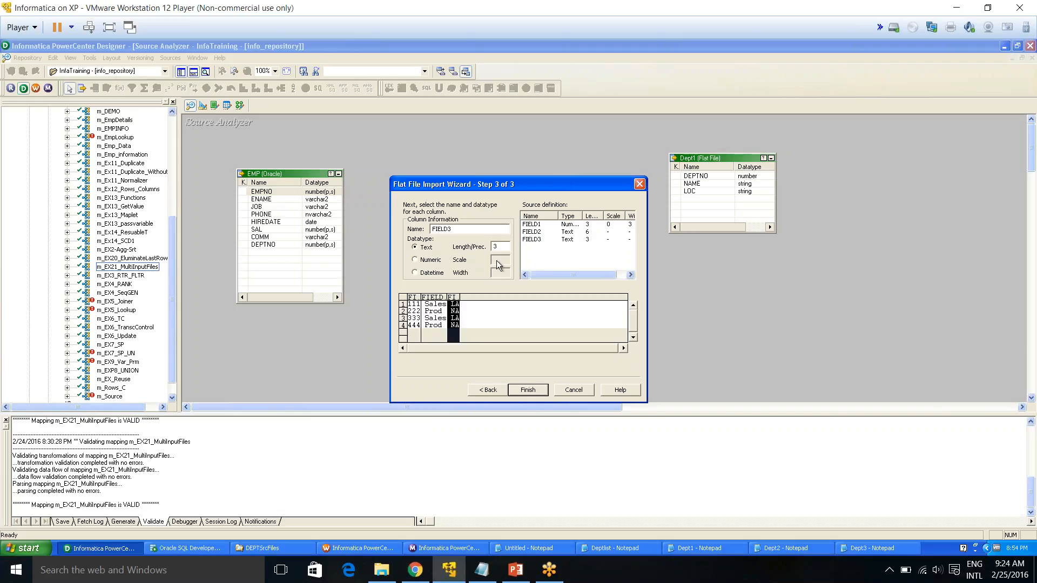
left_click(576, 390)
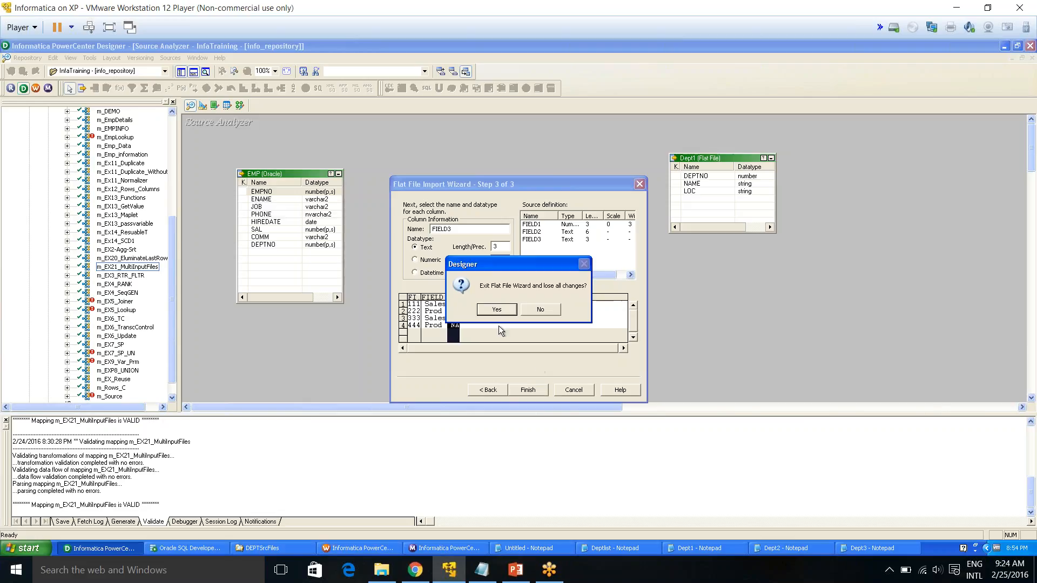
left_click(497, 310)
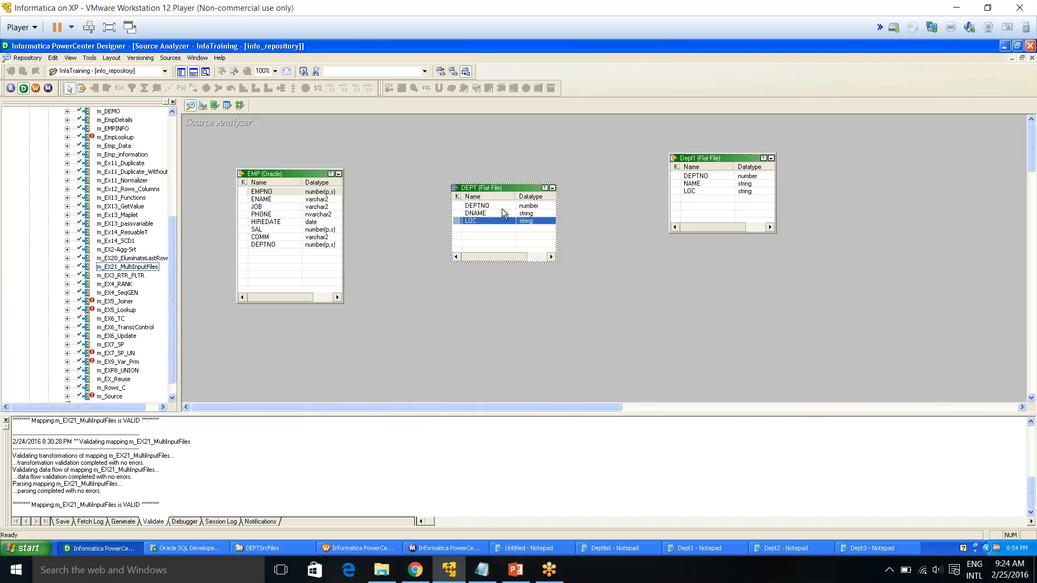
Switch to the Mapping Designer with m_EX21_MultiInputFiles open, show the repository Sources folder, and validate the mapping
left_click(241, 105)
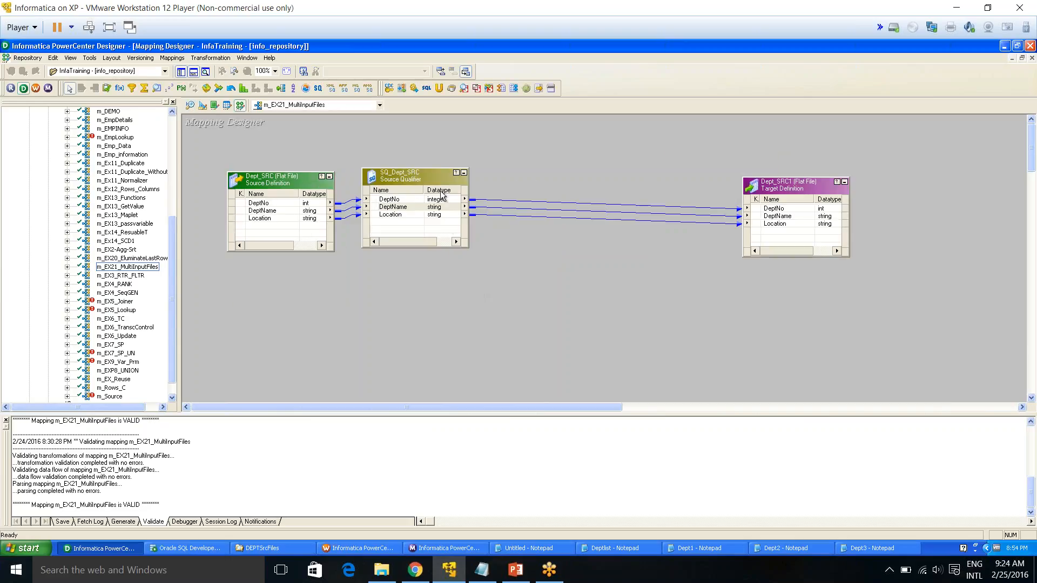
left_click_drag(174, 250, 167, 139)
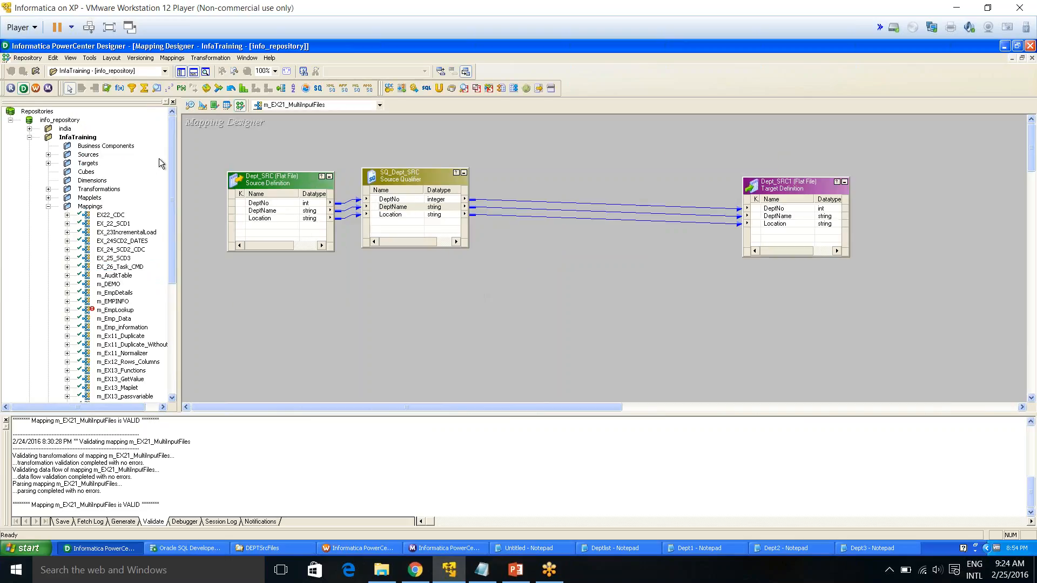
left_click(48, 206)
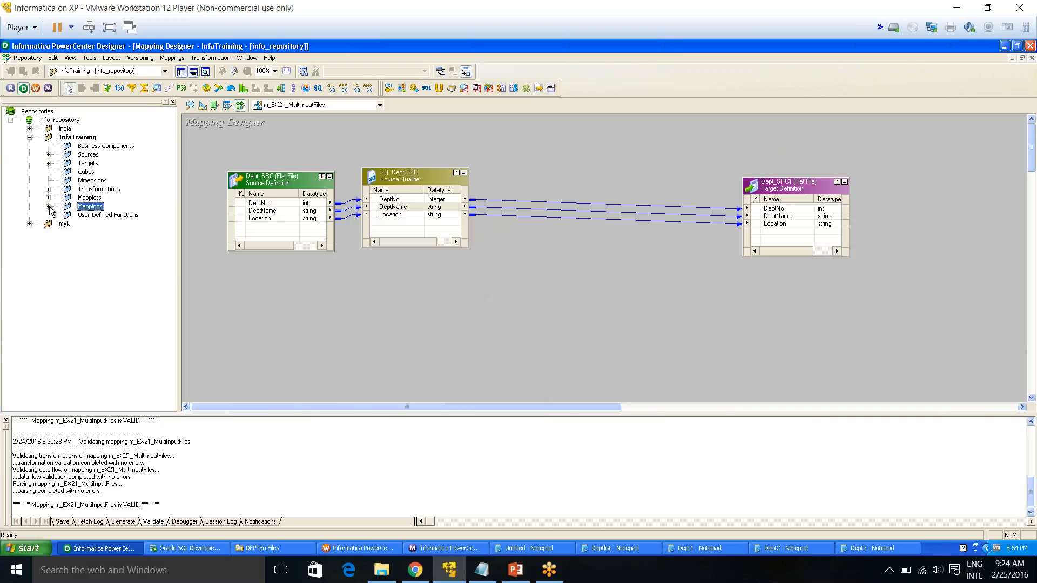
left_click(48, 154)
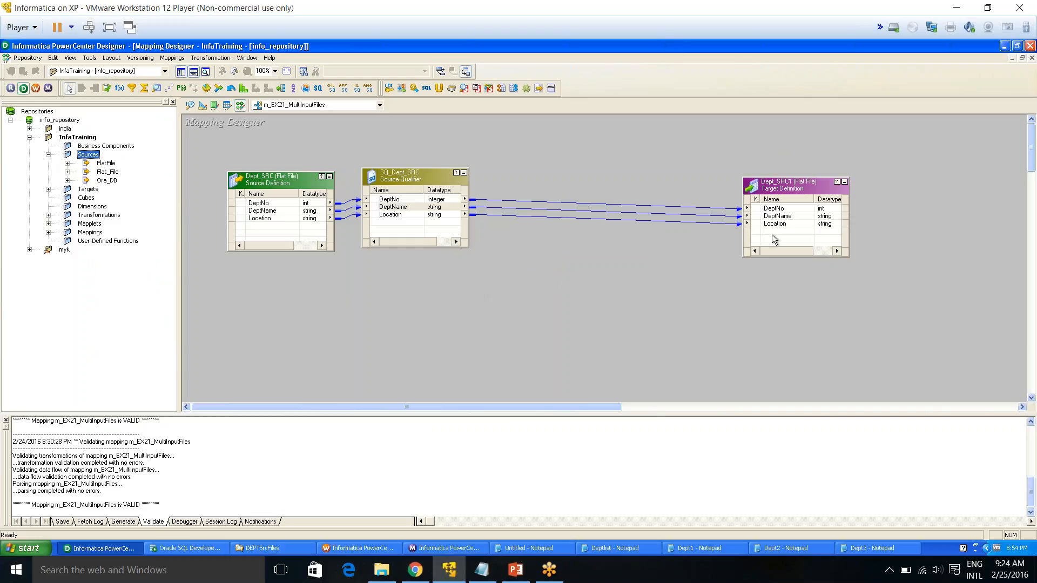
right_click(213, 142)
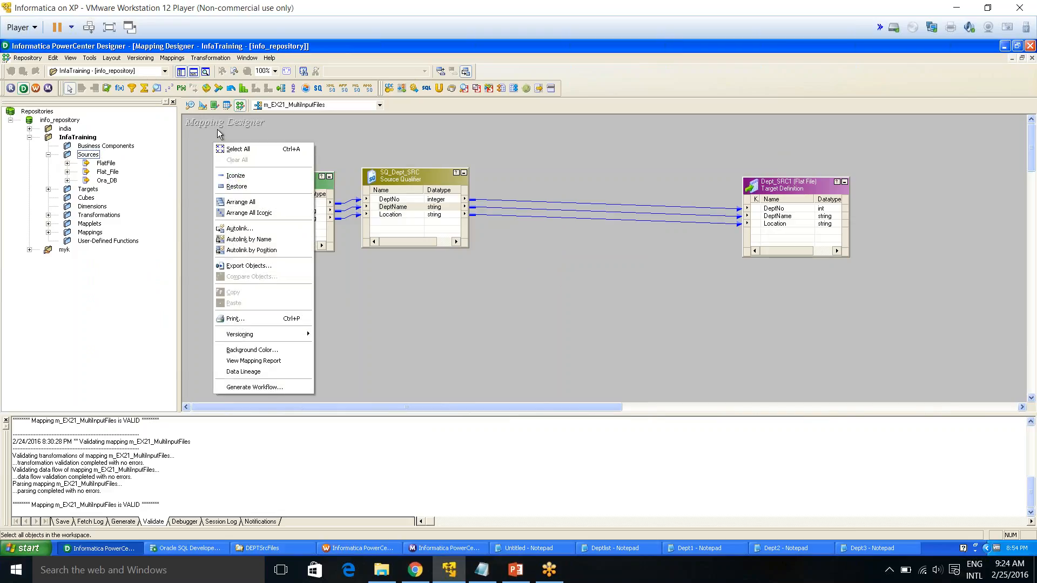
left_click(218, 128)
left_click(183, 59)
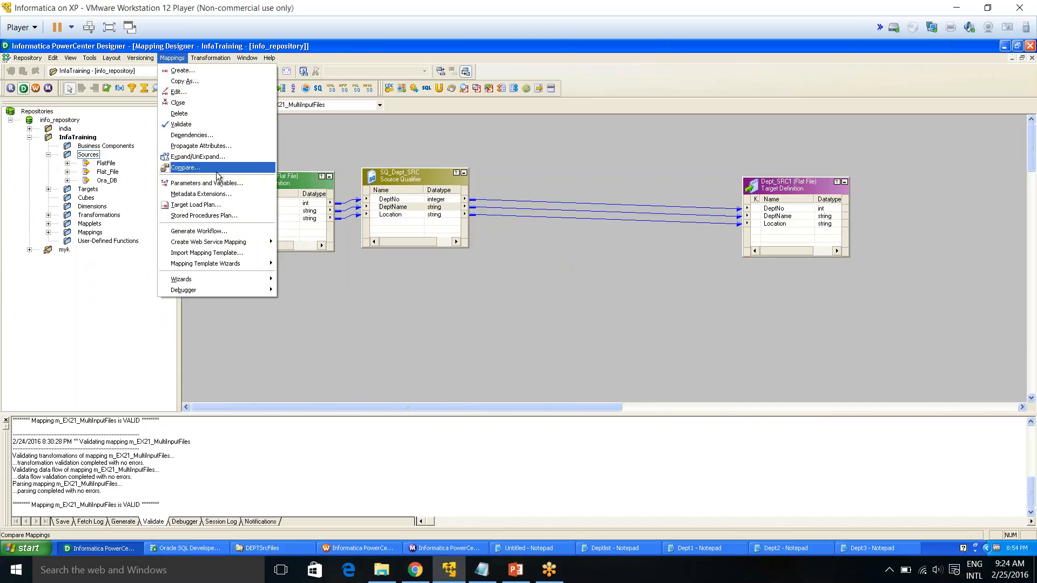
left_click(198, 125)
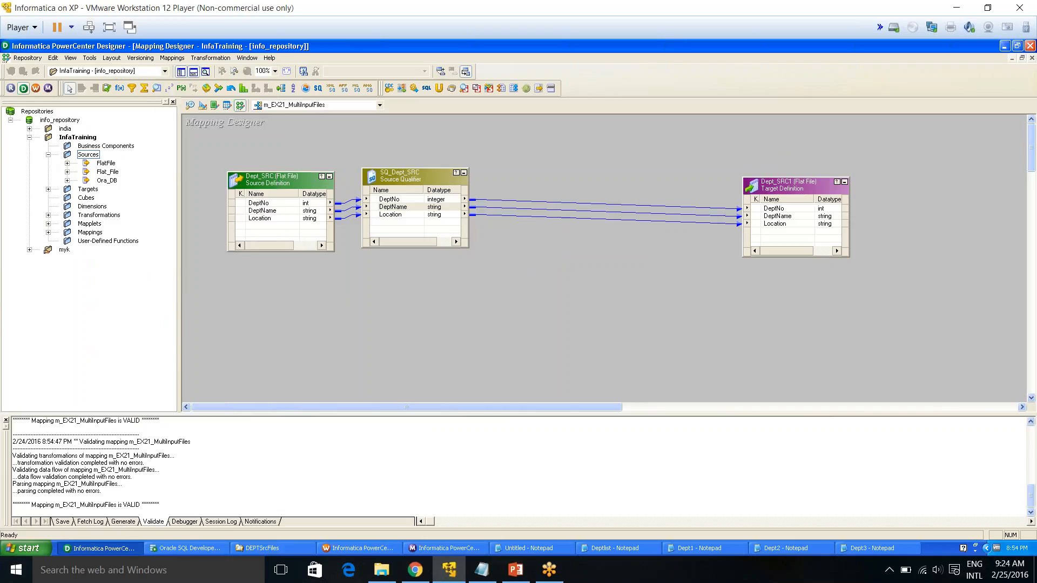
Generate a workflow with a non-reusable session from the mapping, appending 2 to the session name, and finish the wizard
right_click(297, 138)
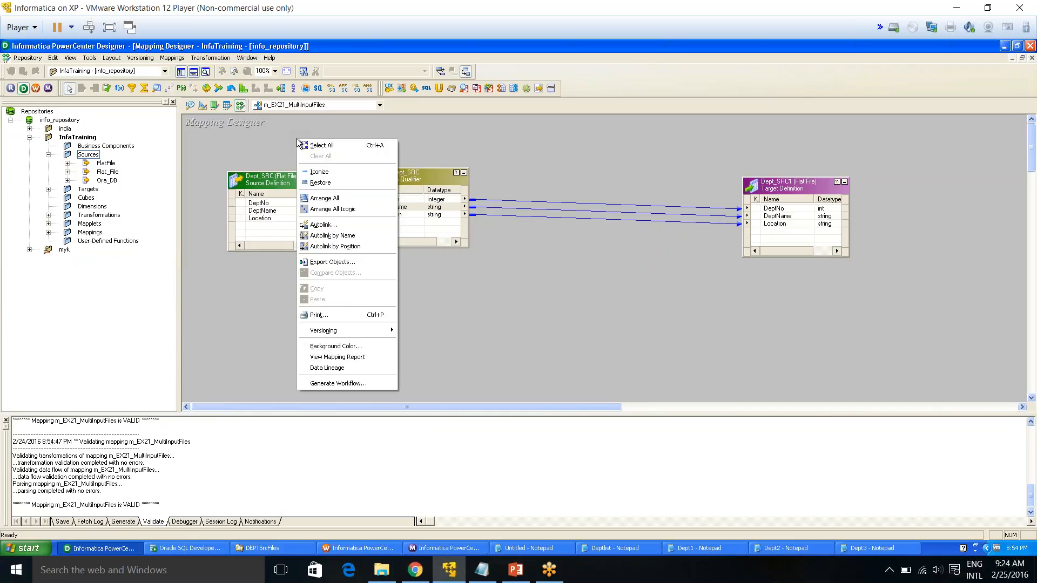
left_click(333, 384)
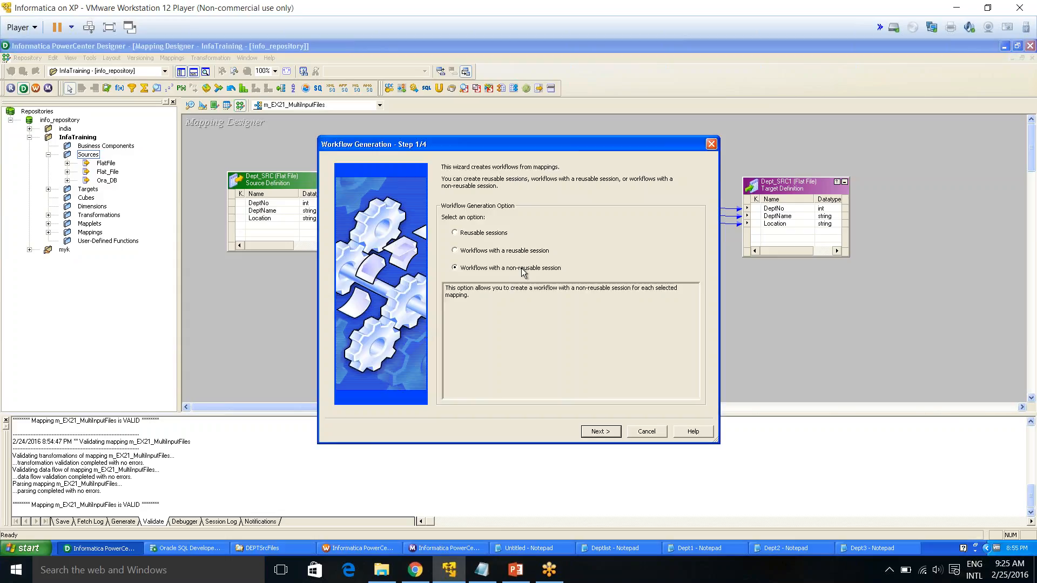
left_click(600, 431)
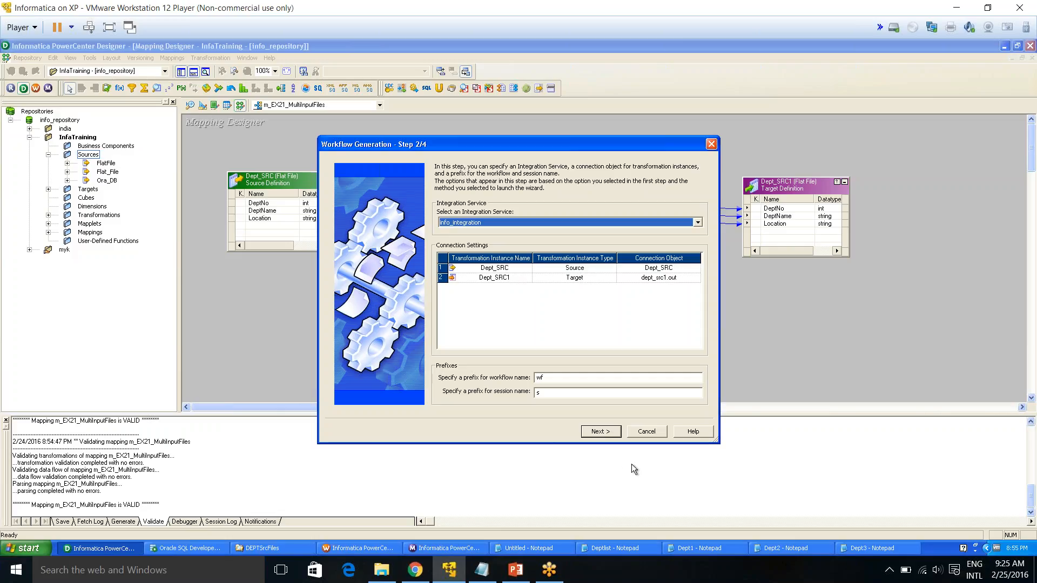
left_click(601, 431)
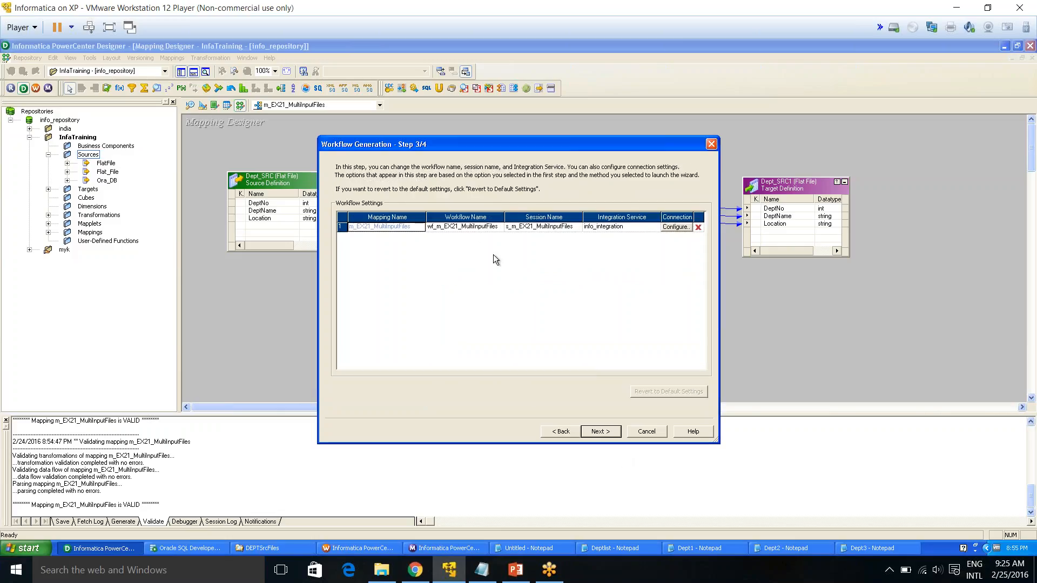
left_click(455, 226)
left_click(497, 225)
left_click(566, 227)
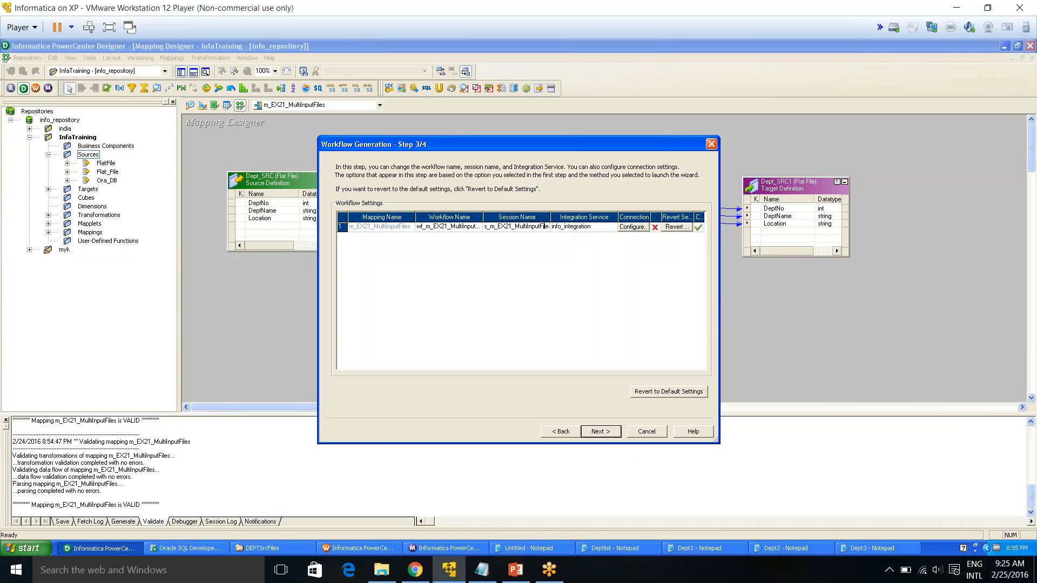
key("Right")
key("Right")
key("Left")
key("Left")
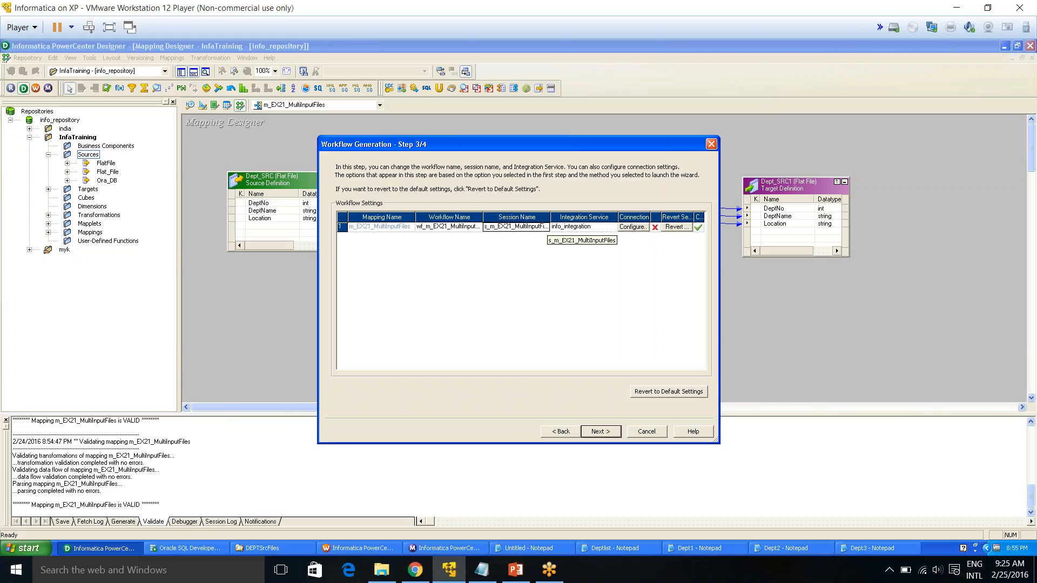
left_click(546, 227)
type("2")
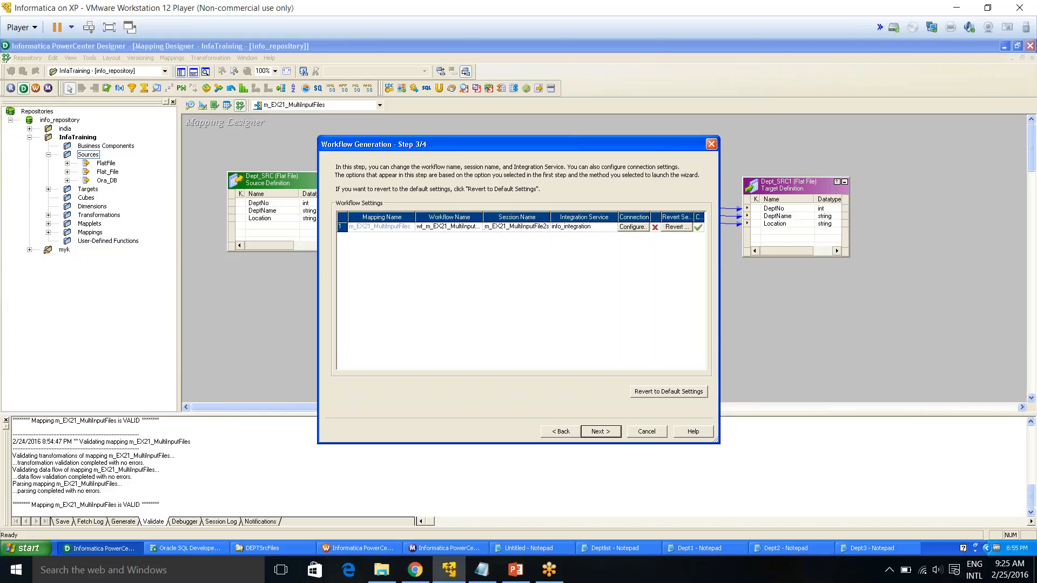
left_click(600, 432)
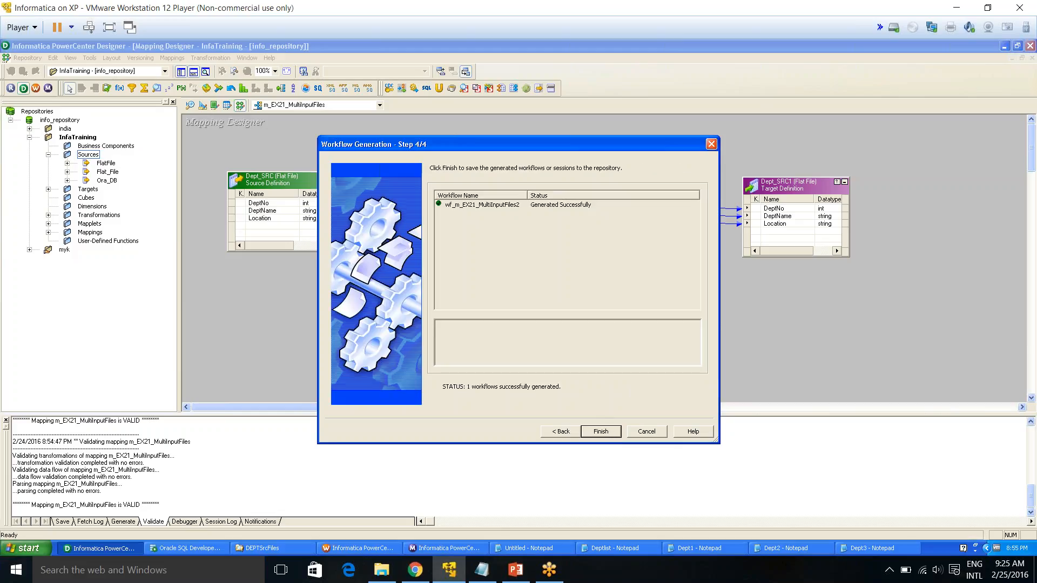
left_click(601, 431)
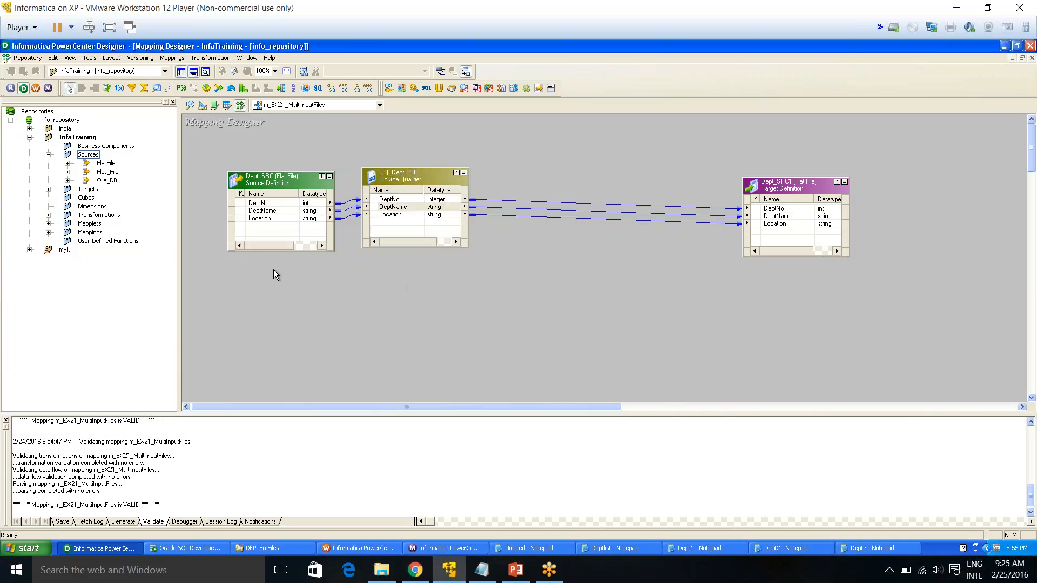
Switch to Workflow Manager and inspect the workflows list and the open workflow's session in the Workflow Designer
left_click(359, 549)
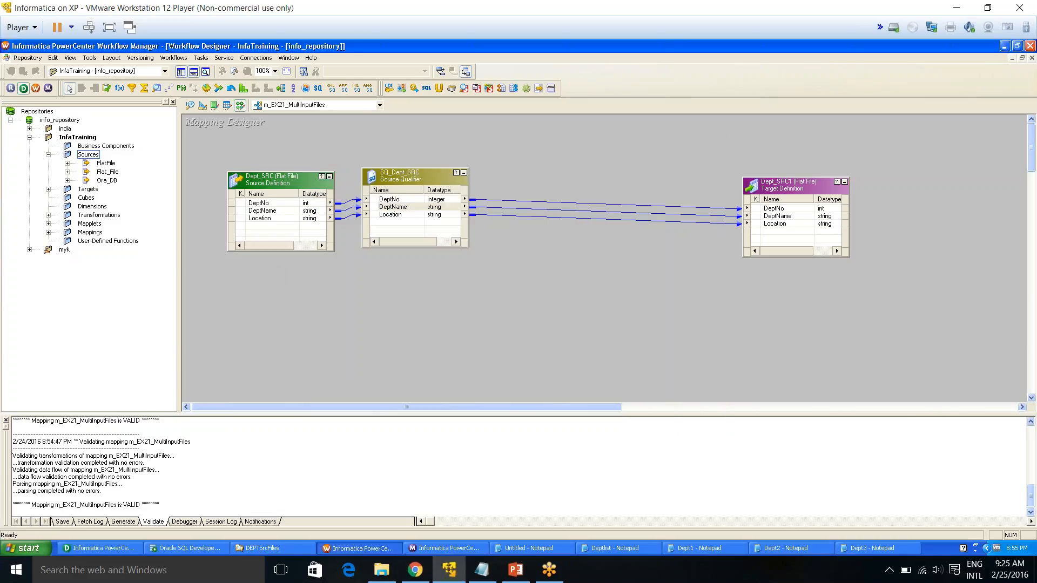
left_click(407, 306)
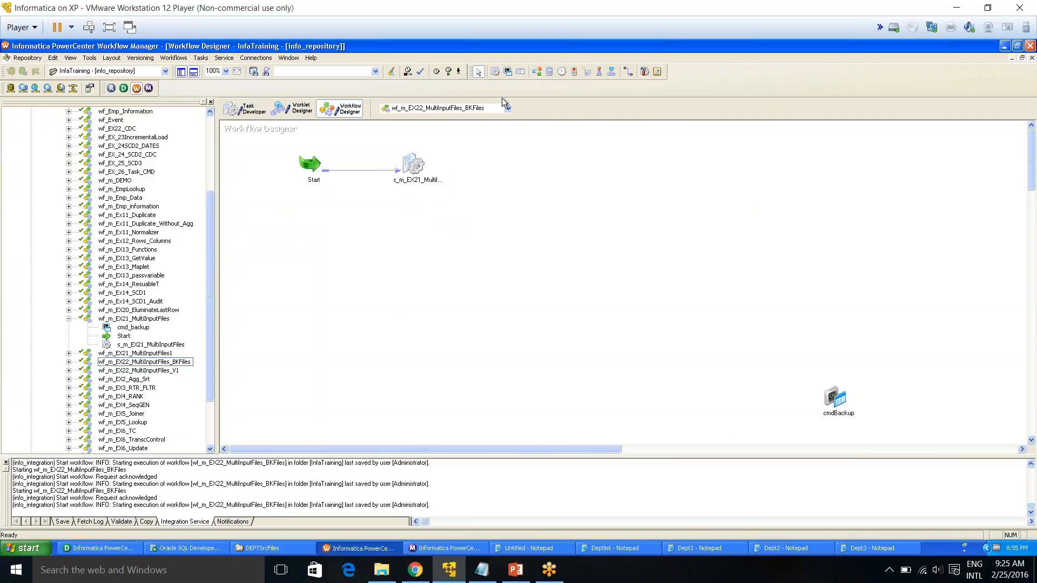
left_click(491, 112)
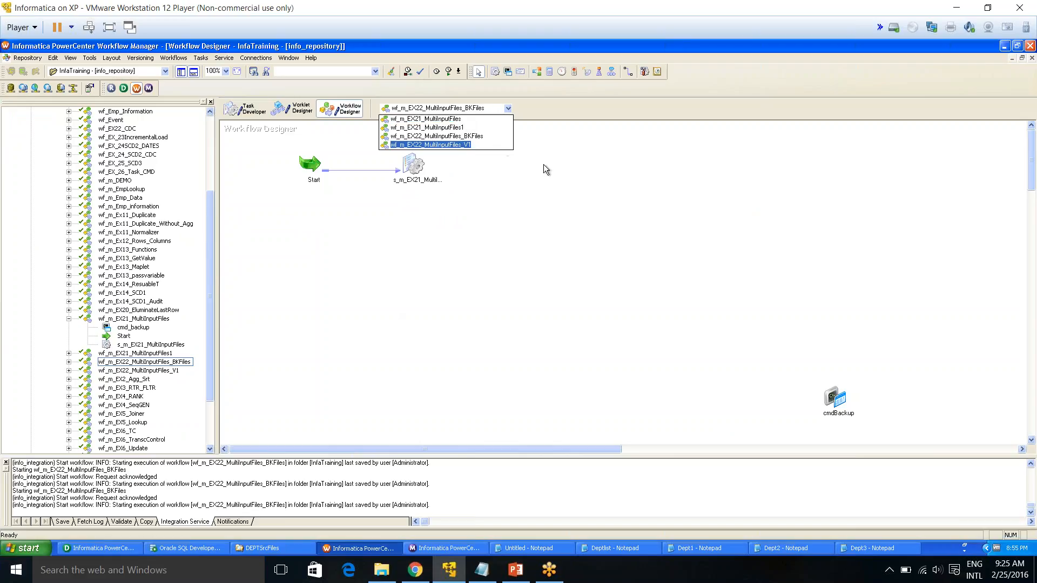
left_click(475, 135)
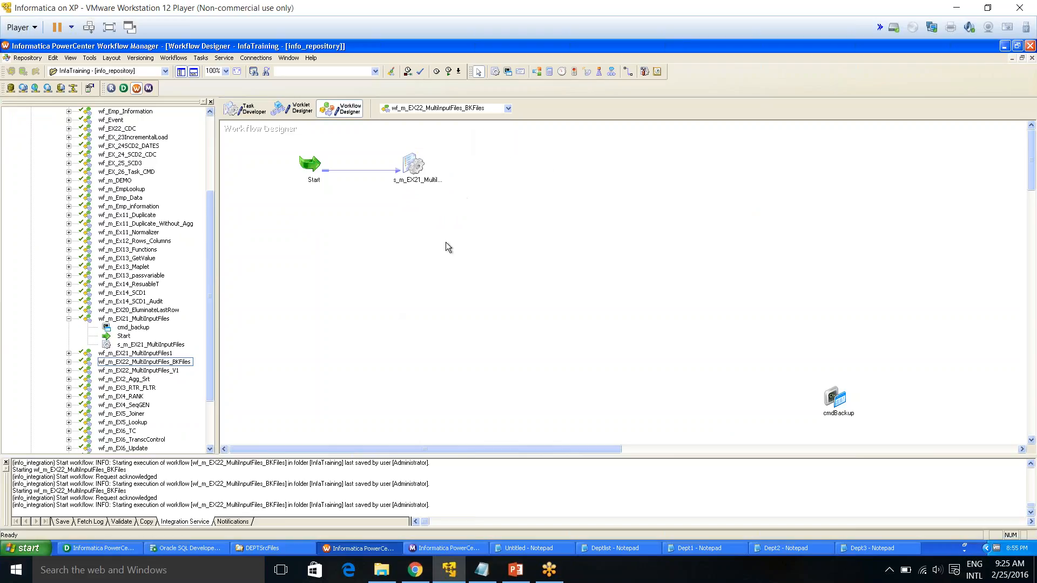
left_click_drag(211, 259, 217, 171)
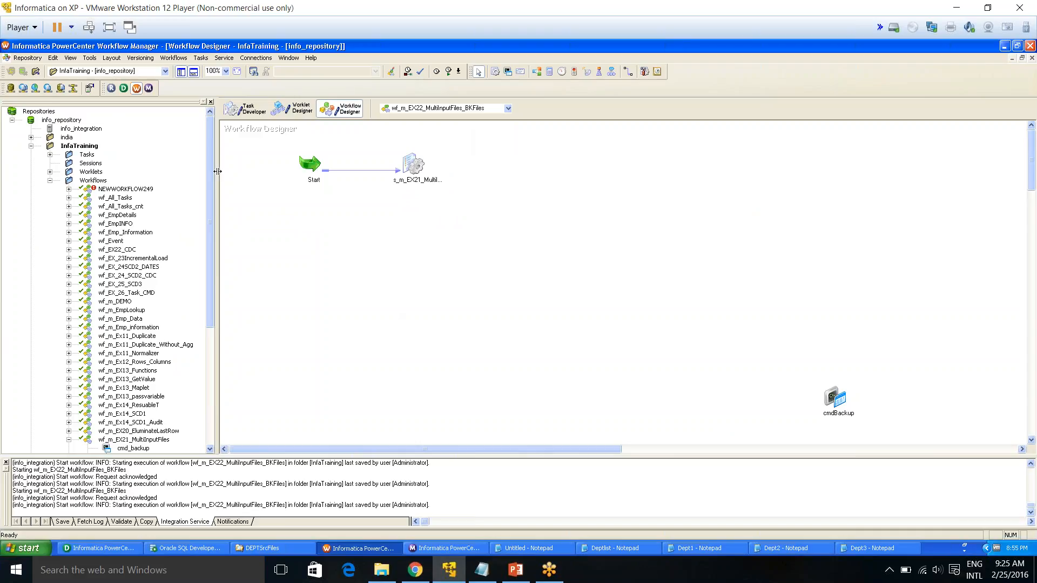
left_click(407, 169)
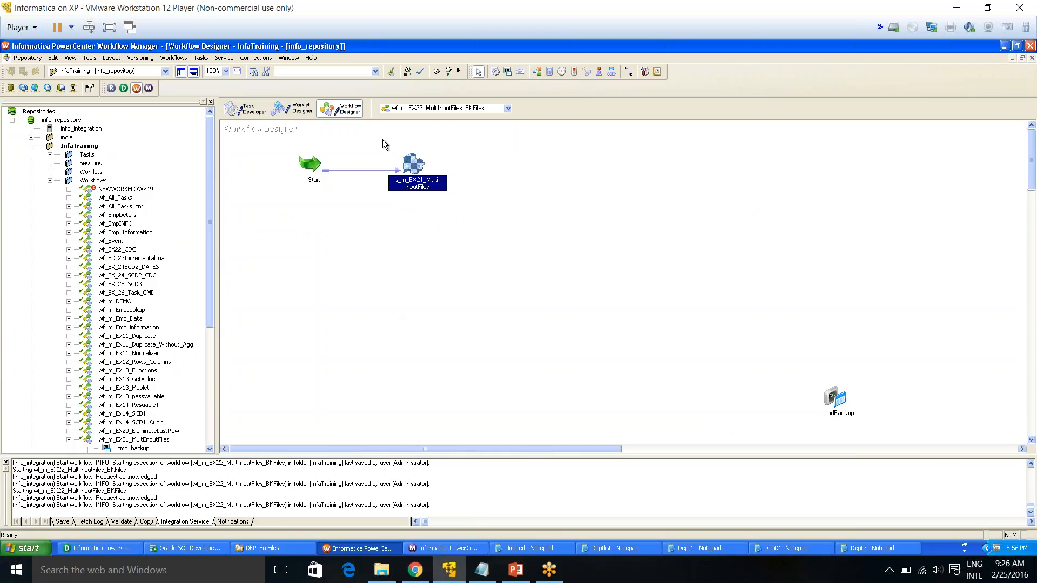
left_click_drag(381, 139, 489, 208)
left_click(540, 204)
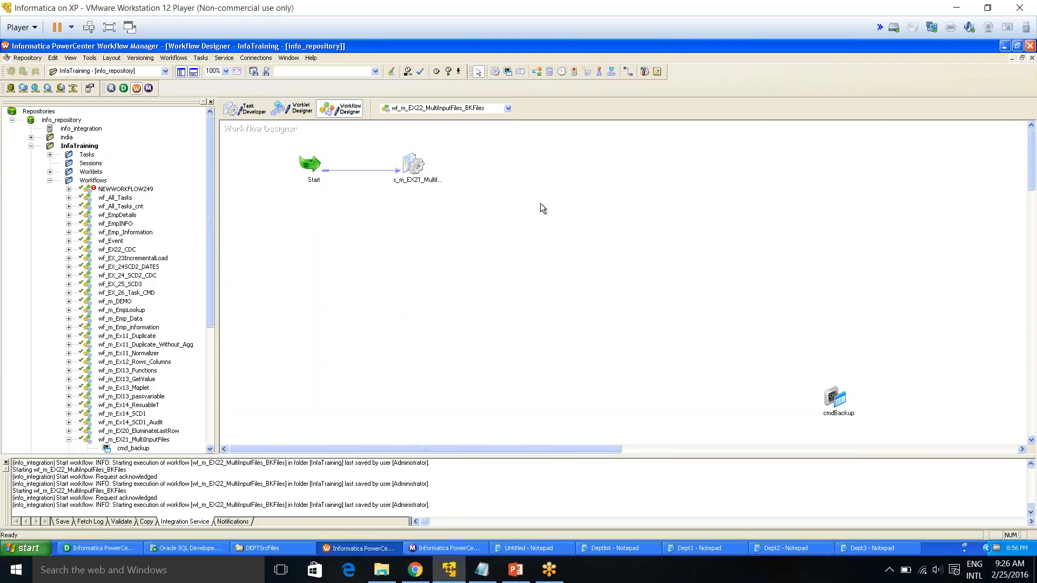
Open the session's mapping properties and inspect the SQ_Dept_SRC reader settings: source filetype and source file directory
double_click(419, 168)
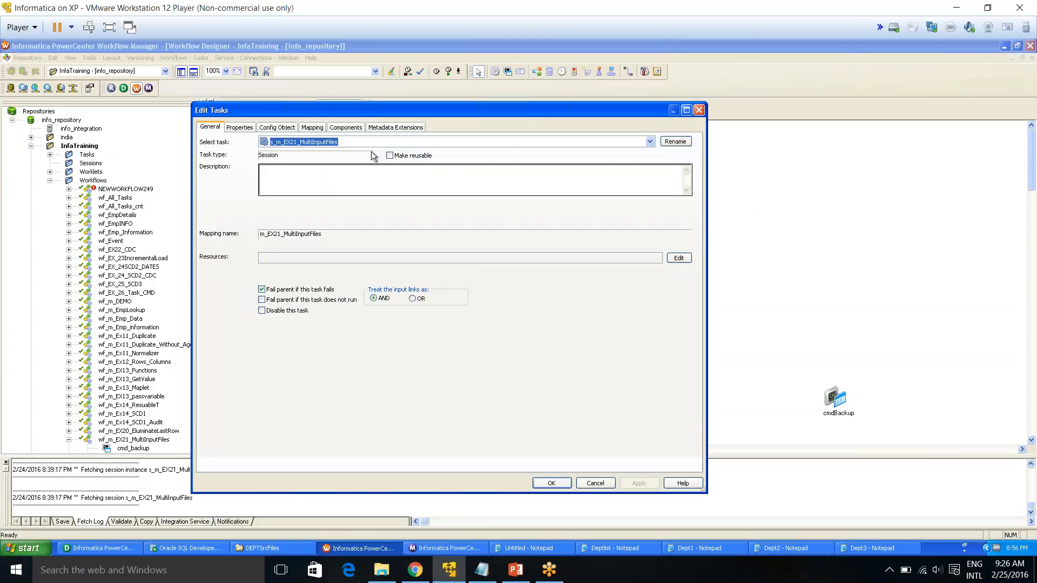
left_click(312, 128)
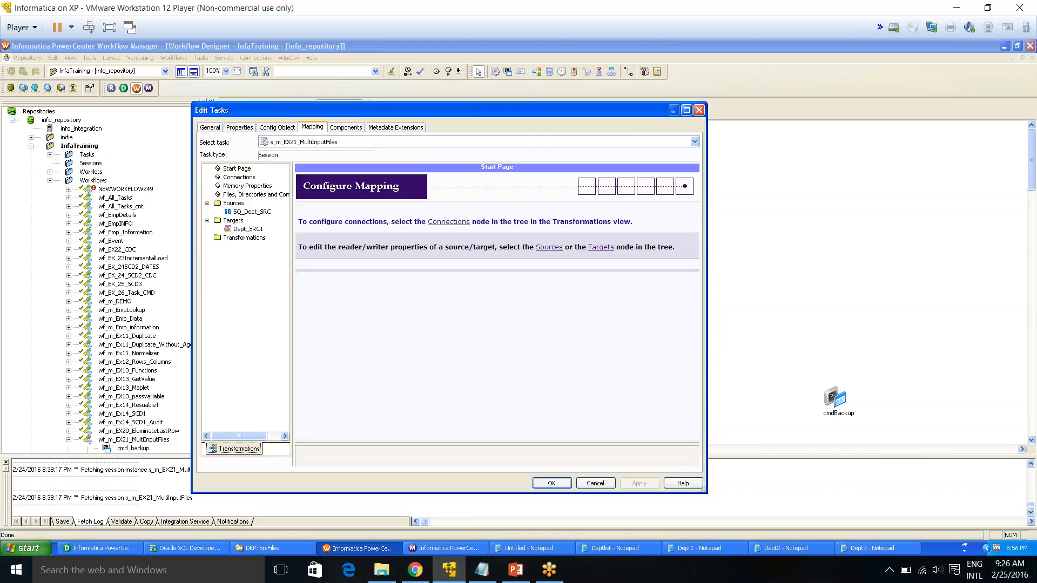
left_click(252, 211)
left_click(247, 231)
left_click(246, 213)
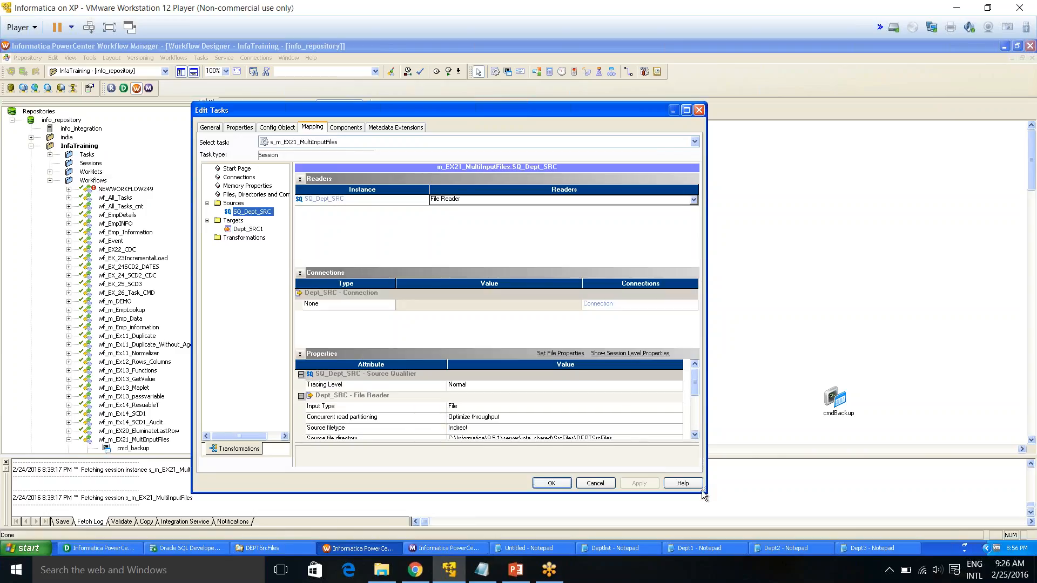
left_click_drag(714, 494, 764, 511)
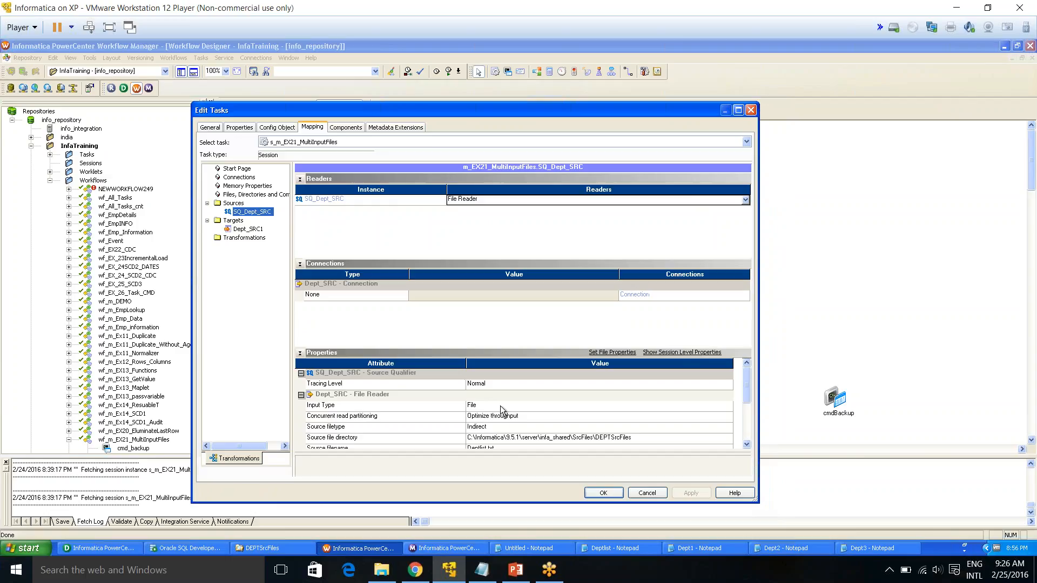
left_click(321, 431)
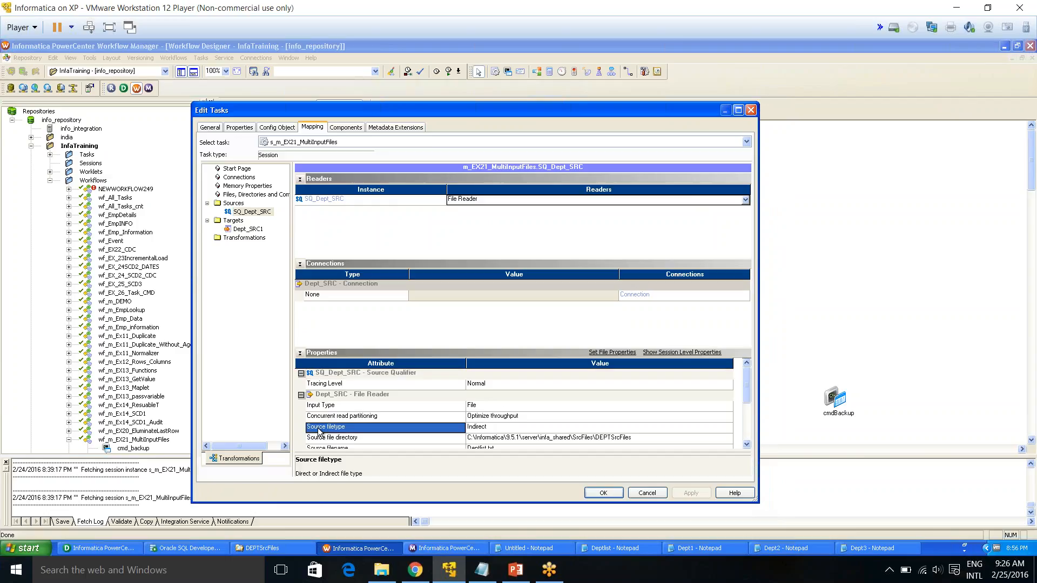
left_click(507, 427)
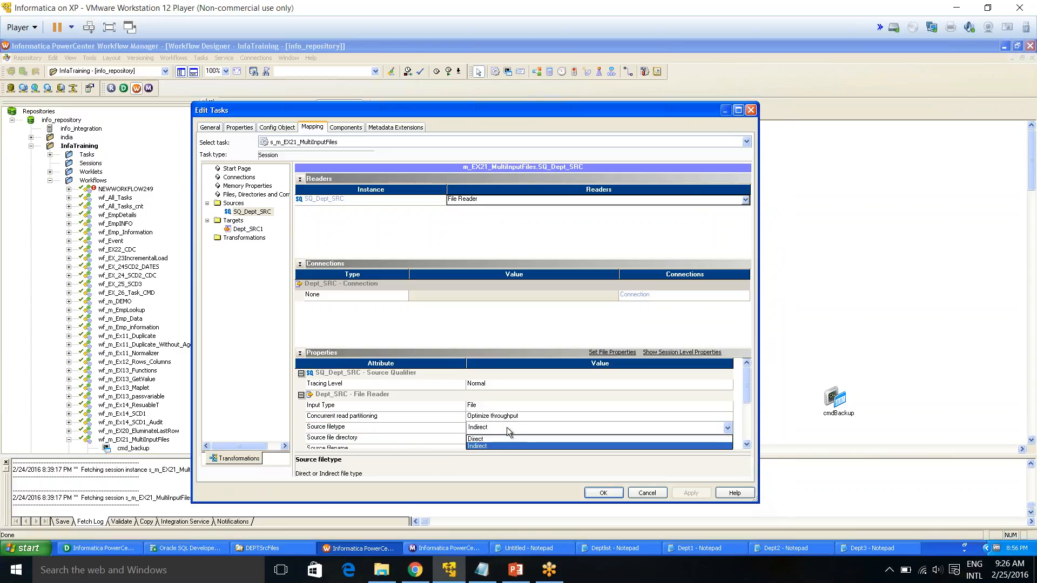
left_click(483, 446)
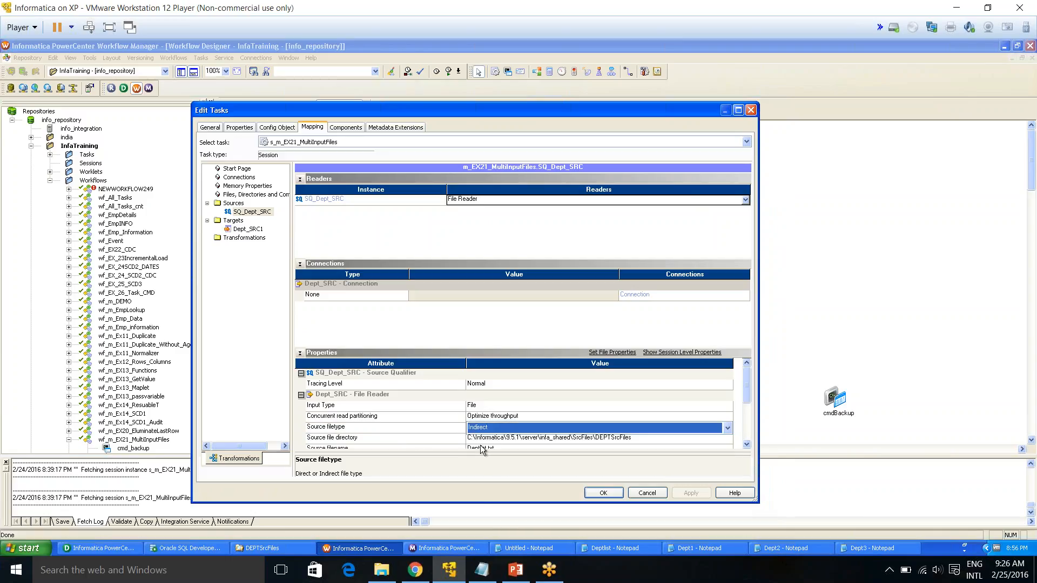
left_click(620, 438)
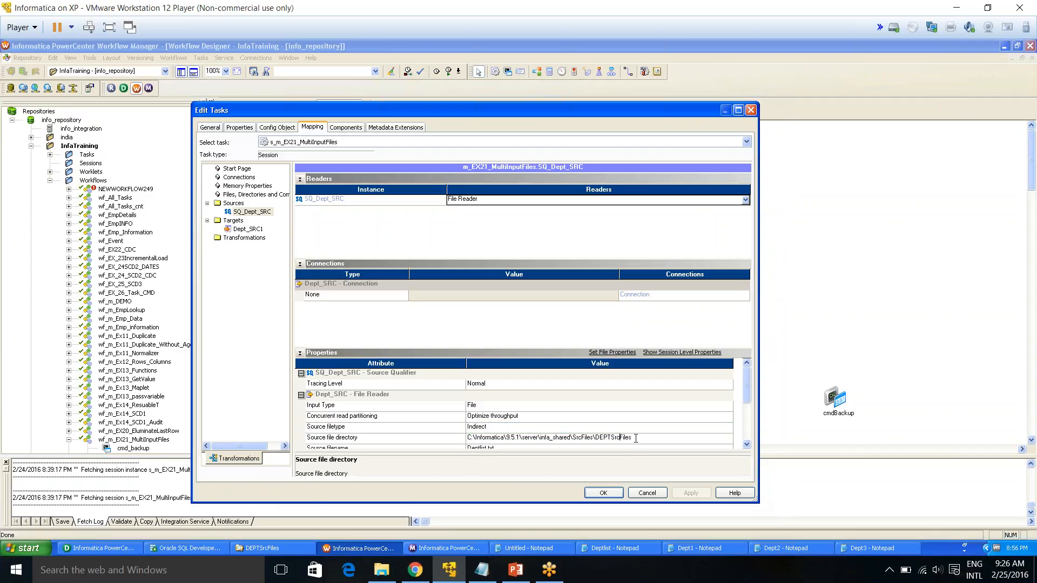
left_click_drag(636, 438, 594, 435)
Compare the source file directory path with the DEPTSrcFiles folder path in Windows Explorer
left_click(246, 548)
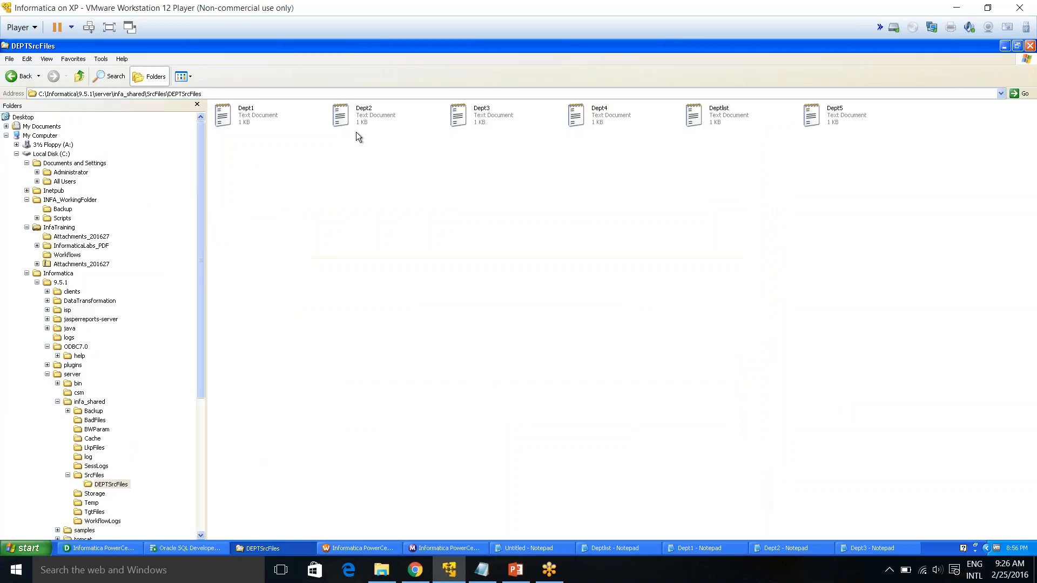
left_click(169, 95)
left_click_drag(169, 95, 194, 95)
left_click(275, 174)
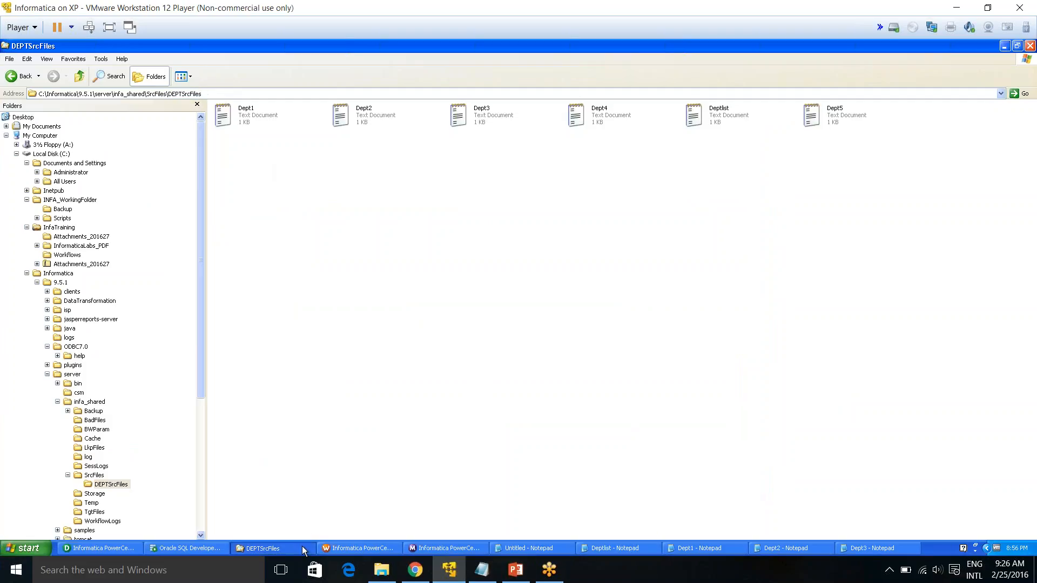
left_click(351, 549)
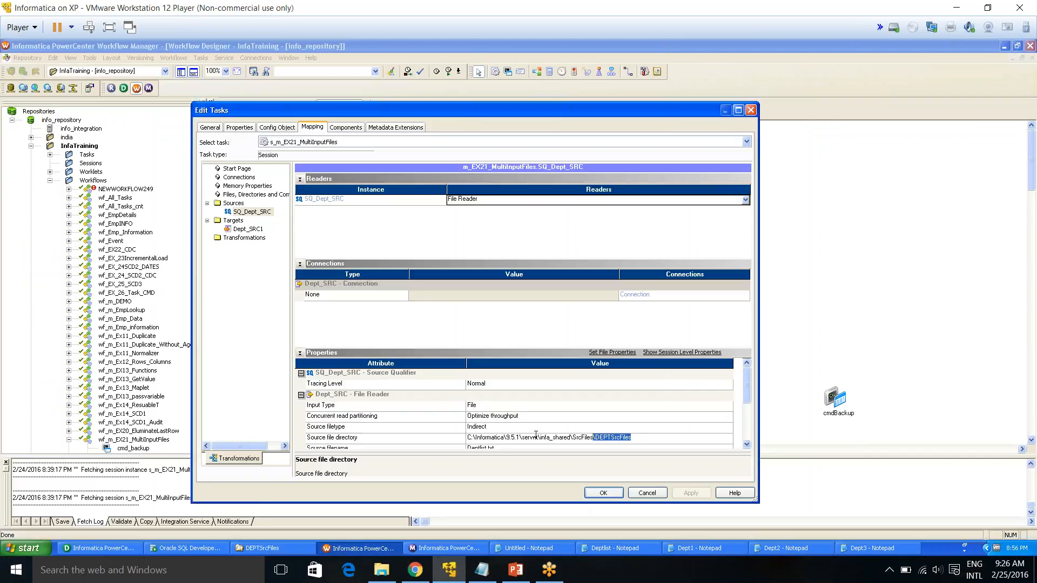
Keep the source filetype as Indirect with Deptlist.txt as source filename, and close the session editor
left_click(645, 439)
scroll(744, 395, "down", 1)
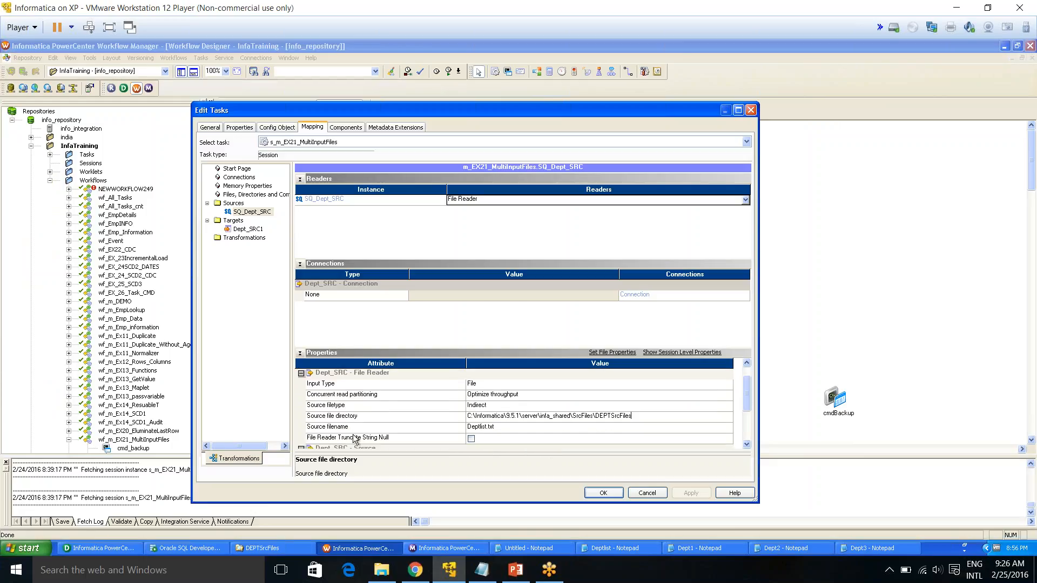
left_click(355, 431)
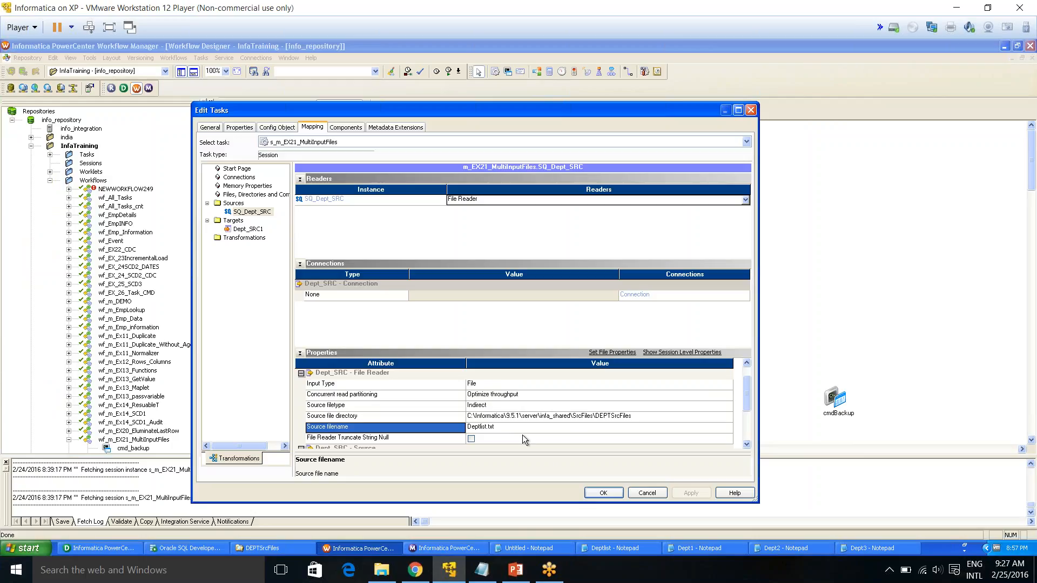
left_click(495, 427)
double_click(501, 426)
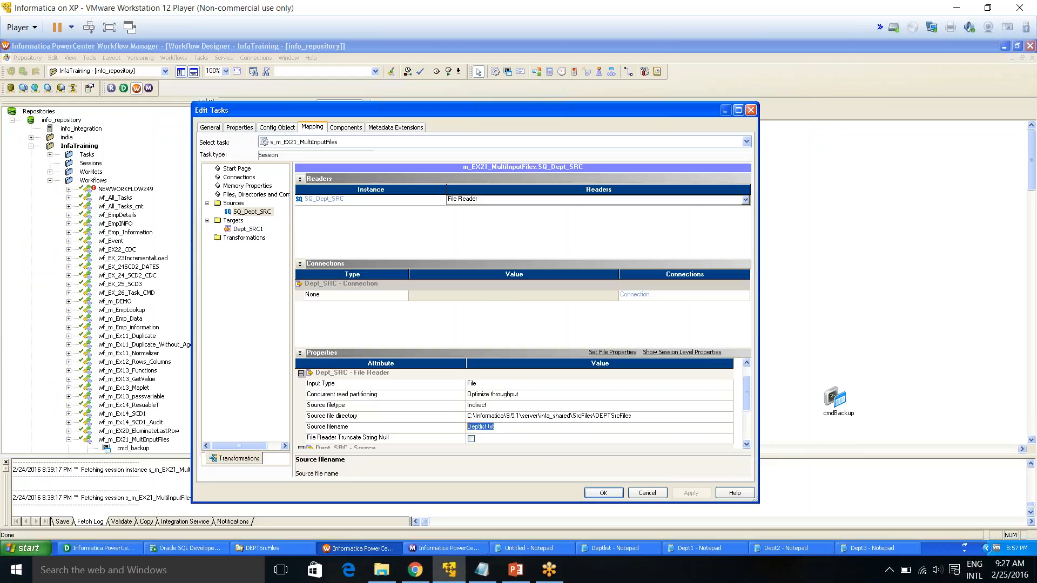
left_click(482, 407)
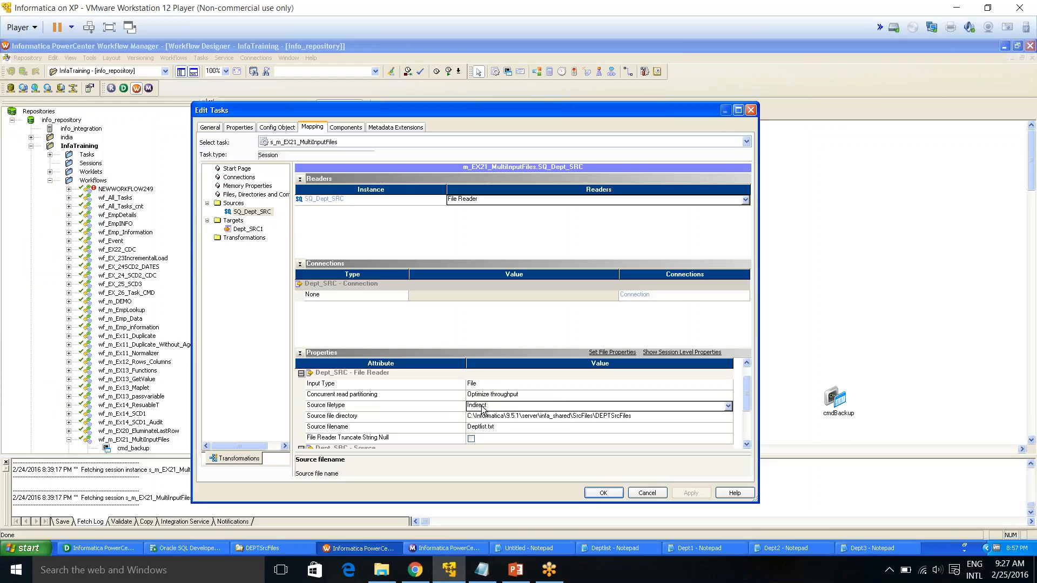
left_click(747, 404)
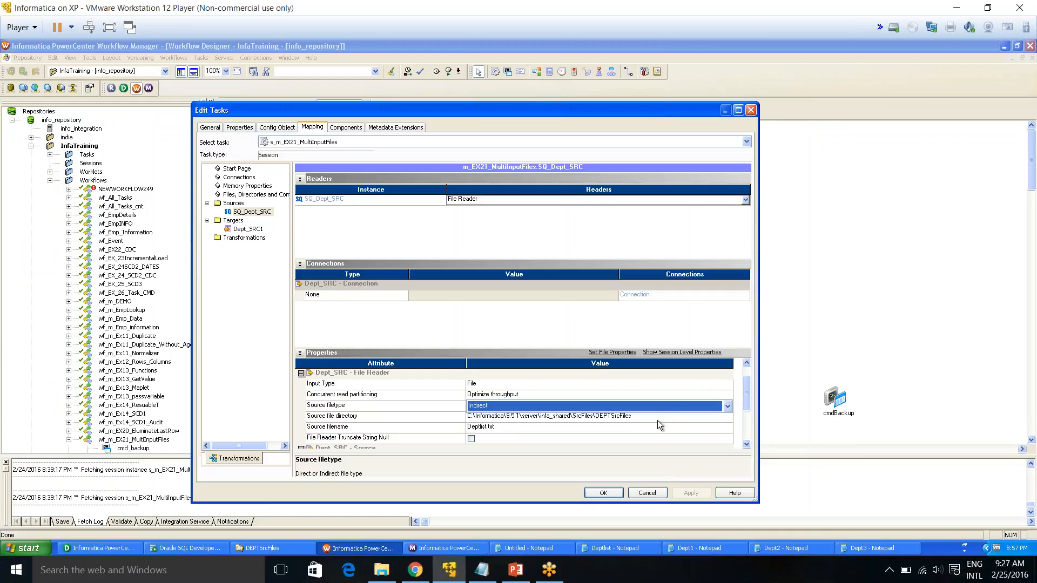
left_click(551, 428)
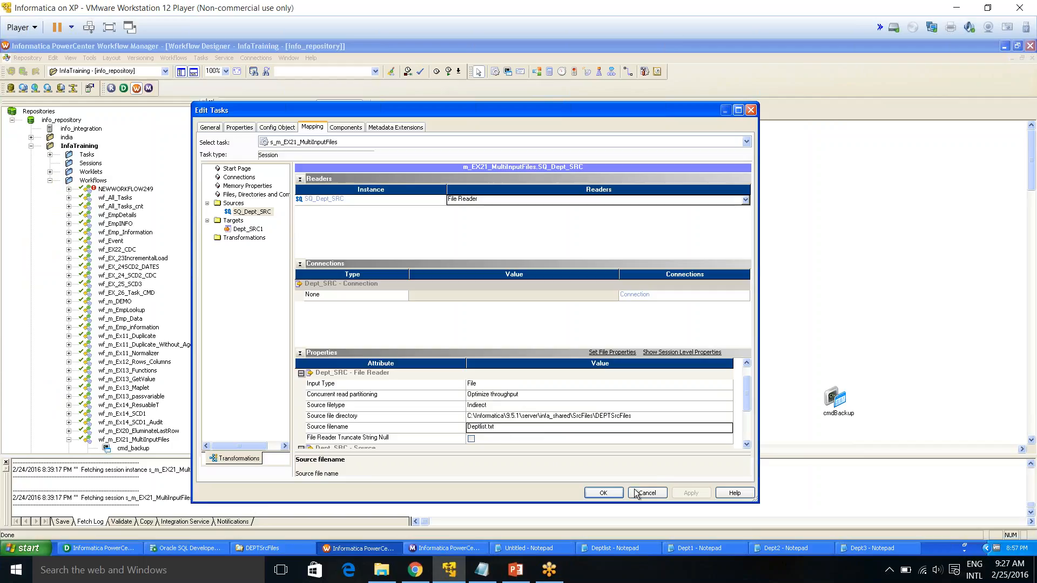
left_click(596, 493)
Save the repository and dismiss the save notice
left_click(520, 378)
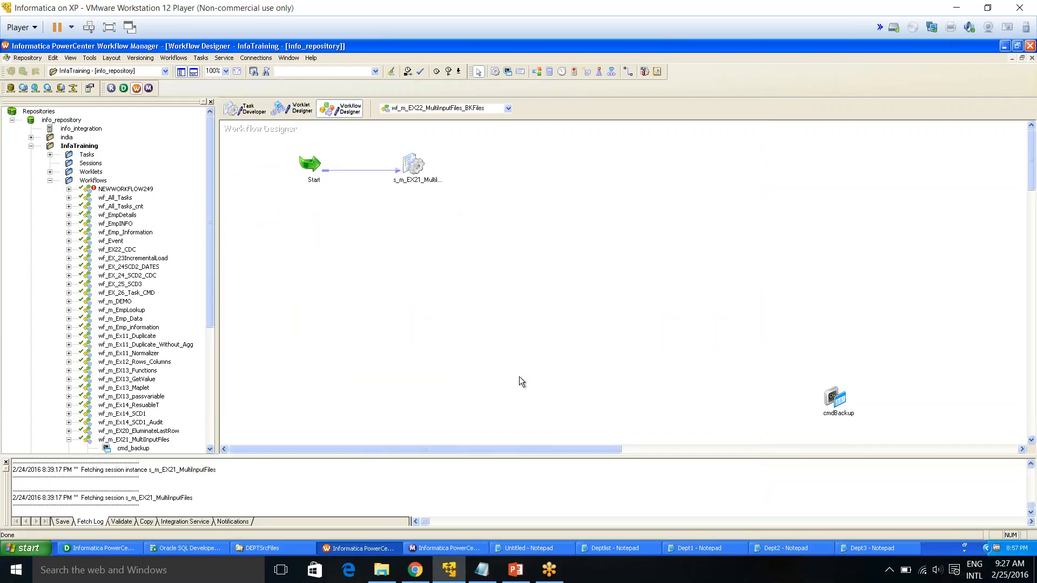
key("ctrl+s")
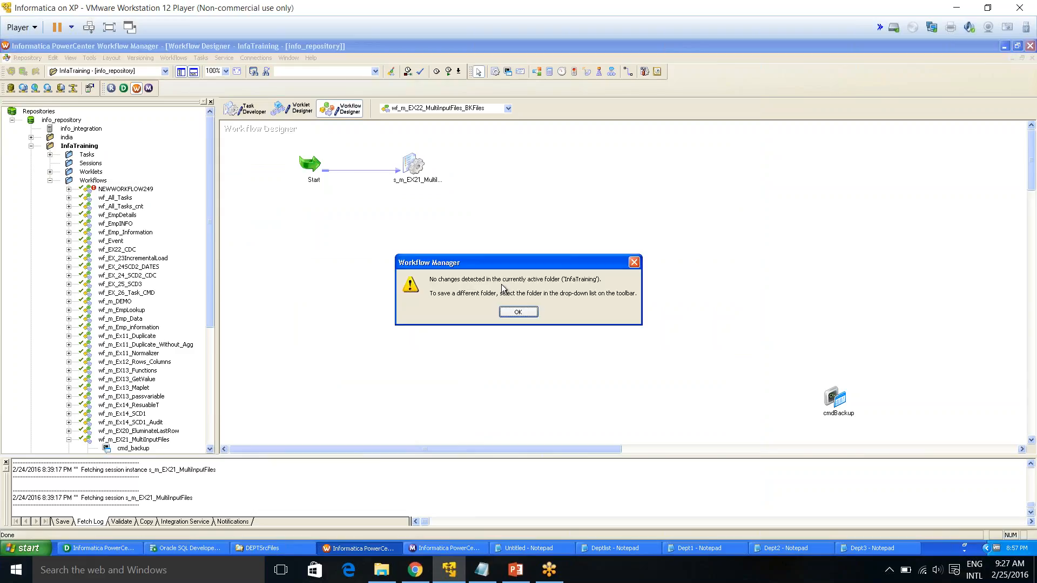
left_click(517, 313)
Start the workflow wf_m_EX22_MultiInputFiles_BKFiles from the Workflow Designer canvas
right_click(365, 225)
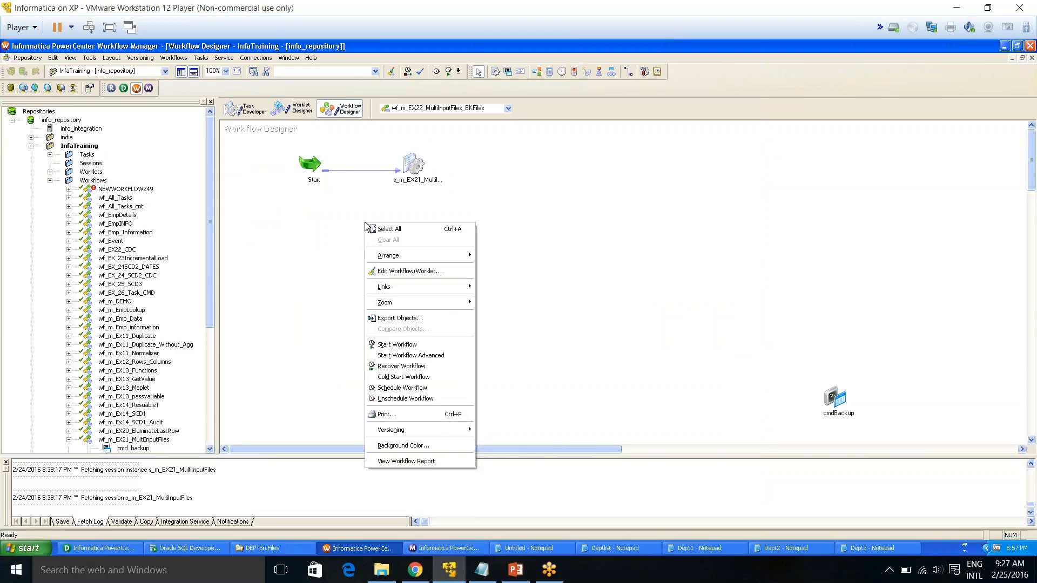
left_click(397, 345)
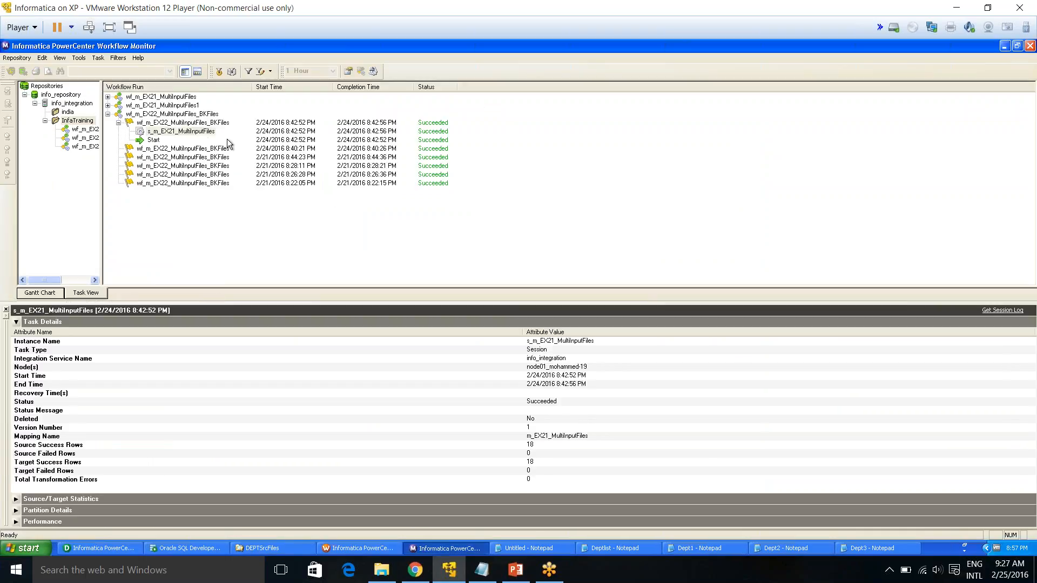
left_click(162, 124)
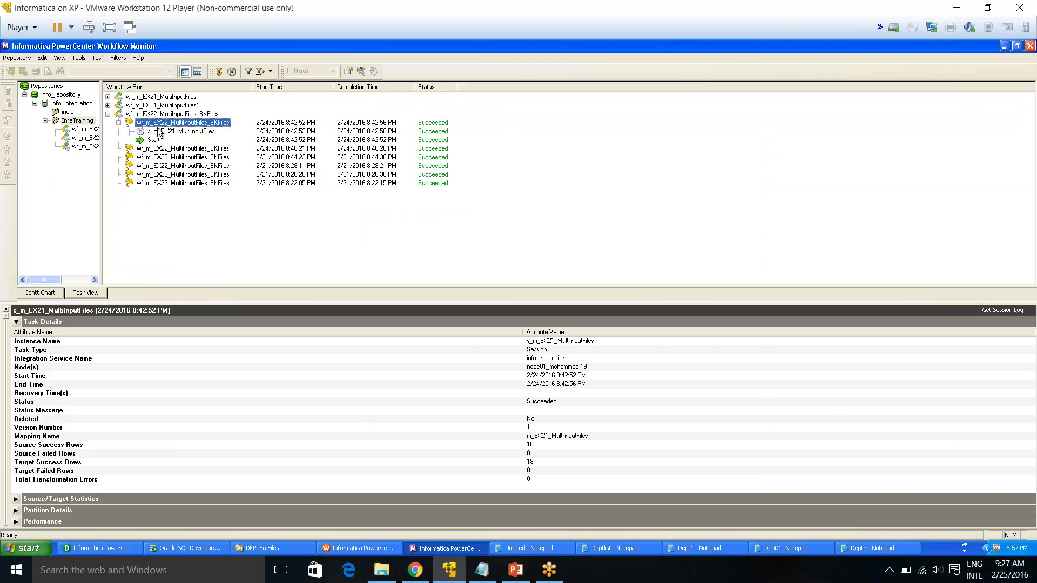
left_click(160, 132)
Open the InfaTraining folder in Workflow Monitor and review the latest run of the workflow
right_click(65, 121)
left_click(86, 138)
right_click(78, 122)
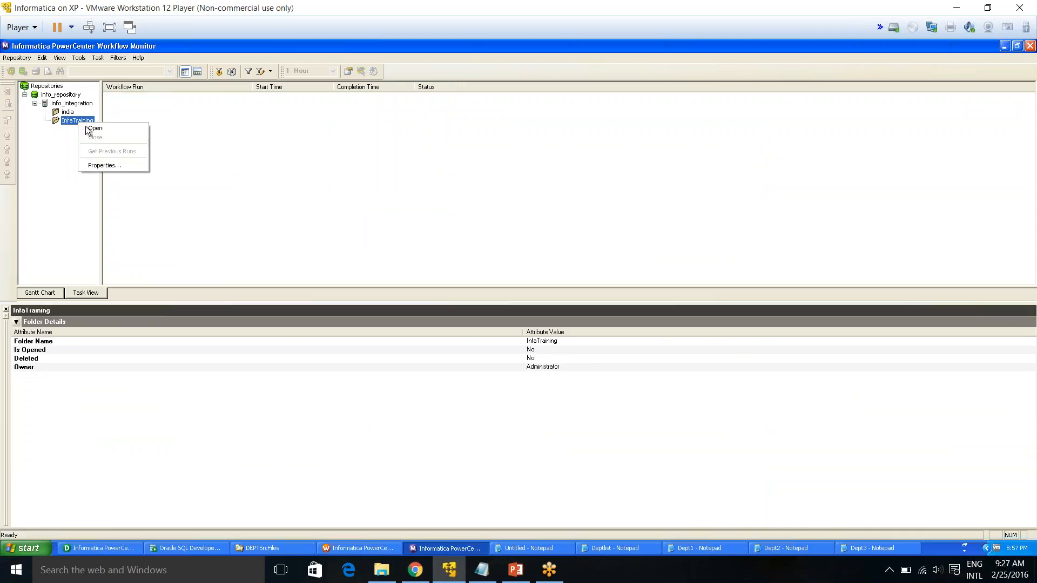
left_click(91, 130)
left_click(113, 116)
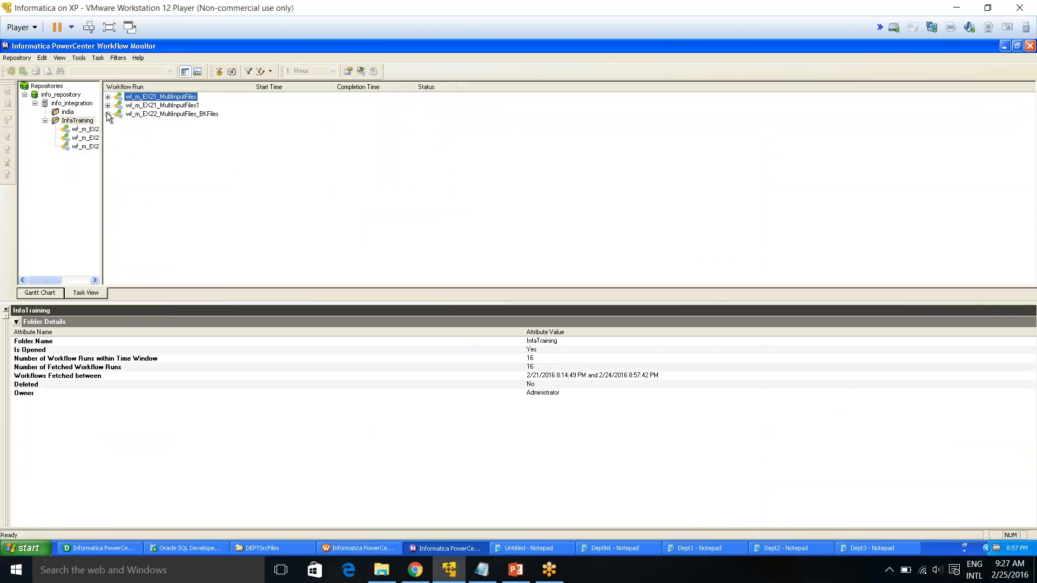
left_click(108, 115)
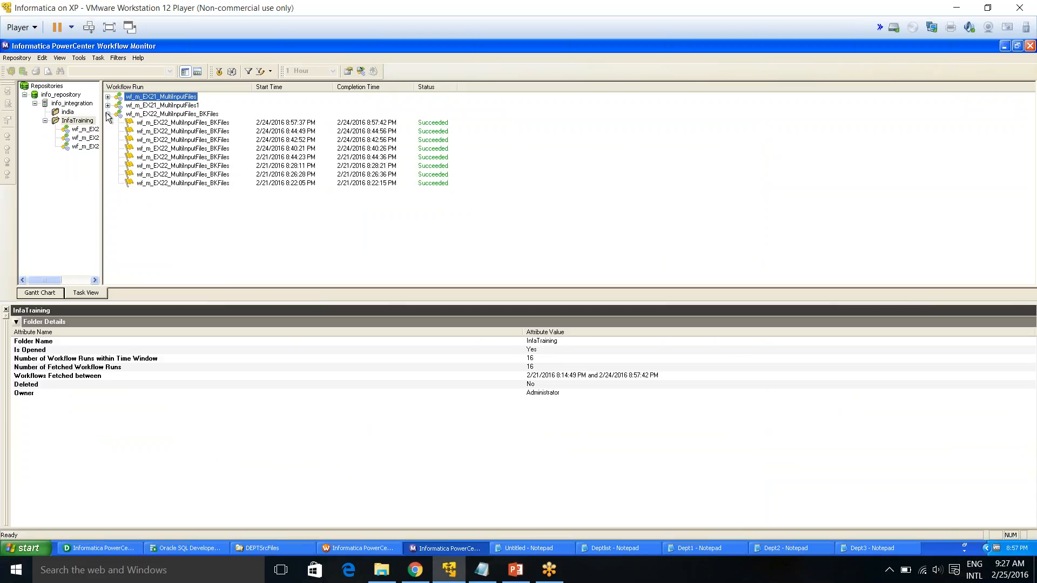
double_click(190, 125)
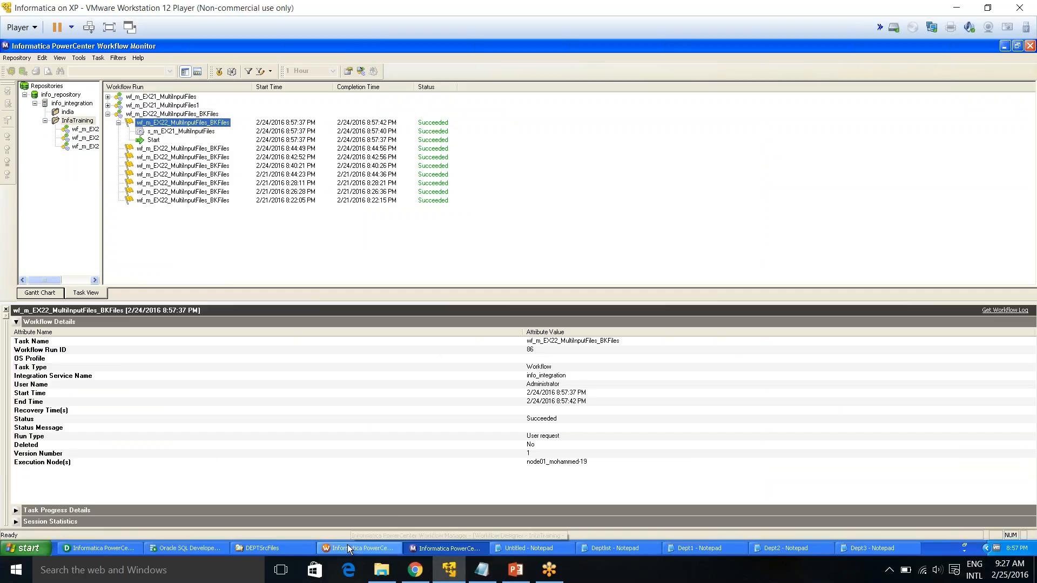
Open the session again and inspect the Dept_SRC1 target writer's output file directory and filename
left_click(360, 548)
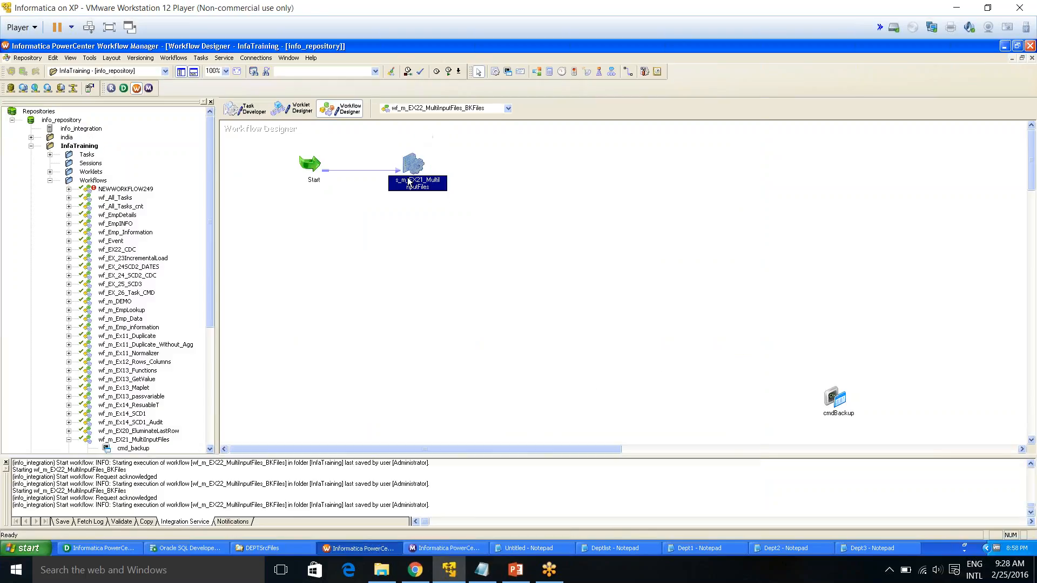
double_click(409, 183)
left_click(312, 126)
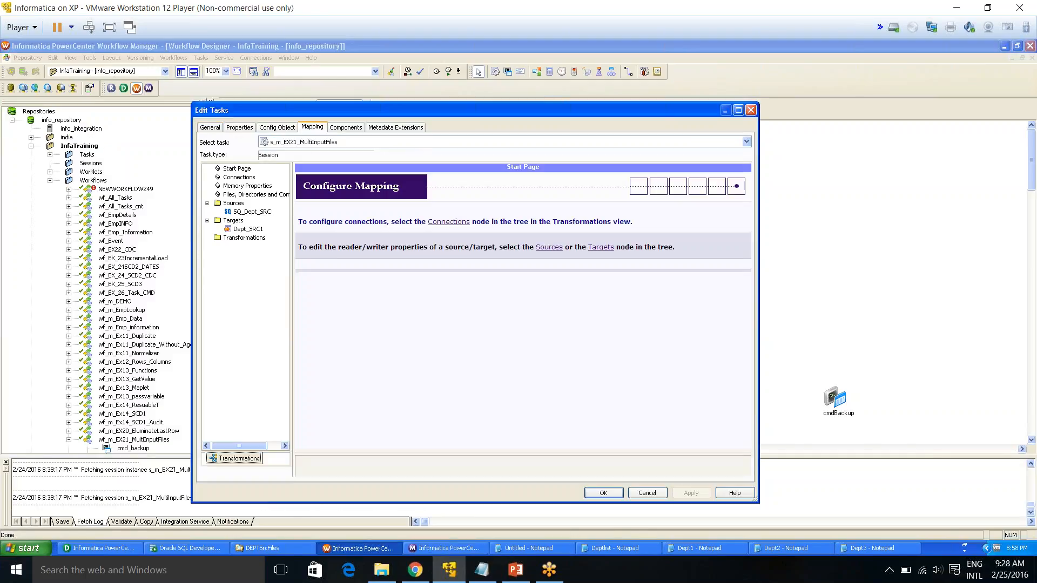
left_click(243, 213)
left_click(244, 230)
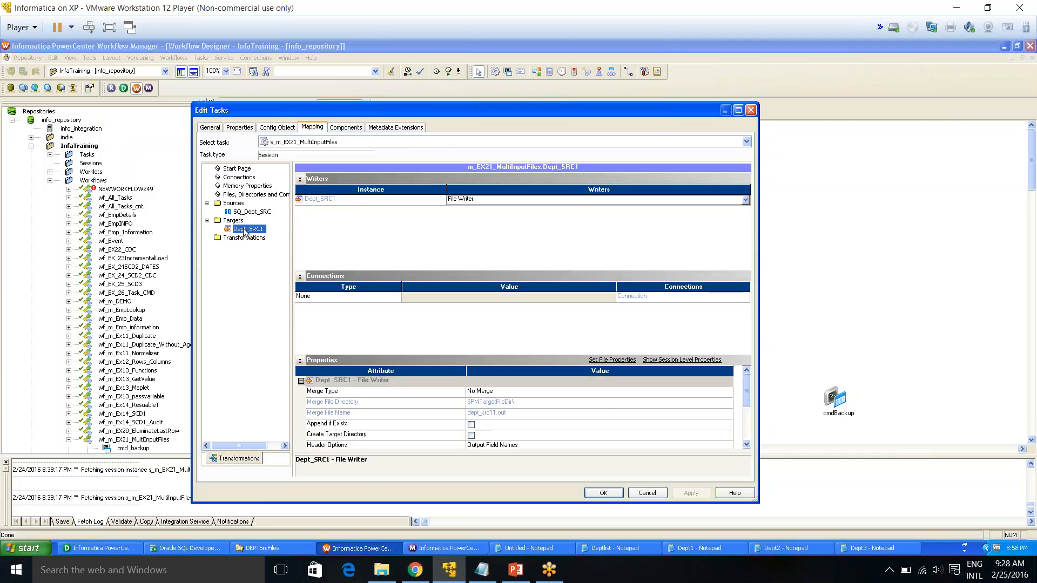
left_click(747, 444)
left_click(747, 445)
left_click(747, 444)
left_click(747, 444)
left_click(747, 444)
left_click(747, 444)
left_click(747, 444)
left_click(497, 416)
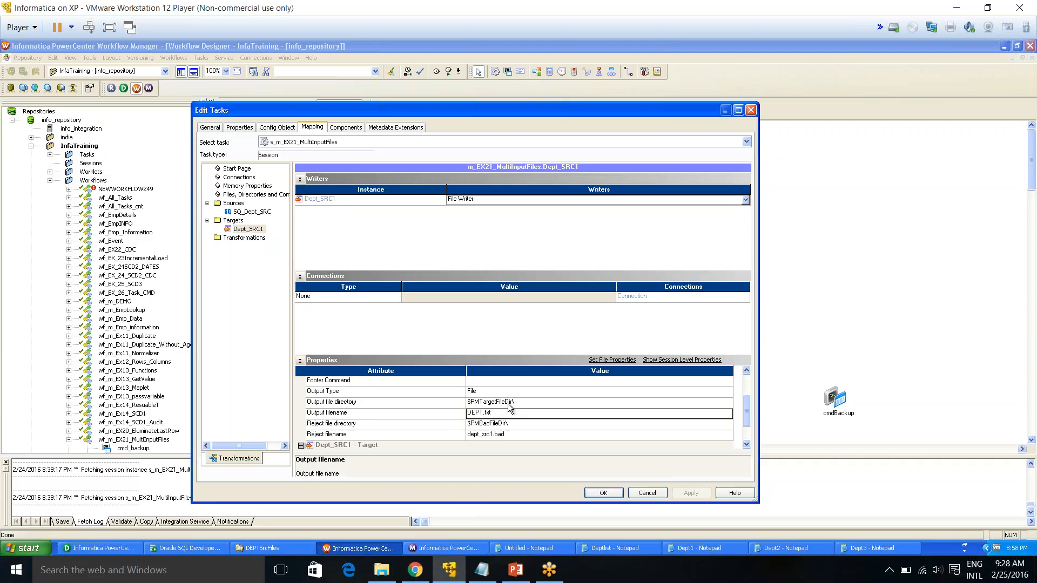
Open the DEPT output file in the TgtFiles folder, sorted by date, and scroll through its loaded rows
left_click(292, 546)
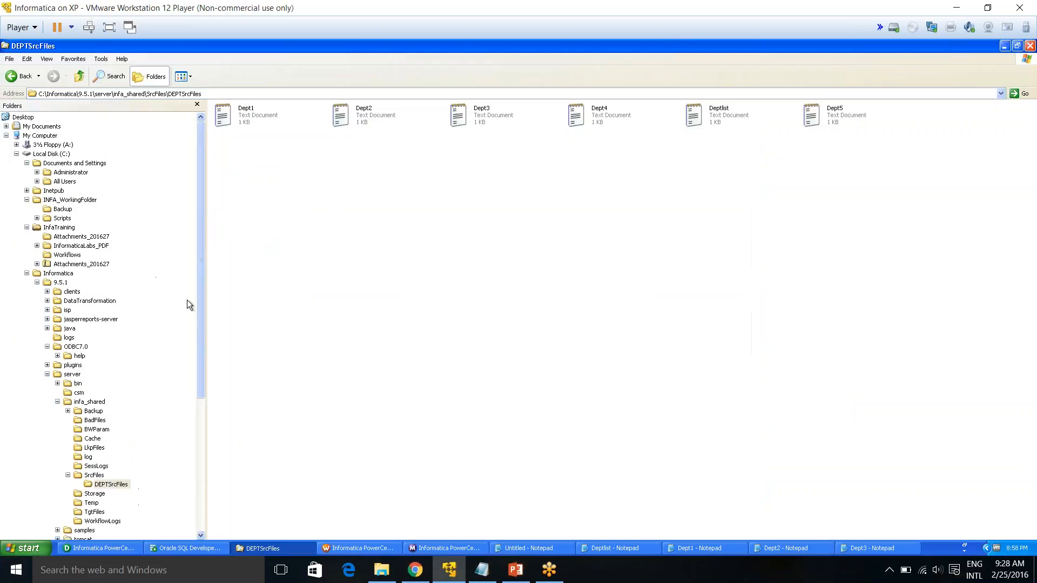
left_click(93, 511)
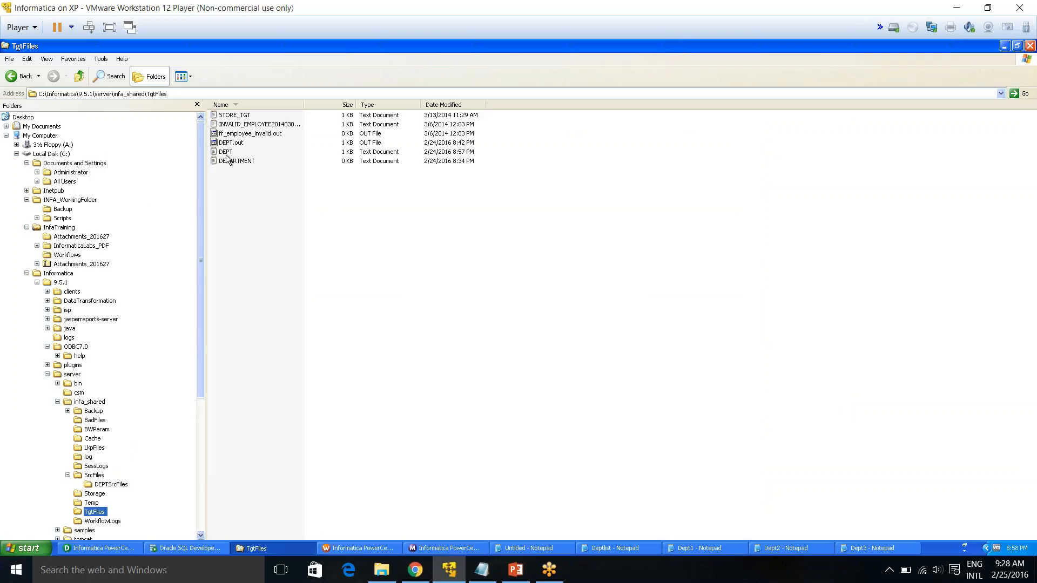
left_click(445, 105)
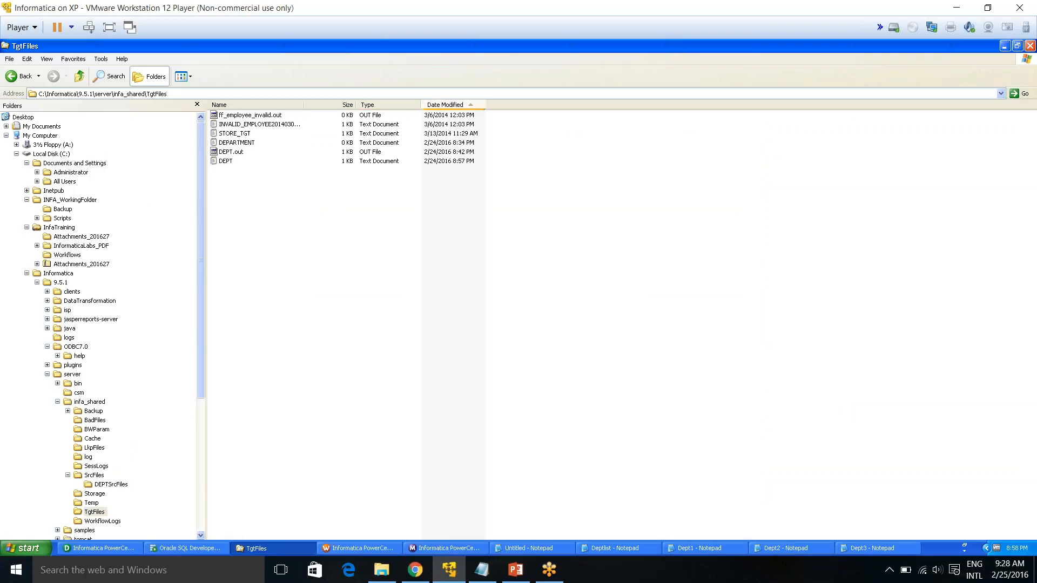
left_click(446, 105)
left_click(231, 117)
double_click(232, 117)
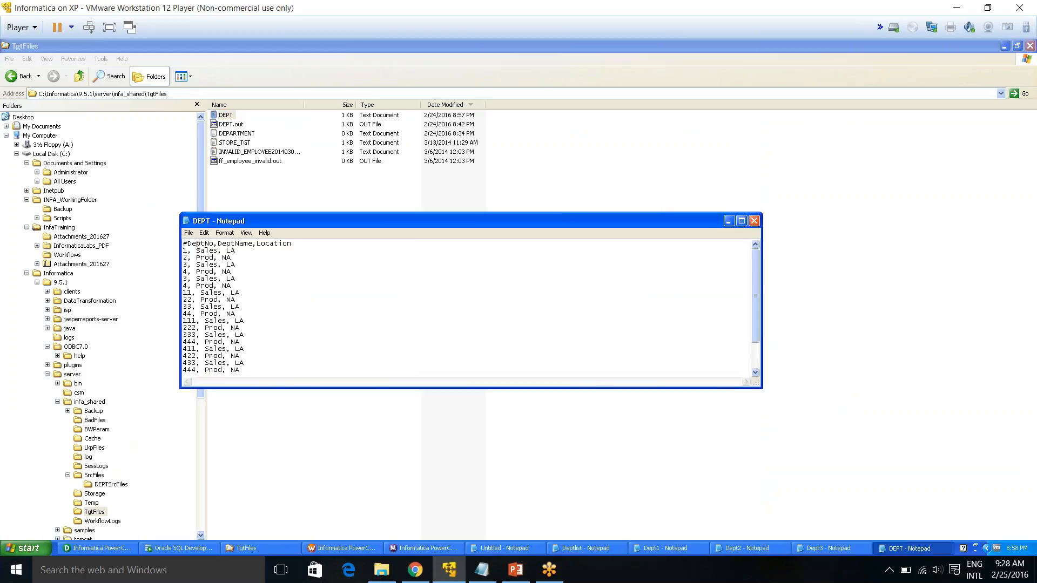
scroll(188, 254, "down", 2)
left_click_drag(196, 363, 176, 359)
left_click(189, 335)
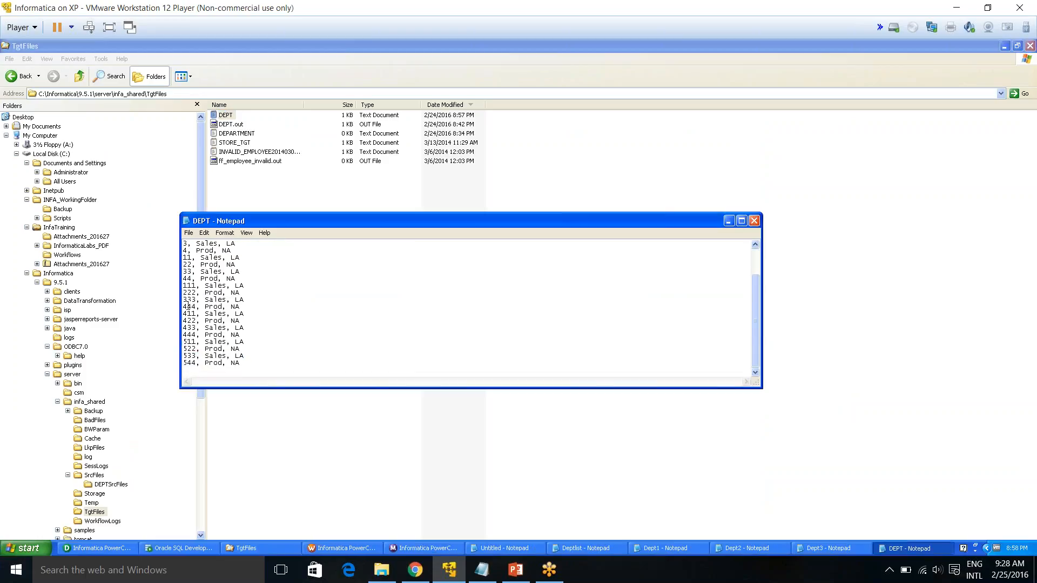
Arrange the Dept1, Dept2 and Dept3 source files beside the DEPT output file to compare their rows
left_click(188, 285)
left_click(189, 267)
scroll(188, 267, "up", 2)
scroll(188, 267, "down", 2)
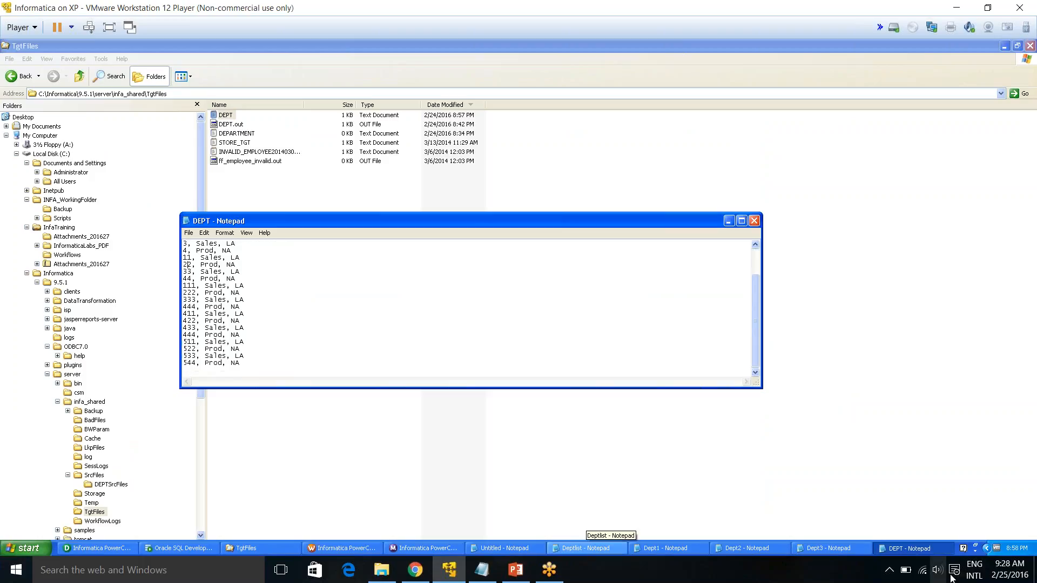
left_click(652, 546)
left_click_drag(401, 221, 236, 65)
left_click(692, 340)
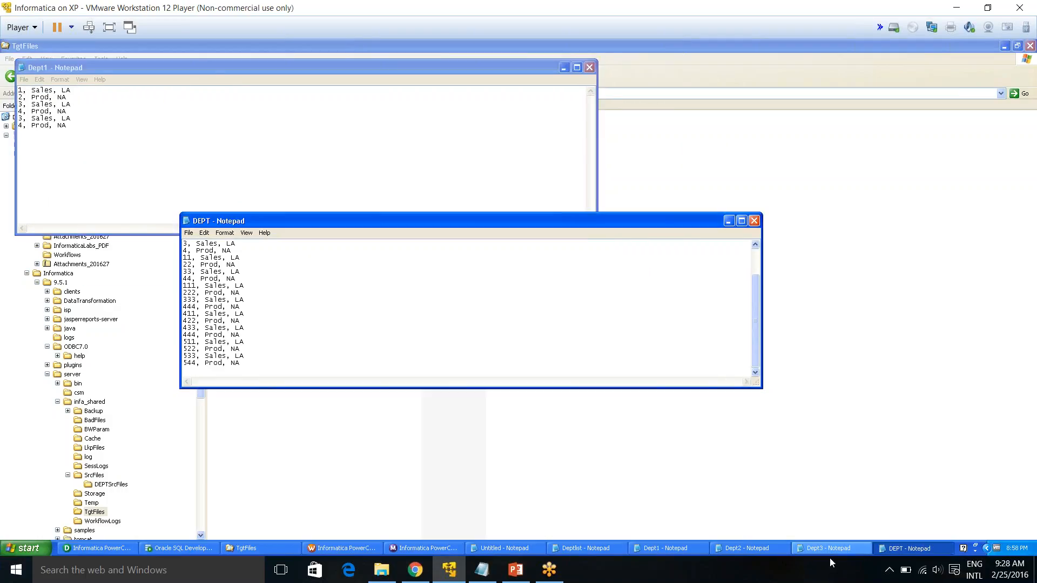
left_click(747, 548)
left_click_drag(269, 222, 189, 70)
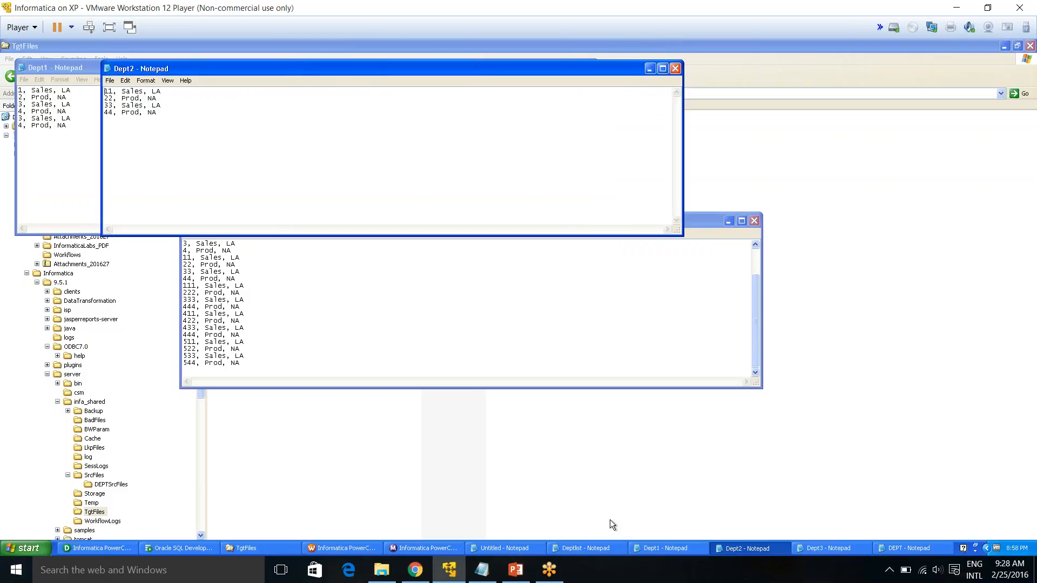
left_click(811, 554)
left_click_drag(308, 219, 320, 66)
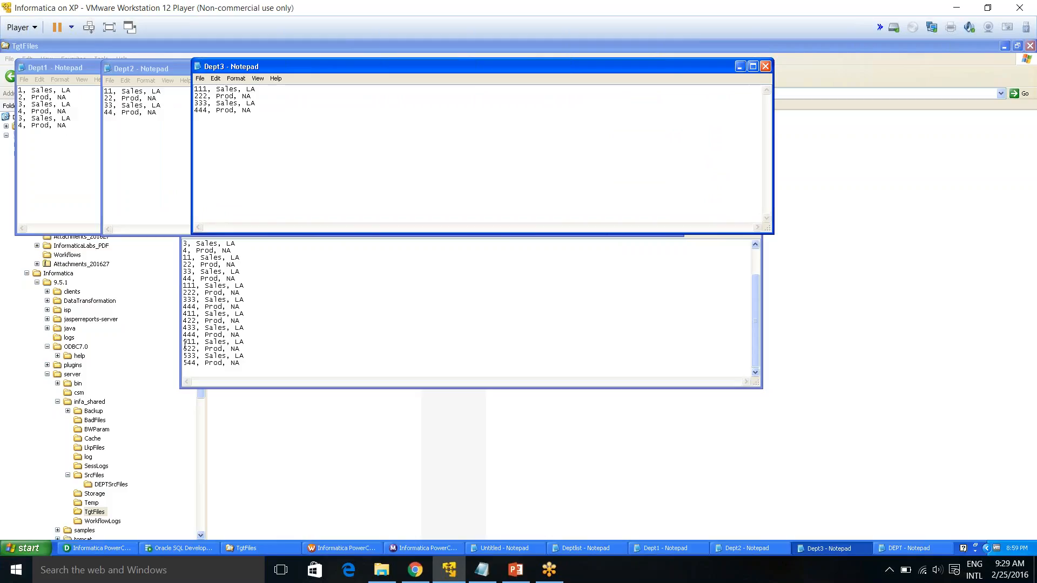
Highlight groups of rows in the DEPT output file to match them against each source file
left_click_drag(184, 342, 207, 363)
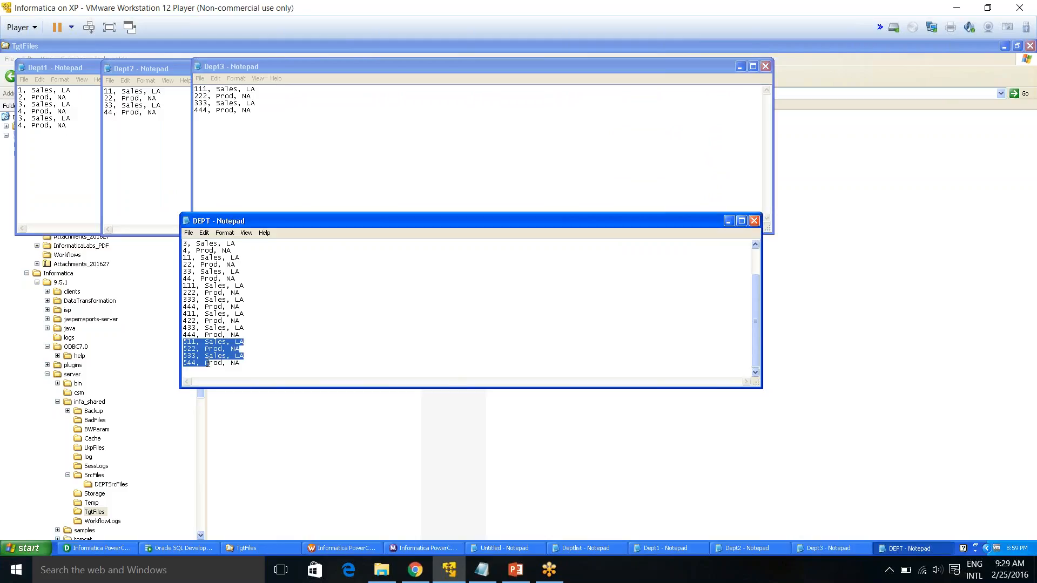
left_click_drag(199, 335, 170, 315)
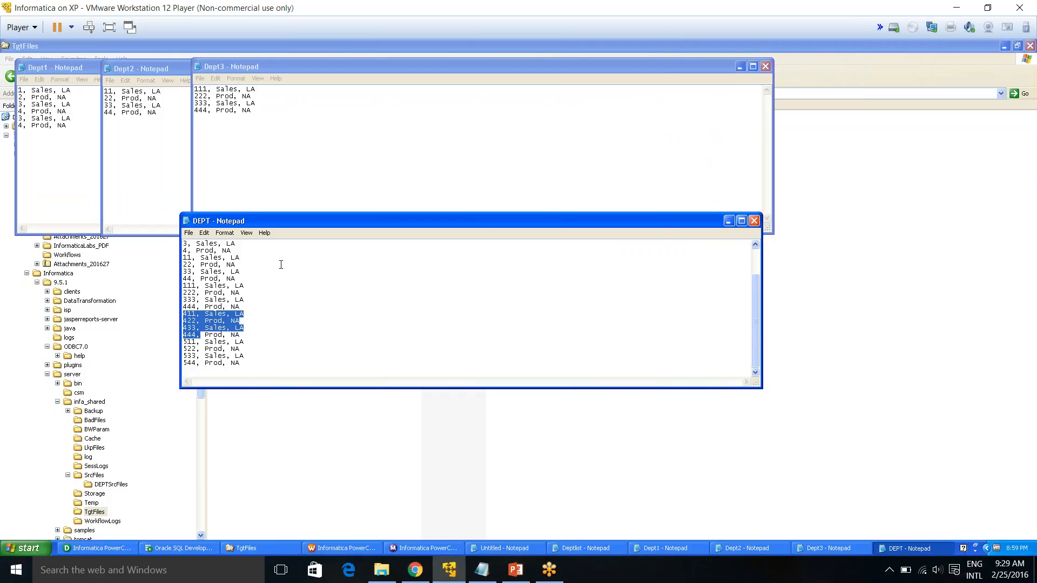
left_click_drag(258, 367, 159, 220)
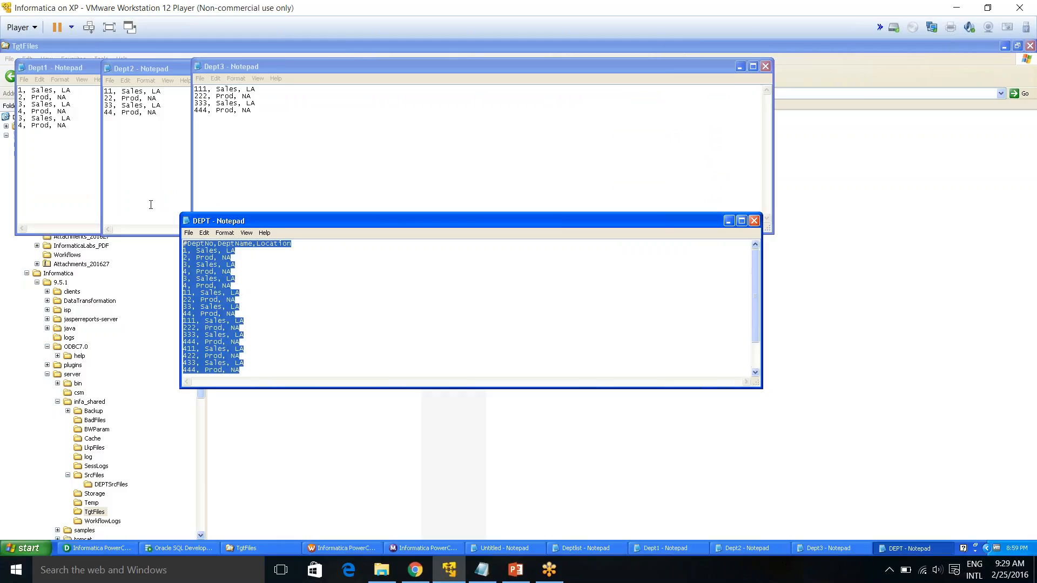
scroll(377, 297, "down", 2)
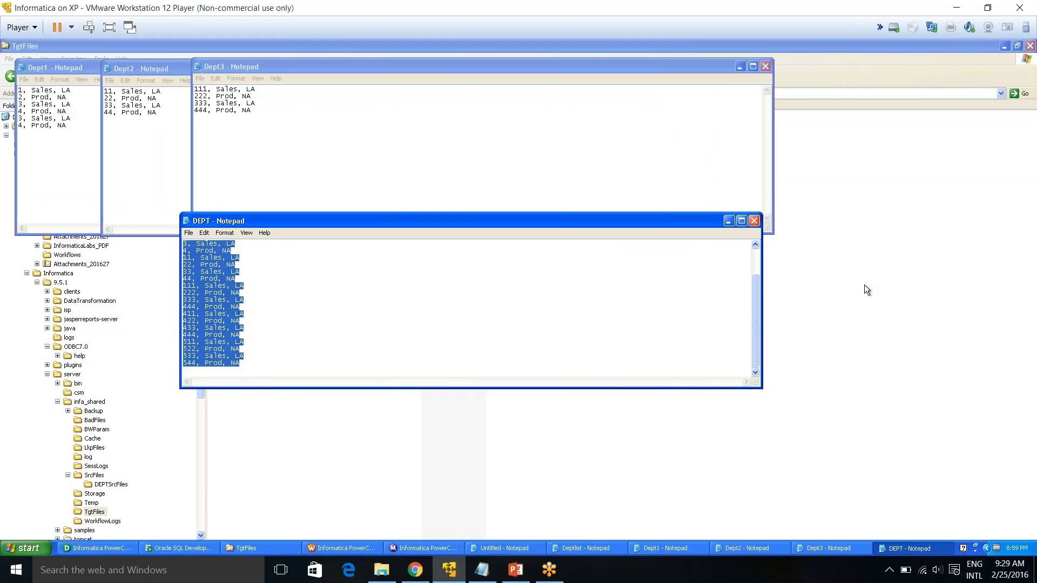
Close the DEPT output file and the Dept3, Dept2 and Dept1 source files
left_click(754, 221)
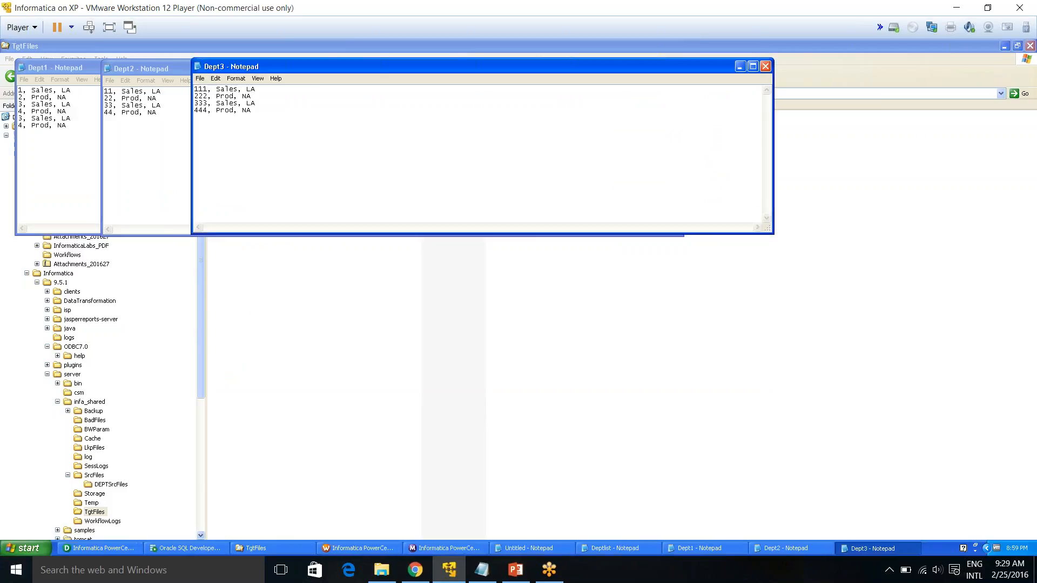
left_click(765, 65)
left_click(675, 69)
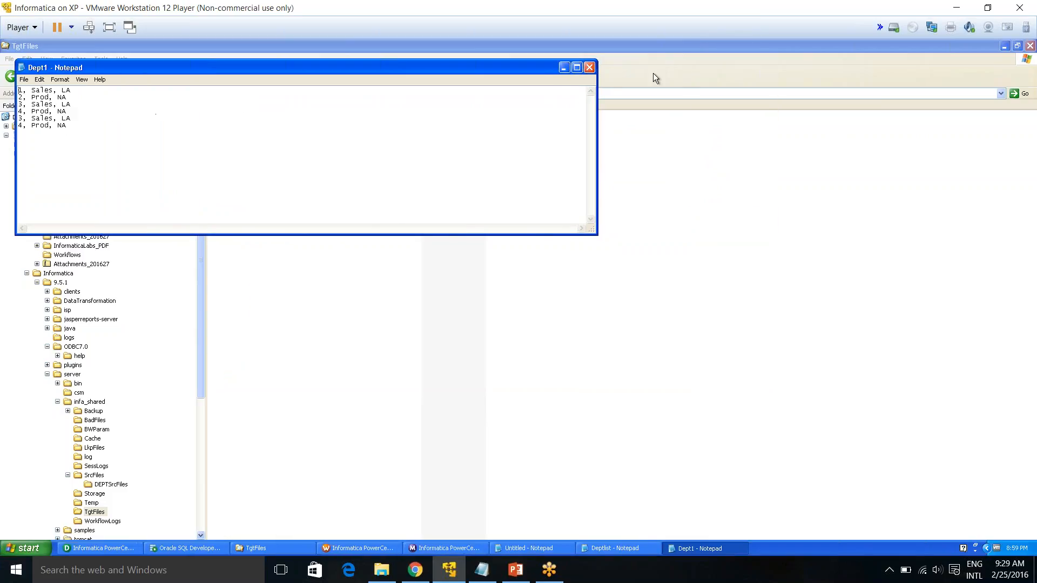
left_click(590, 67)
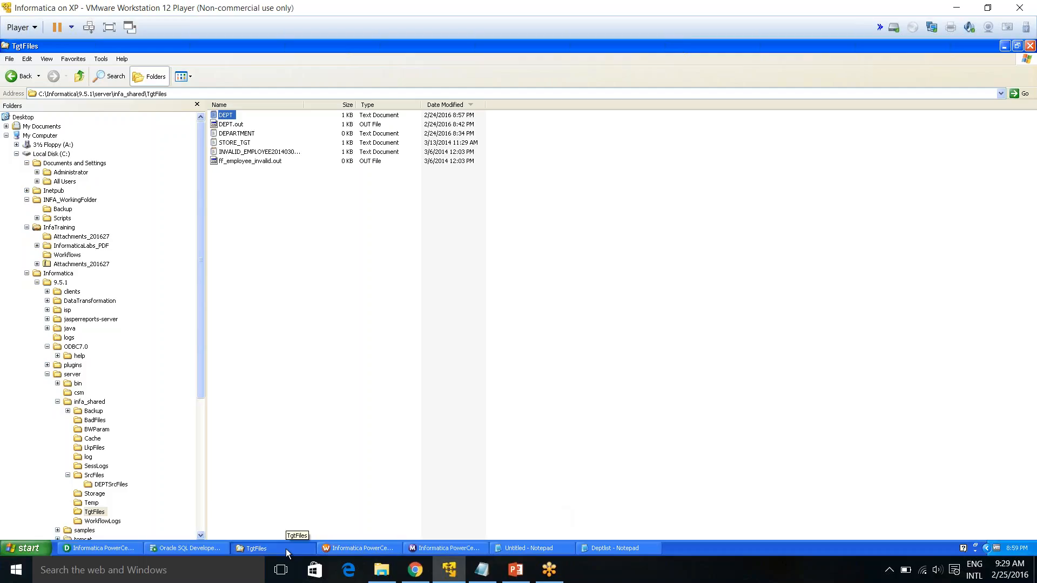
Browse the SrcFiles\DEPTSrcFiles folder holding the department source files and Deptlist
left_click(94, 476)
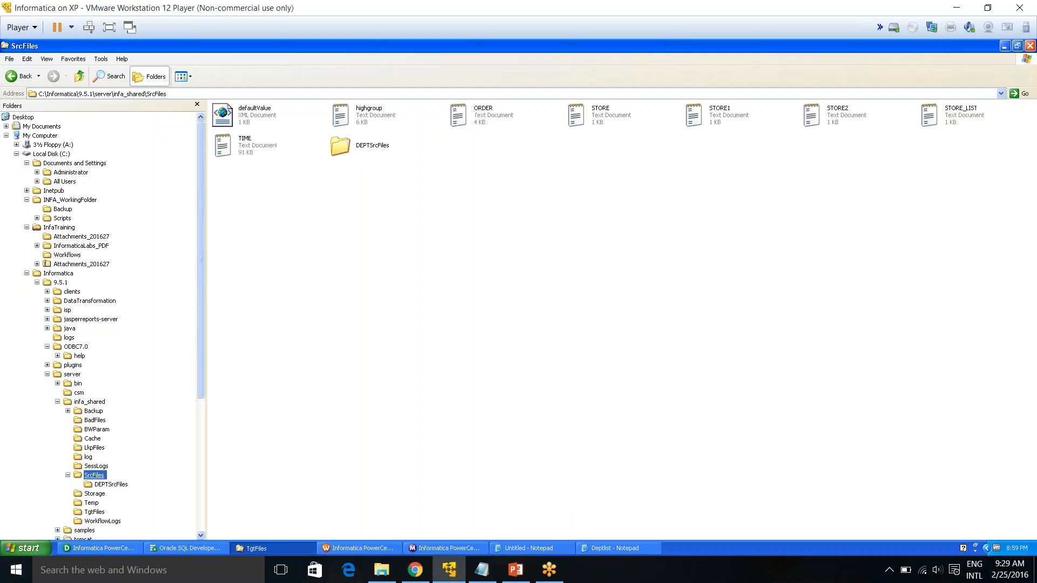
left_click(111, 484)
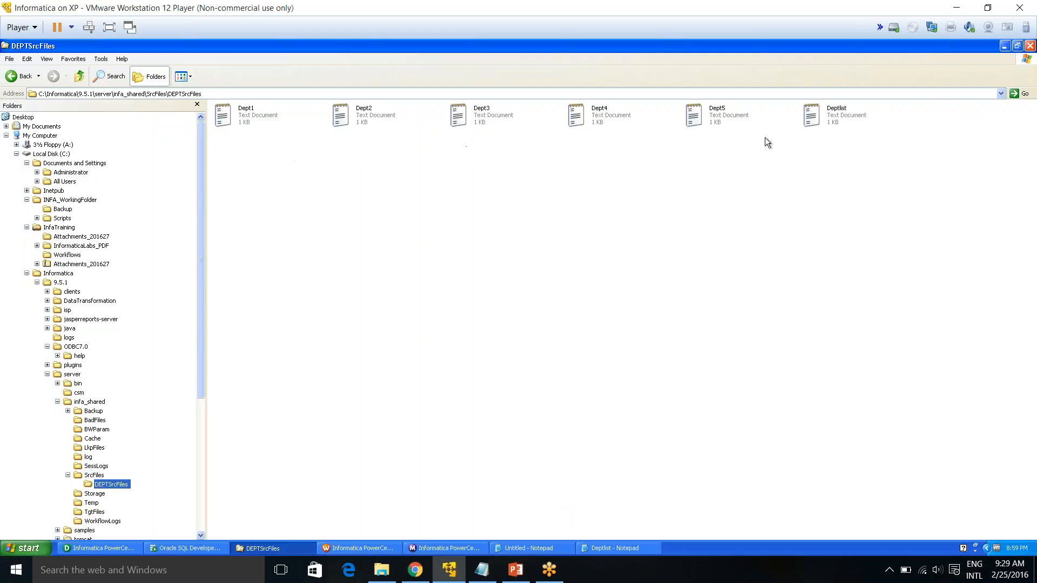
left_click(426, 547)
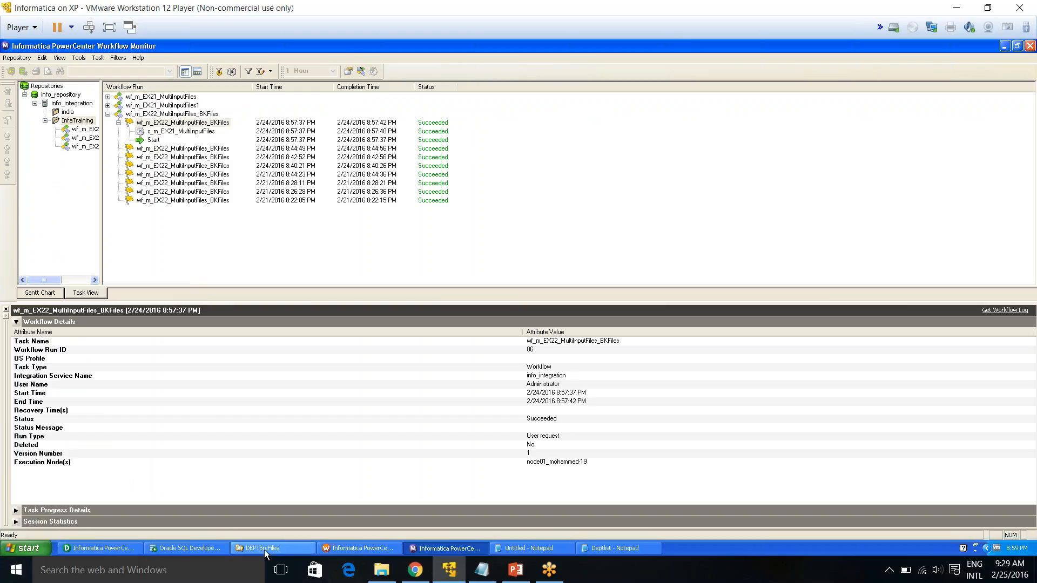
Return to Workflow Manager and cancel the open session Edit Tasks dialog
left_click(359, 548)
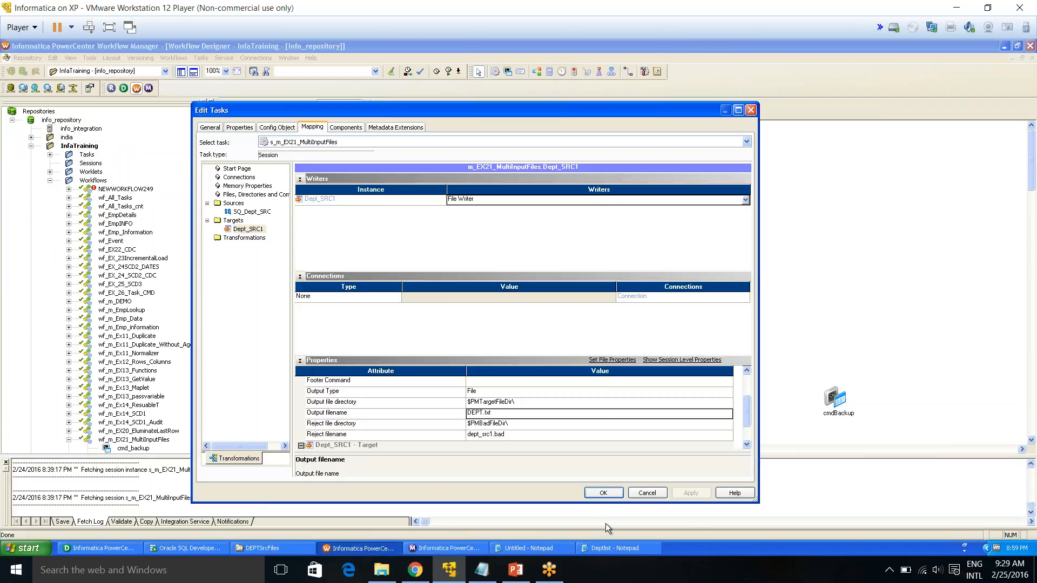
left_click(646, 494)
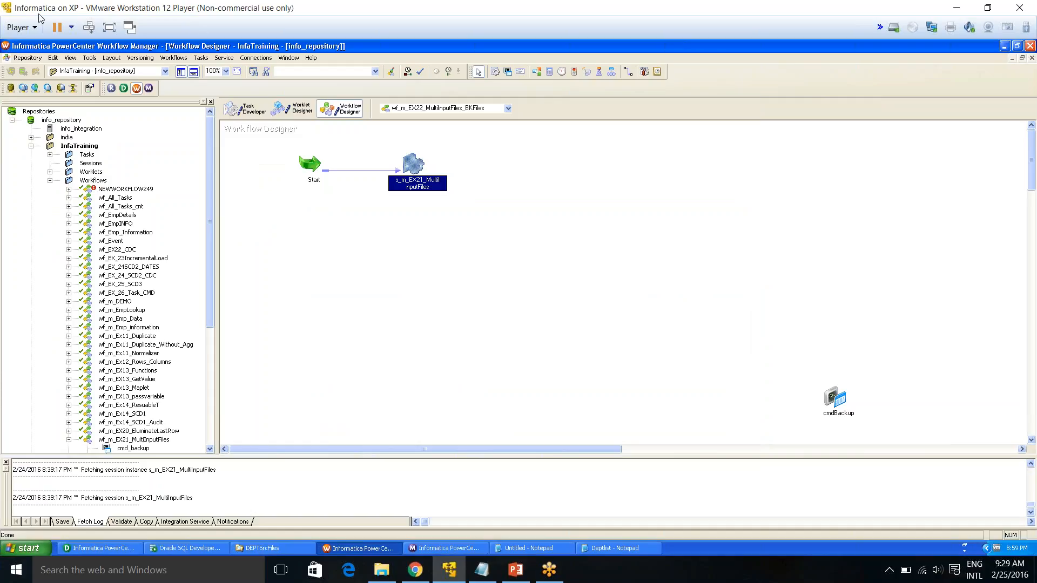
left_click(185, 59)
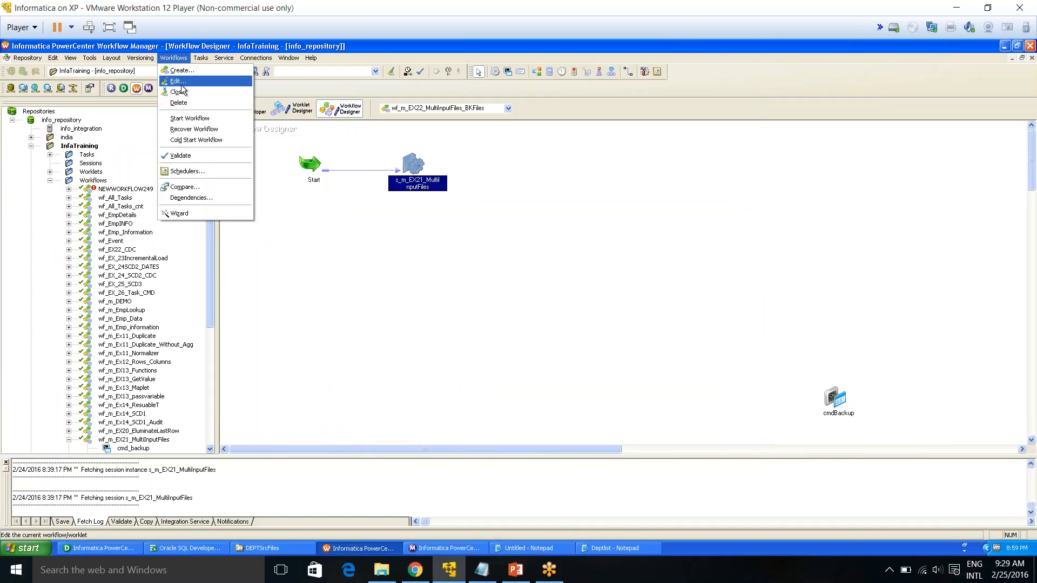
key("Escape")
left_click(201, 59)
left_click(215, 71)
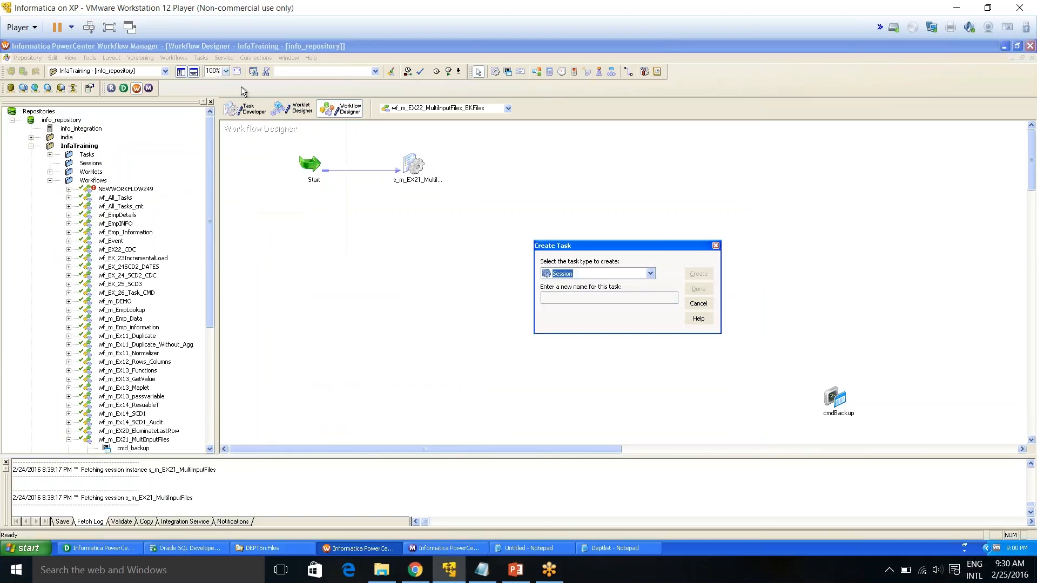
left_click(651, 274)
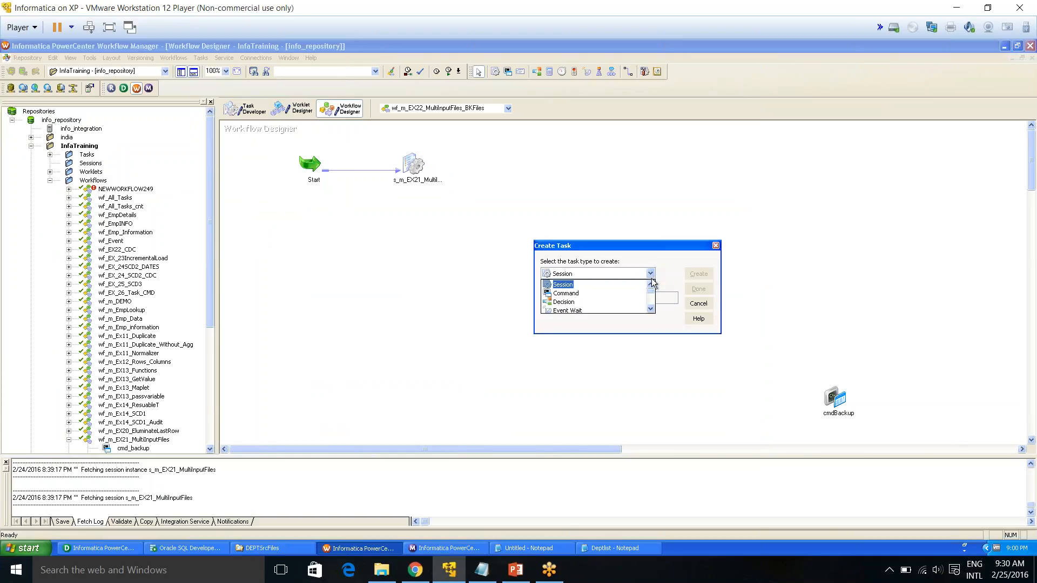
left_click(651, 309)
left_click(651, 309)
left_click(651, 309)
left_click(651, 309)
left_click(651, 309)
left_click(651, 309)
left_click(651, 309)
left_click_drag(651, 302, 651, 289)
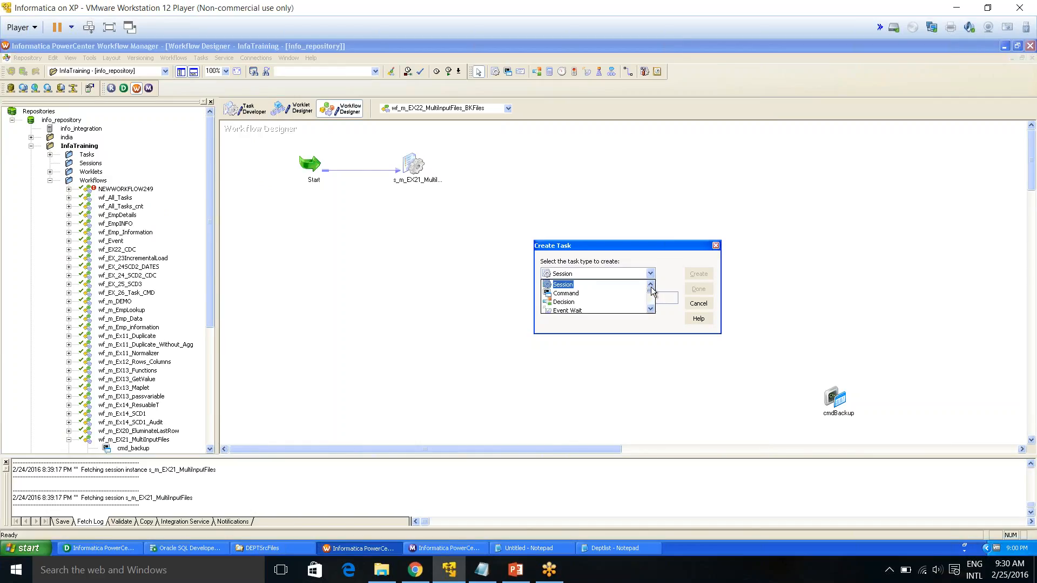
left_click(708, 306)
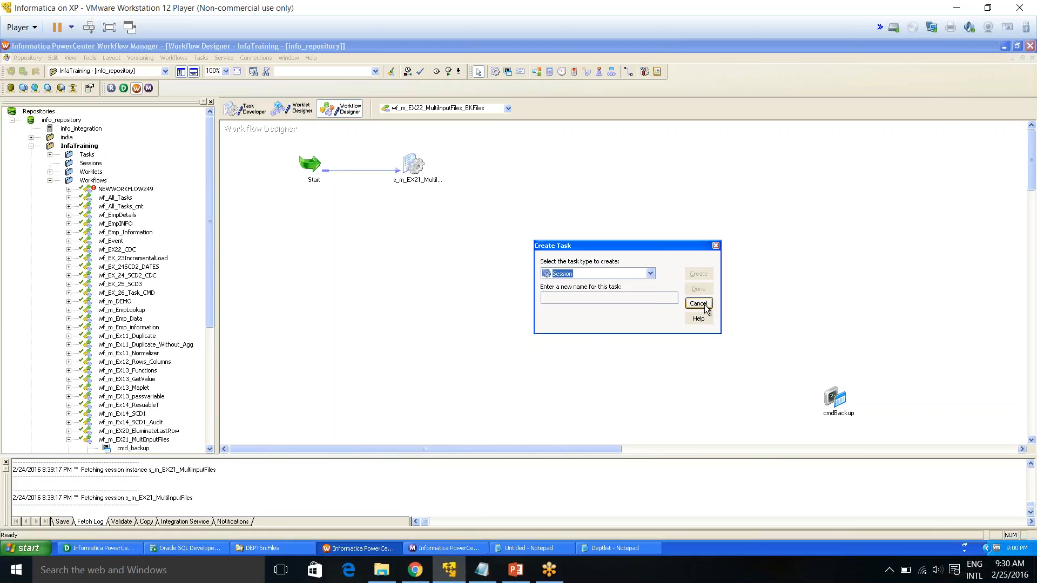
left_click(698, 304)
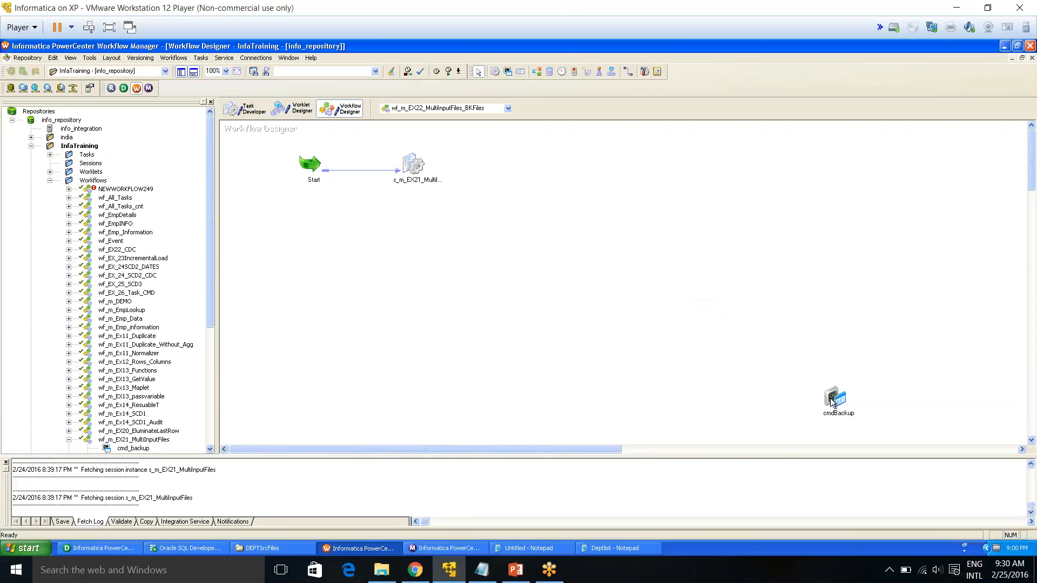
Move the cmdBackup command task beside the session on the workflow canvas
left_click_drag(841, 406, 514, 166)
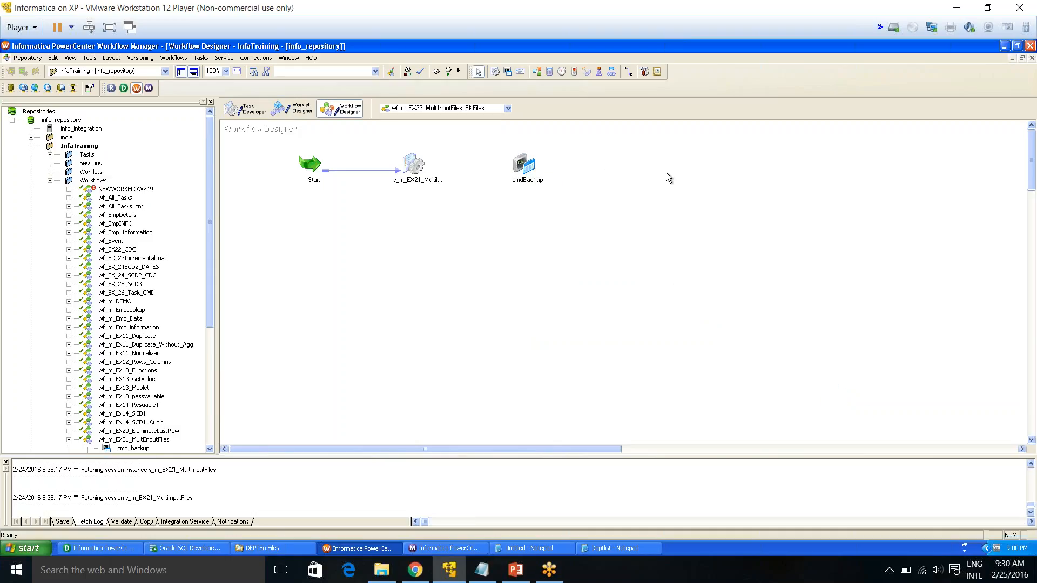
left_click(204, 58)
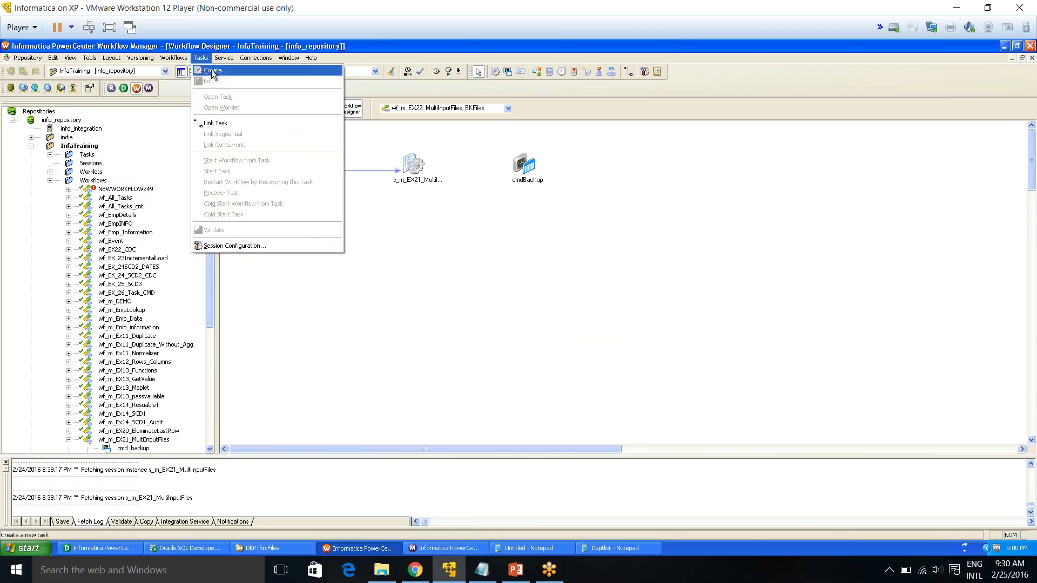
left_click(214, 74)
key("c")
left_click(584, 297)
type("cfd")
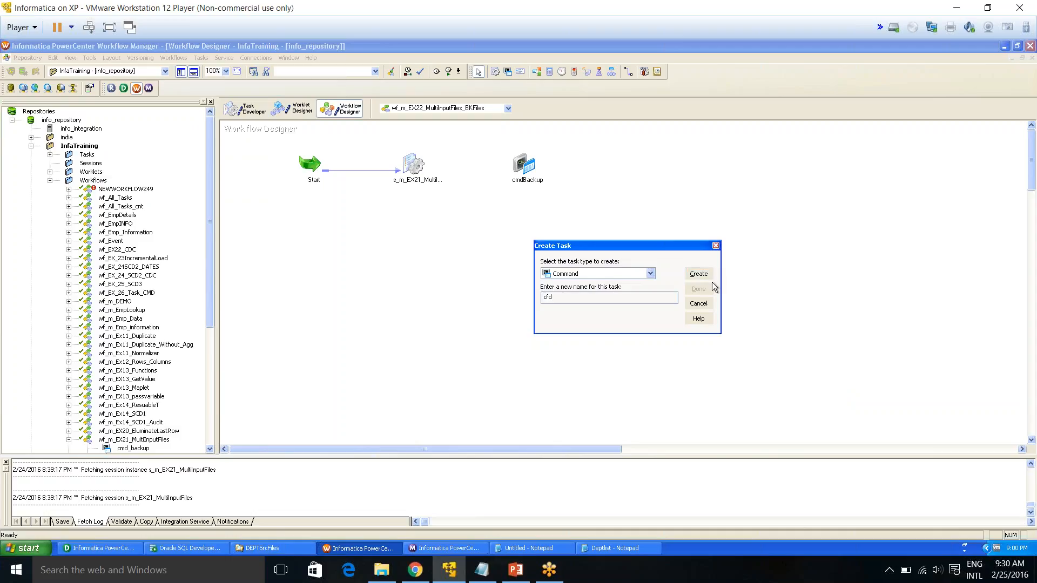
left_click(715, 246)
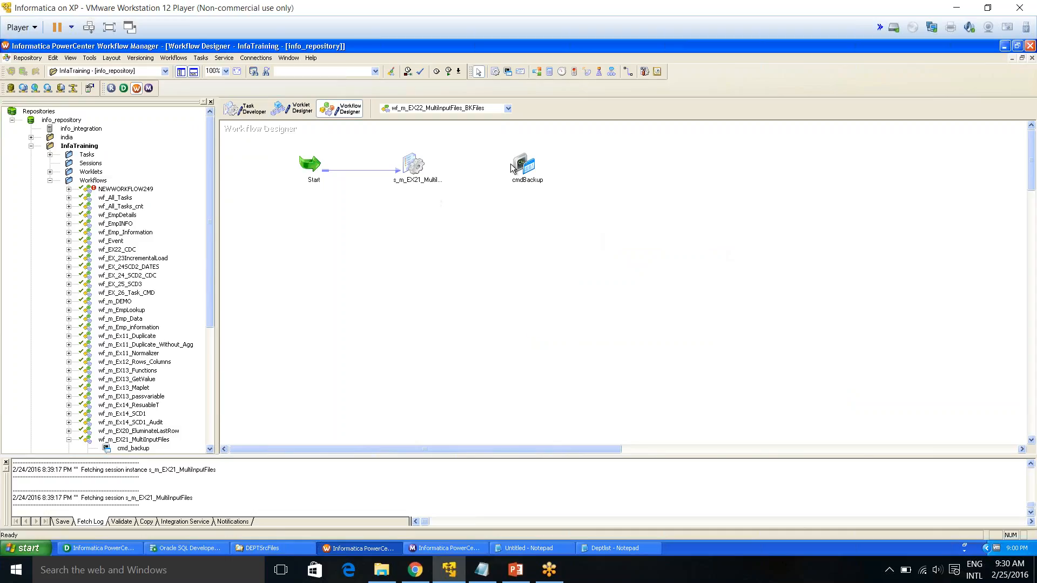
Link the s_m_EX21_MultiInputFiles session to the cmdBackup command task
left_click(628, 71)
left_click_drag(417, 158, 509, 162)
Delete the Back command from the cmdBackup task's command list
double_click(519, 163)
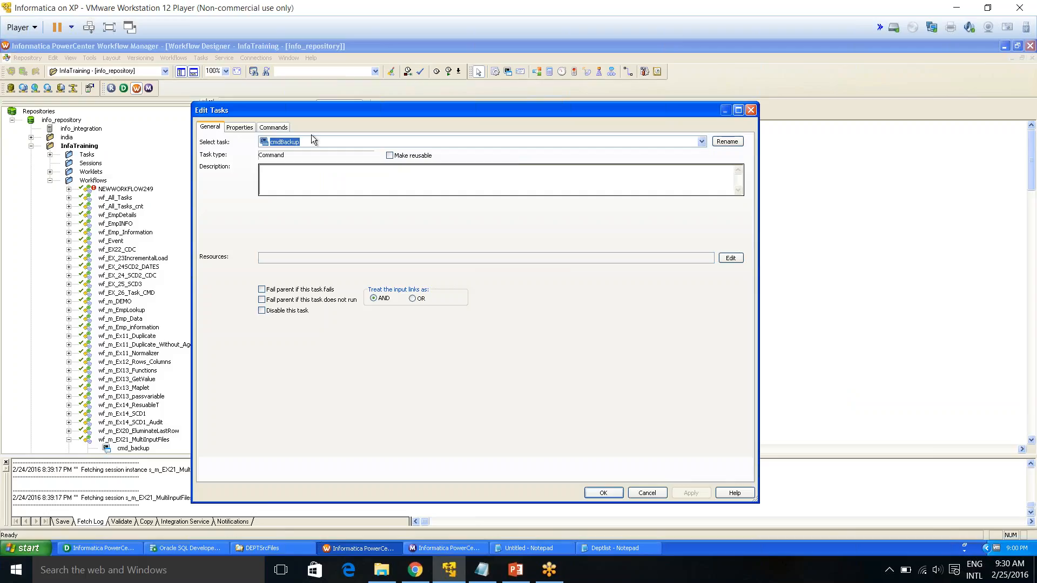
left_click(274, 126)
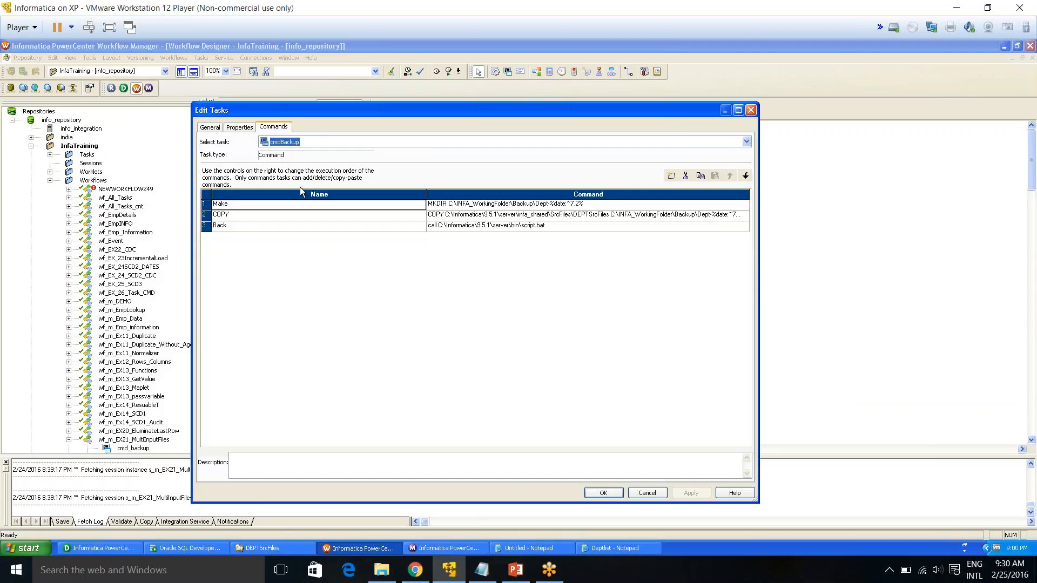
left_click(238, 227)
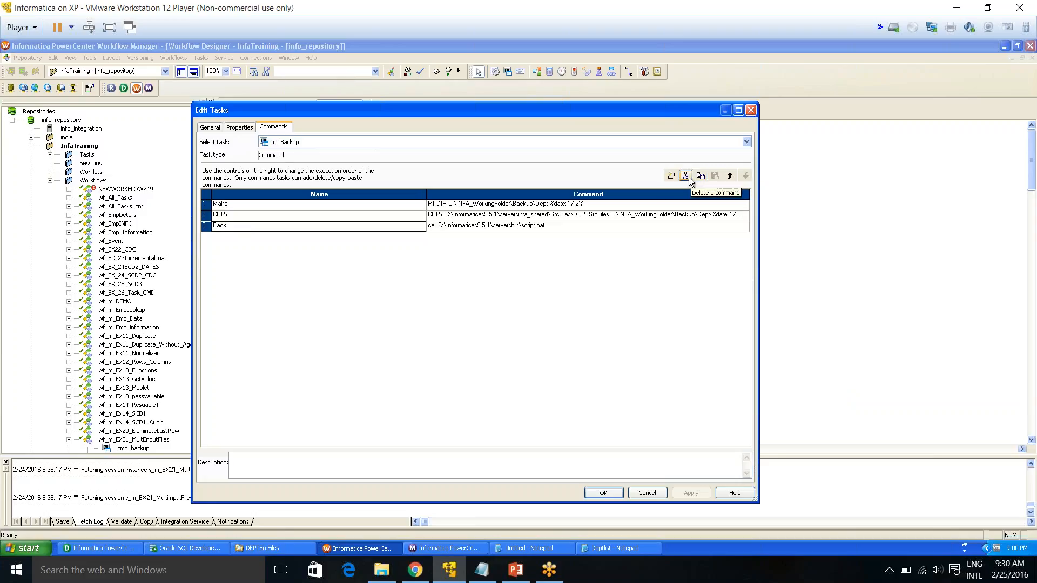
left_click(687, 177)
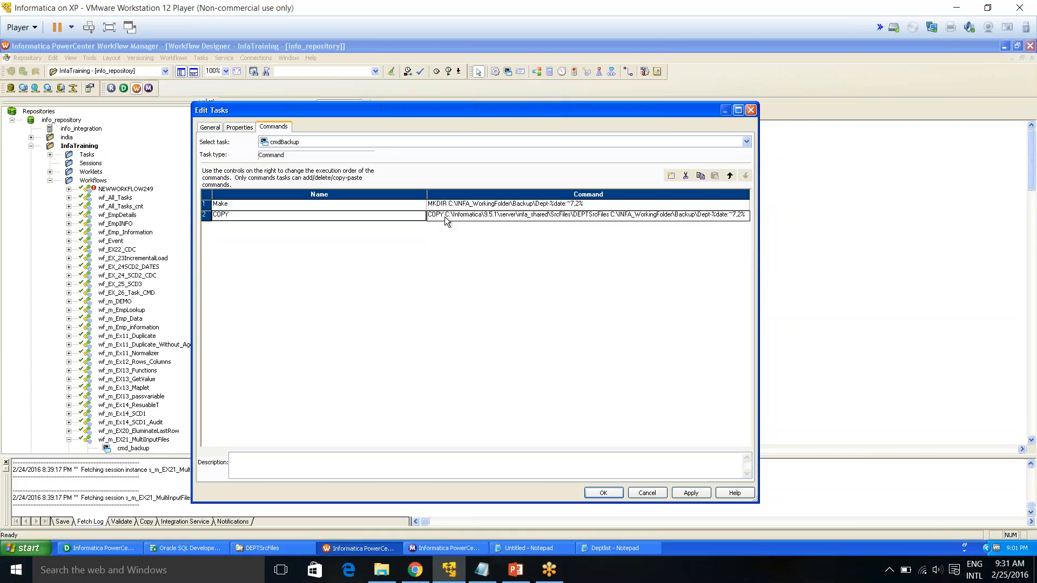
Open the Make command of cmdBackup and examine its MKDIR backup path and date expression
left_click(542, 206)
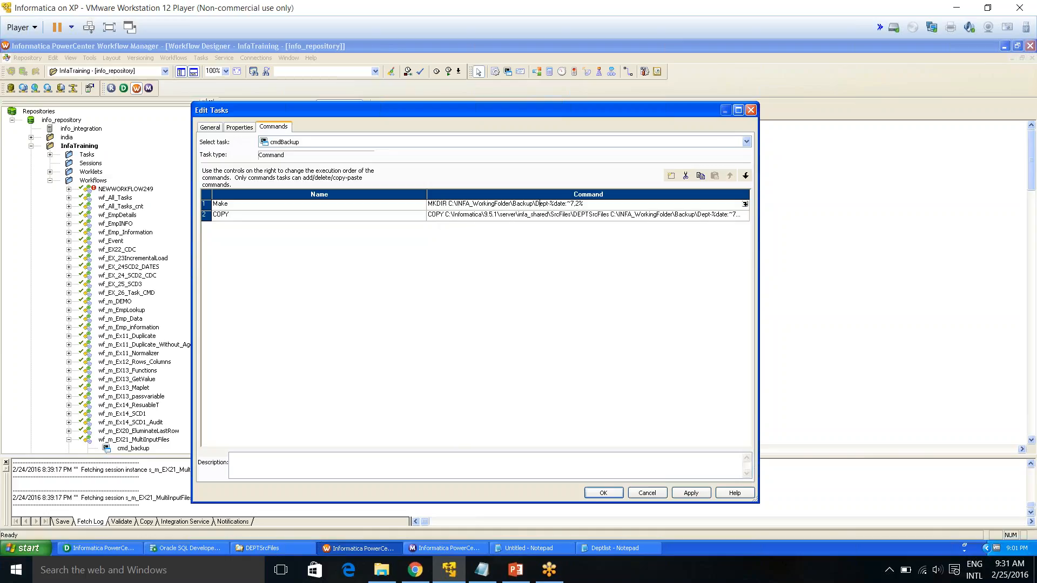
left_click(744, 204)
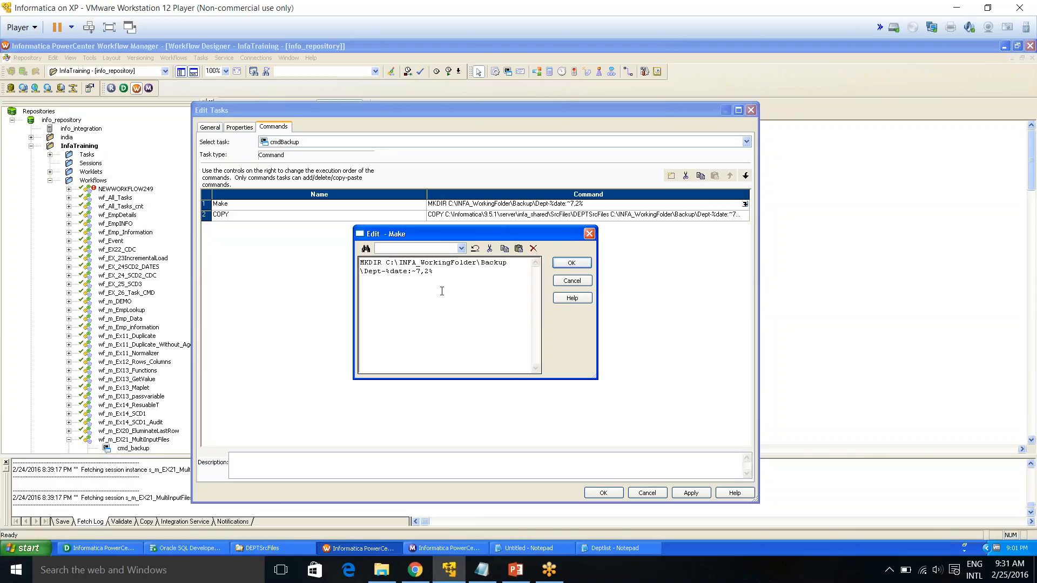
left_click_drag(384, 263, 350, 260)
left_click_drag(385, 263, 513, 262)
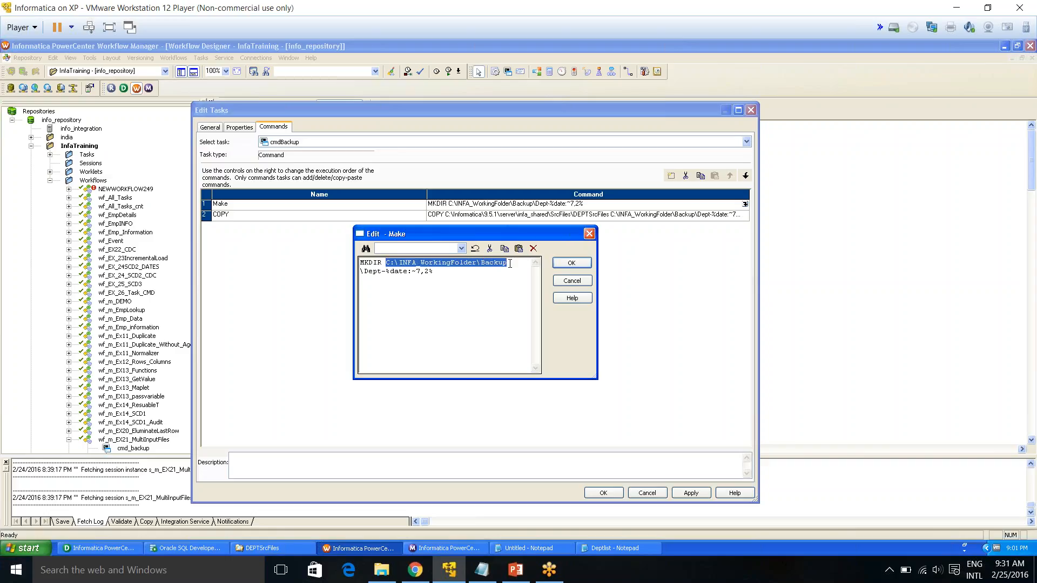
left_click(458, 275)
mouse_move(421, 271)
left_mouse_down()
mouse_move(359, 272)
mouse_move(440, 277)
left_mouse_up()
left_click(416, 272)
key("Left")
left_click_drag(393, 271, 409, 272)
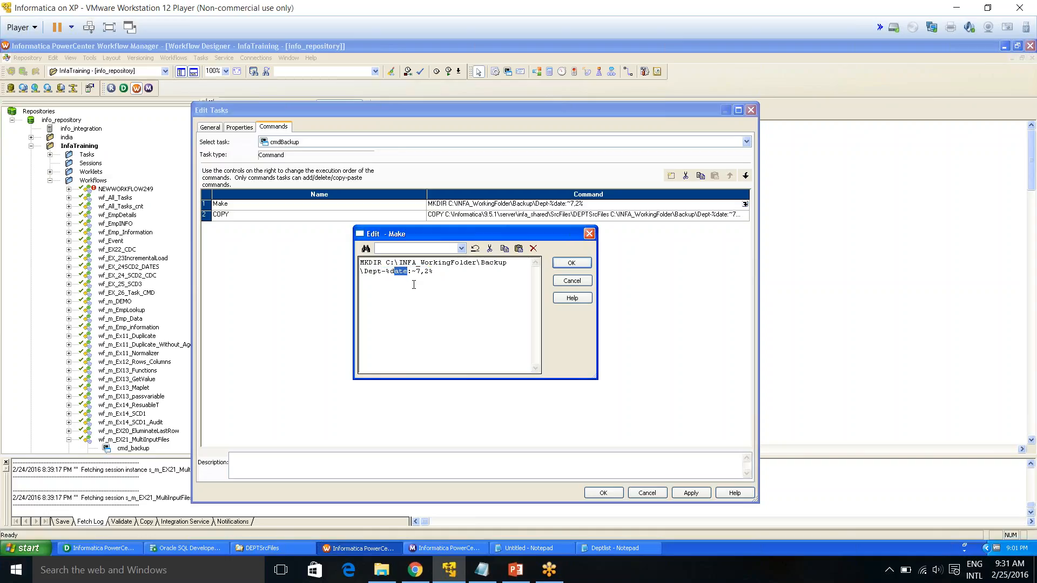
left_click_drag(415, 271, 435, 266)
Open a command prompt and echo the %date% variable
left_click(21, 548)
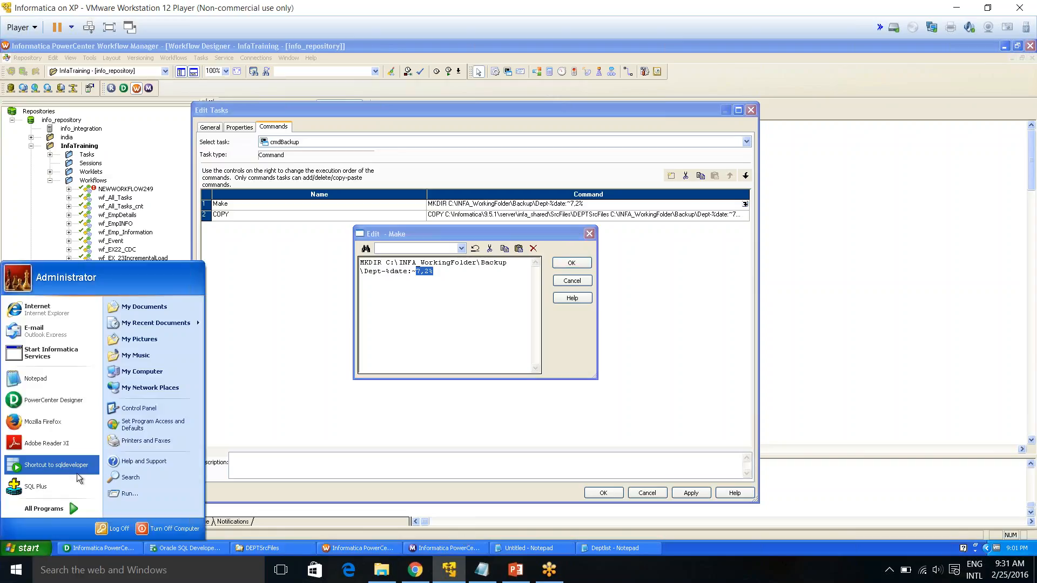
left_click(136, 493)
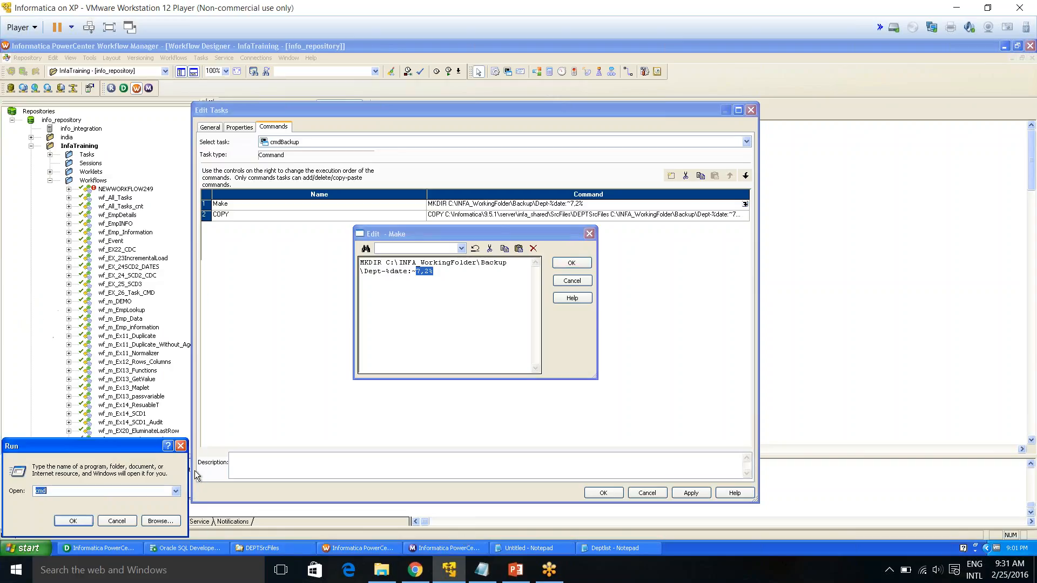
key("Return")
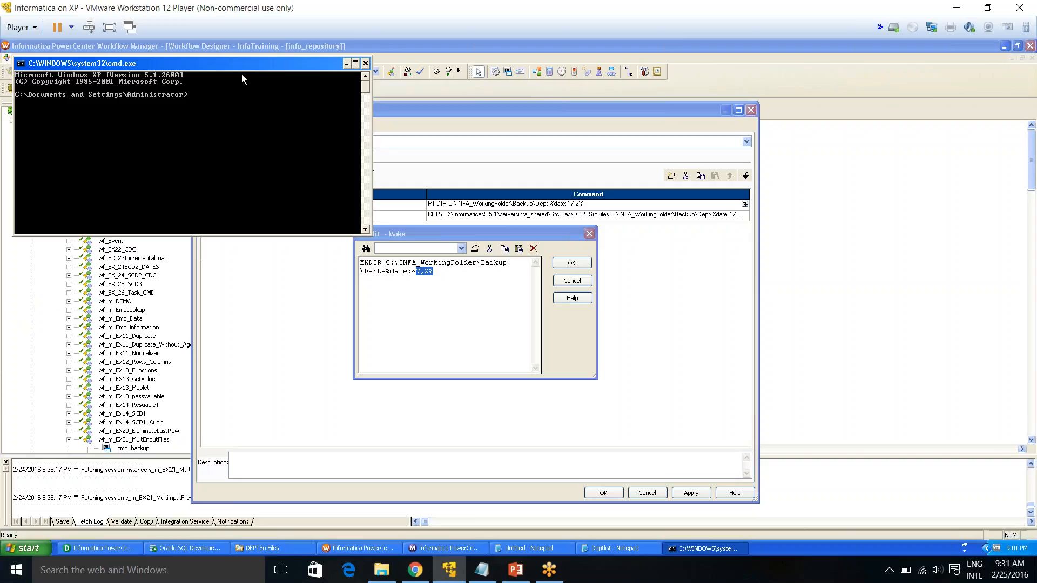
left_click_drag(246, 65, 580, 355)
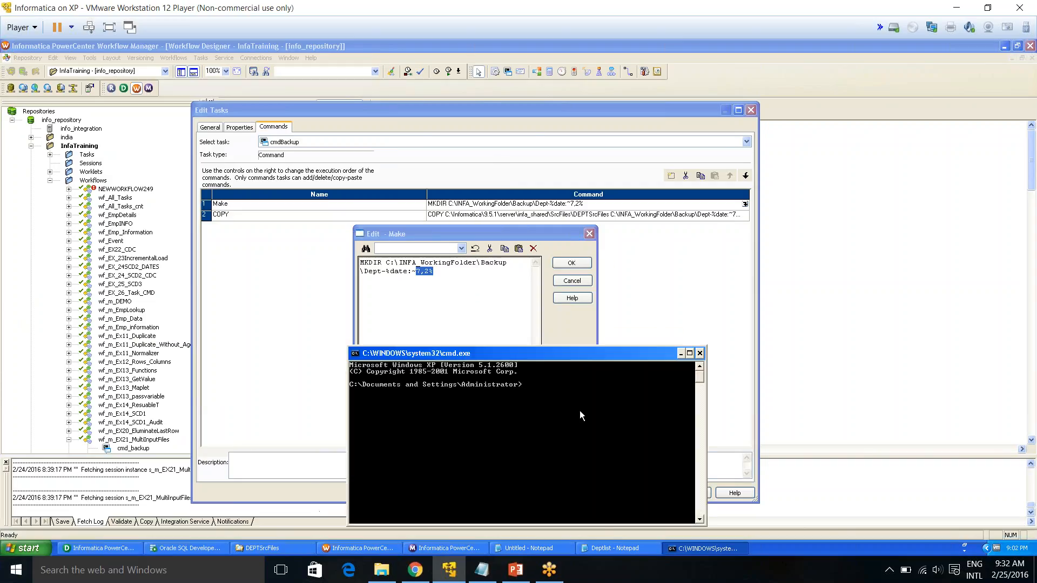
type("echo %date%")
key("Return")
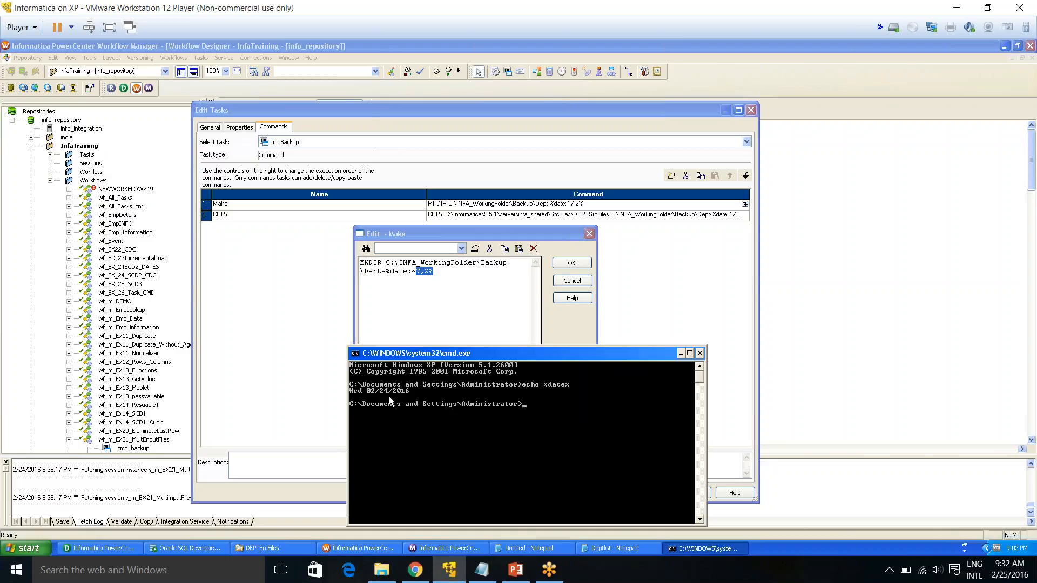
Test the %date:~7,2% substring expression, with and without the Dept- prefix, in the command prompt
key("Up")
key("Right")
key("Right")
type(":~7,2")
key("Return")
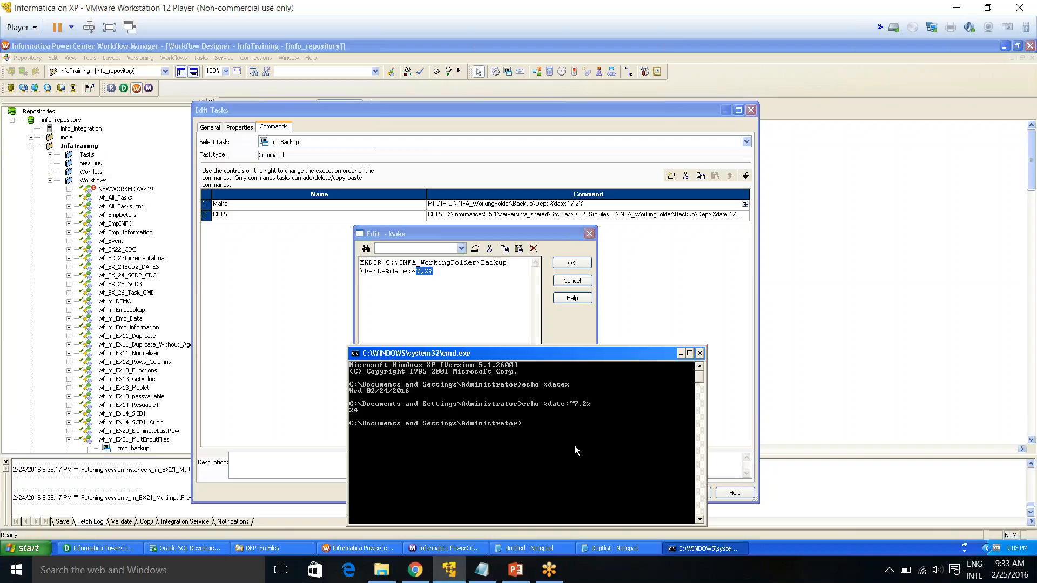
key("Up")
key("Return")
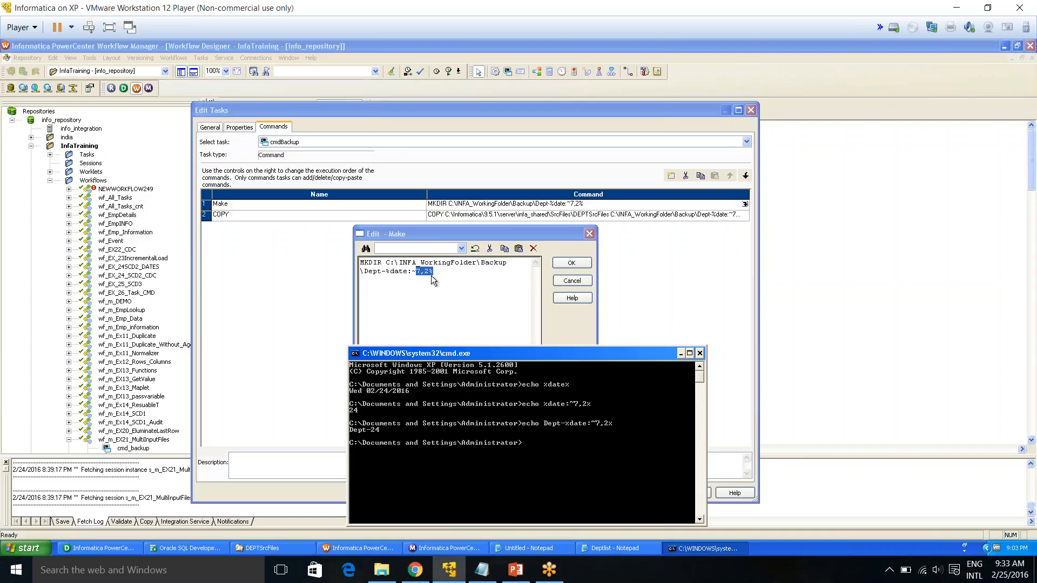
Close the Make command editor, open the COPY command and copy its text into Notepad to examine the paths
left_click(662, 303)
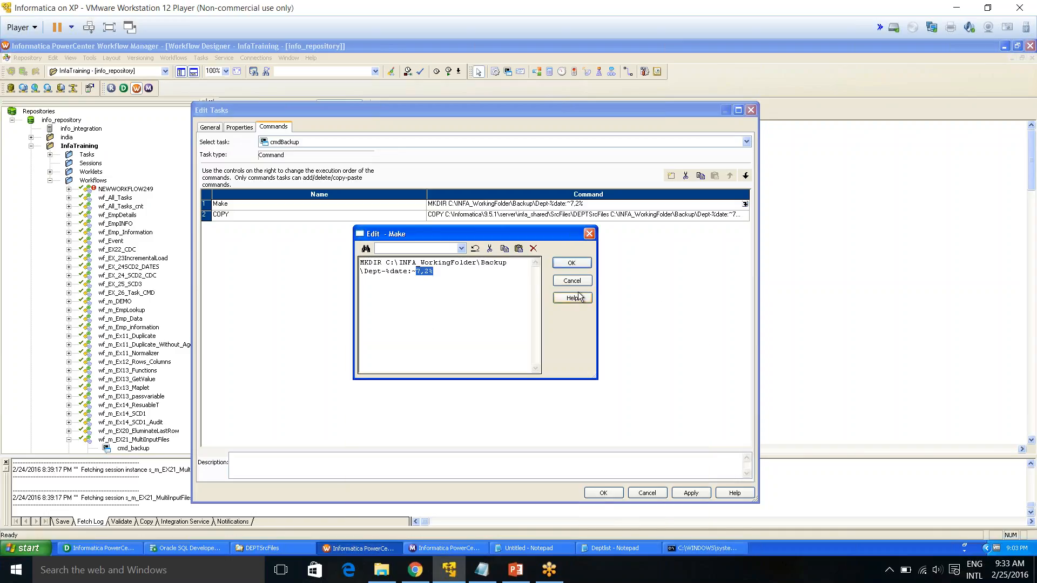
left_click(573, 282)
left_click(611, 219)
left_click(745, 215)
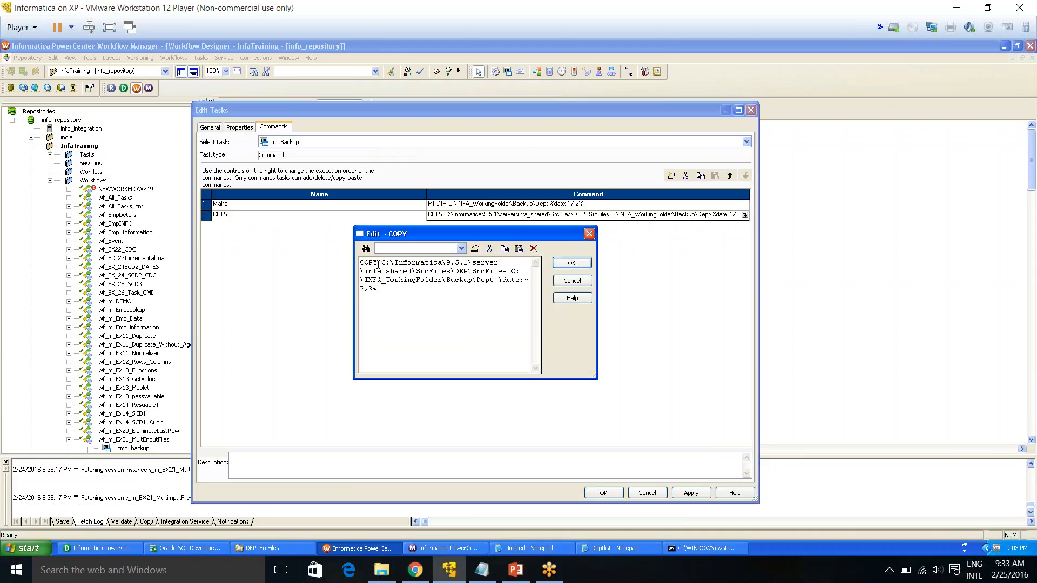
left_click_drag(388, 291, 350, 263)
key("ctrl+c")
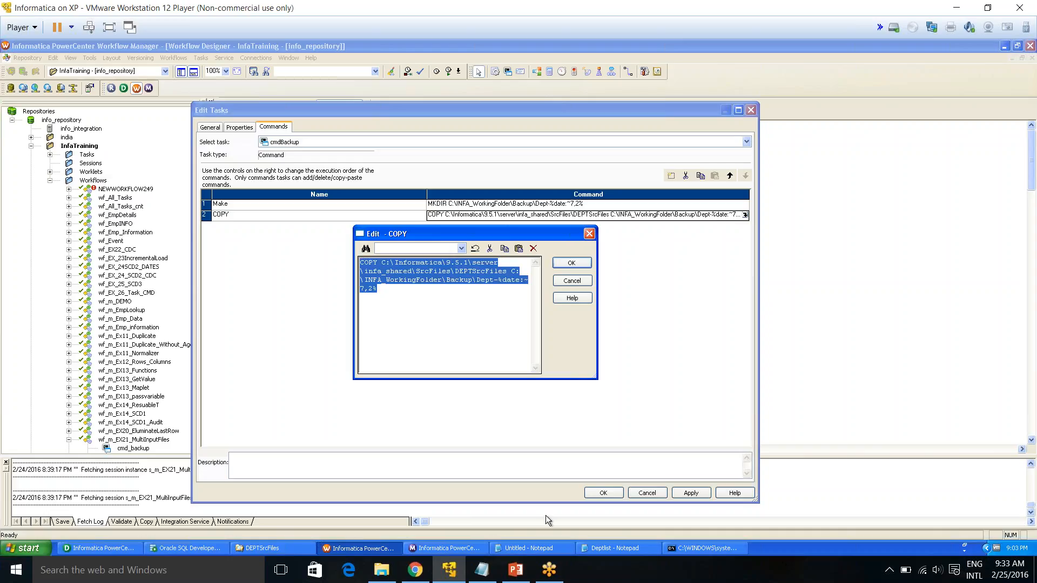
left_click(529, 549)
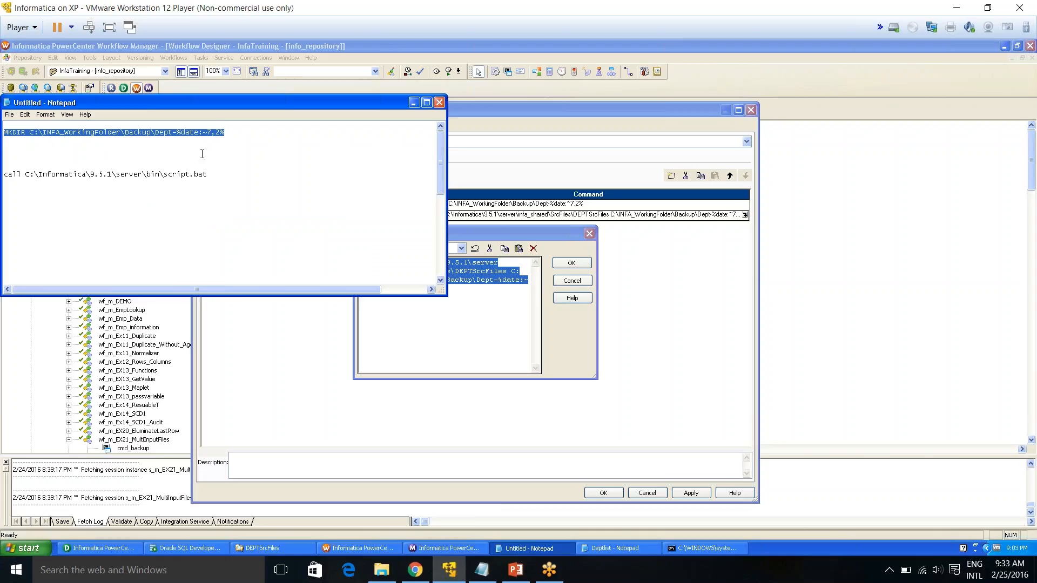
left_click_drag(219, 102, 482, 229)
left_click(460, 354)
key("ctrl+v")
scroll(460, 354, "down", 2)
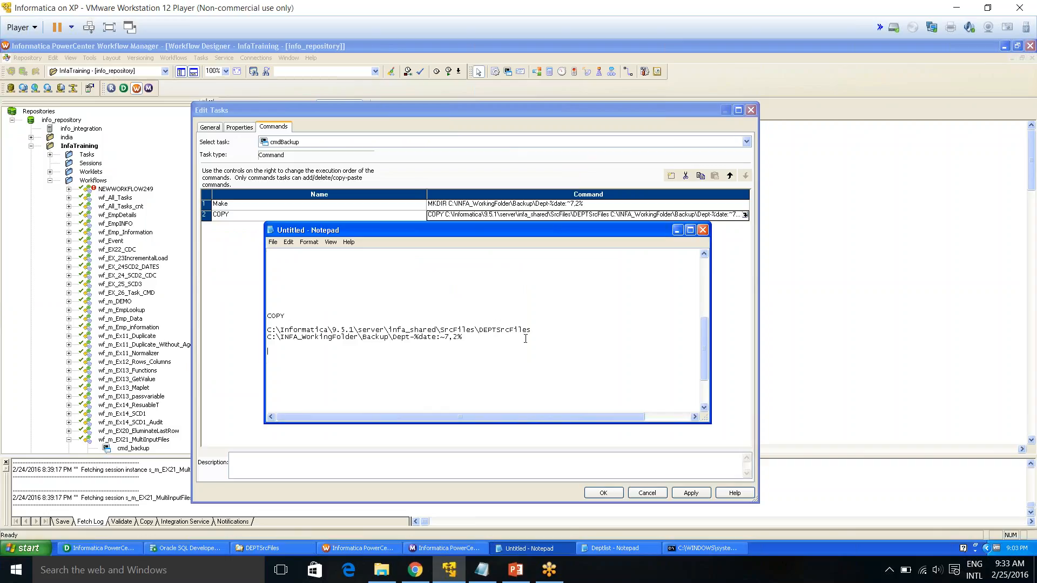
left_click_drag(527, 327, 249, 329)
left_click(440, 354)
left_click_drag(465, 338, 265, 338)
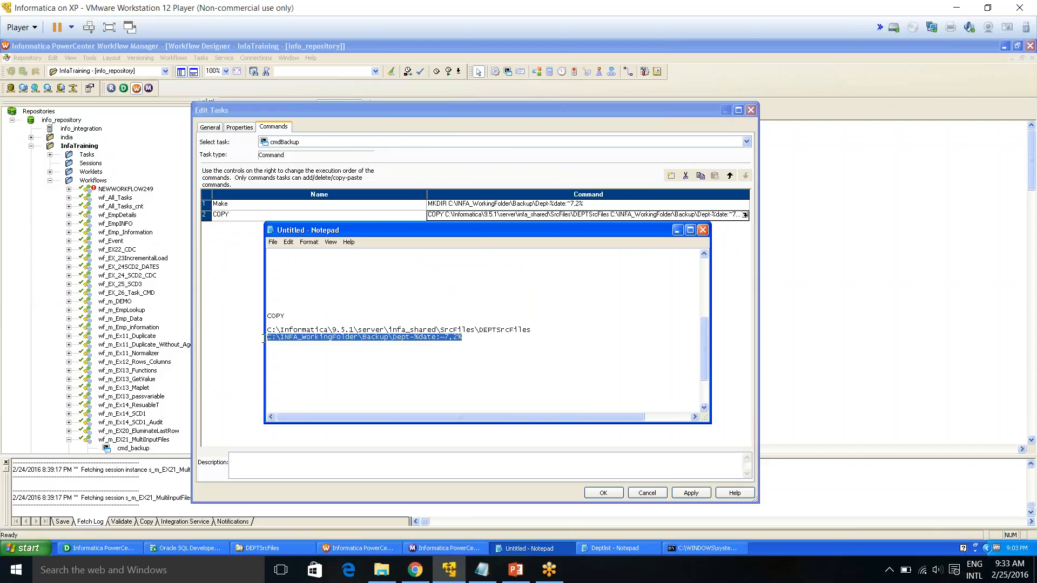
left_click(463, 358)
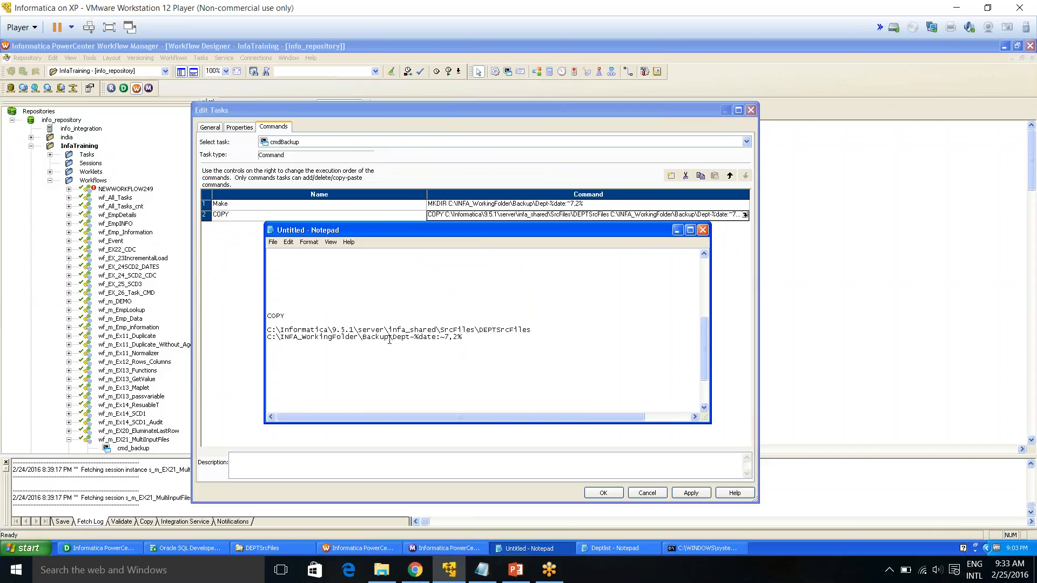
left_click_drag(393, 338, 263, 315)
left_click(480, 341)
key("ctrl+c")
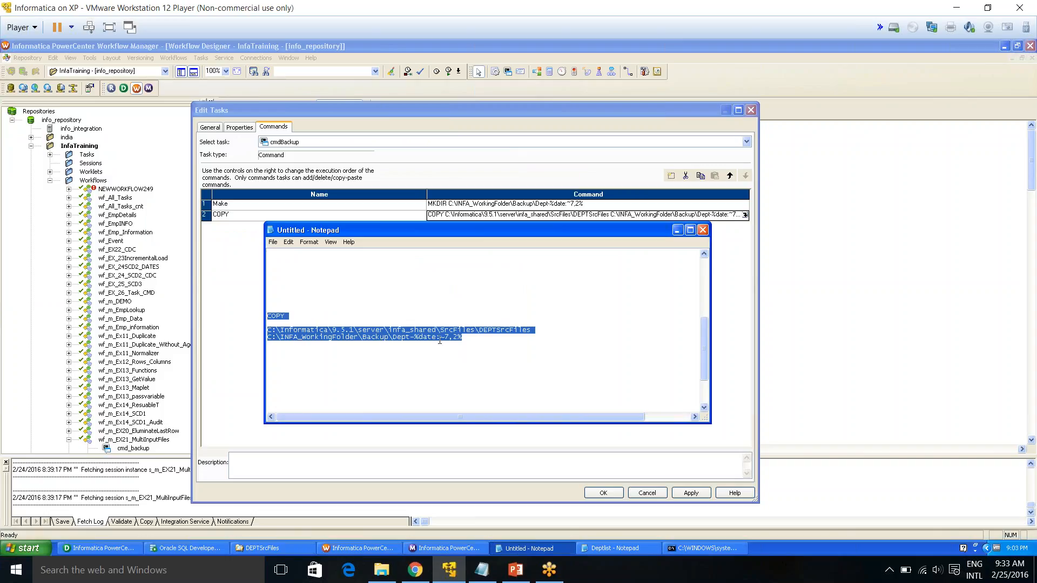
left_click(703, 230)
Close the COPY command editor and apply and confirm the cmdBackup task's command changes
left_click(522, 327)
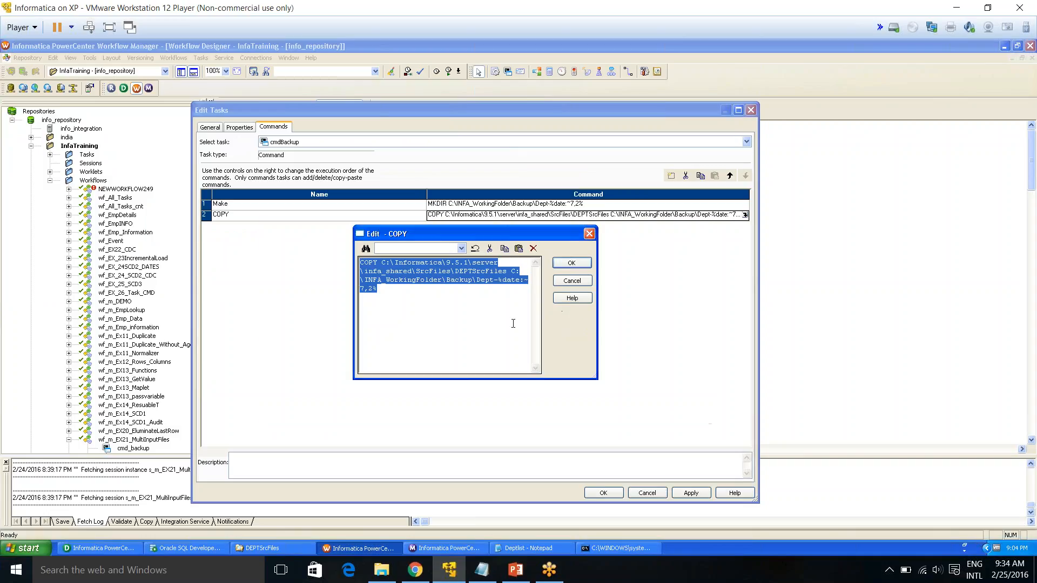
left_click(571, 281)
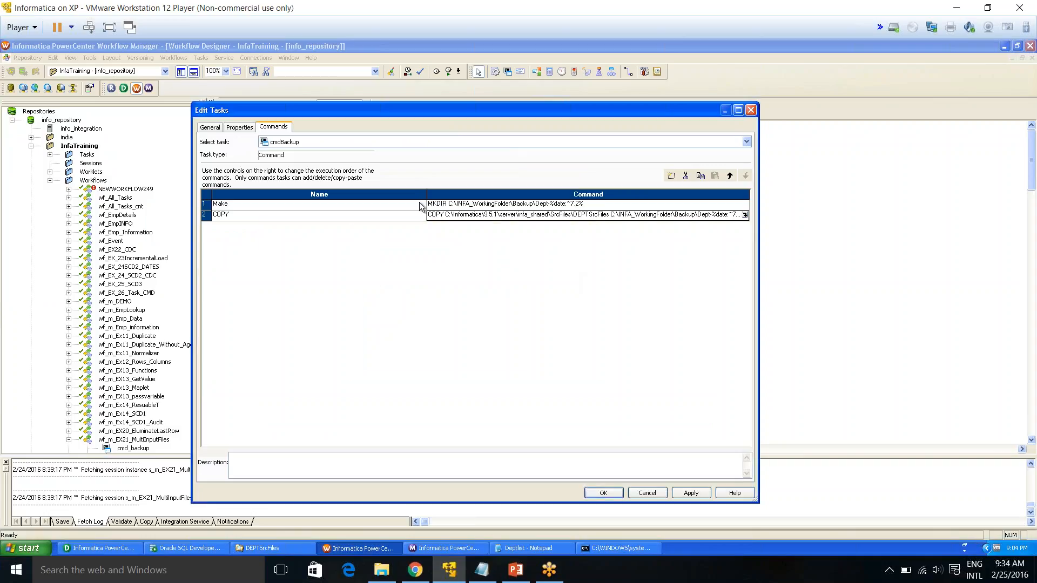
left_click(692, 493)
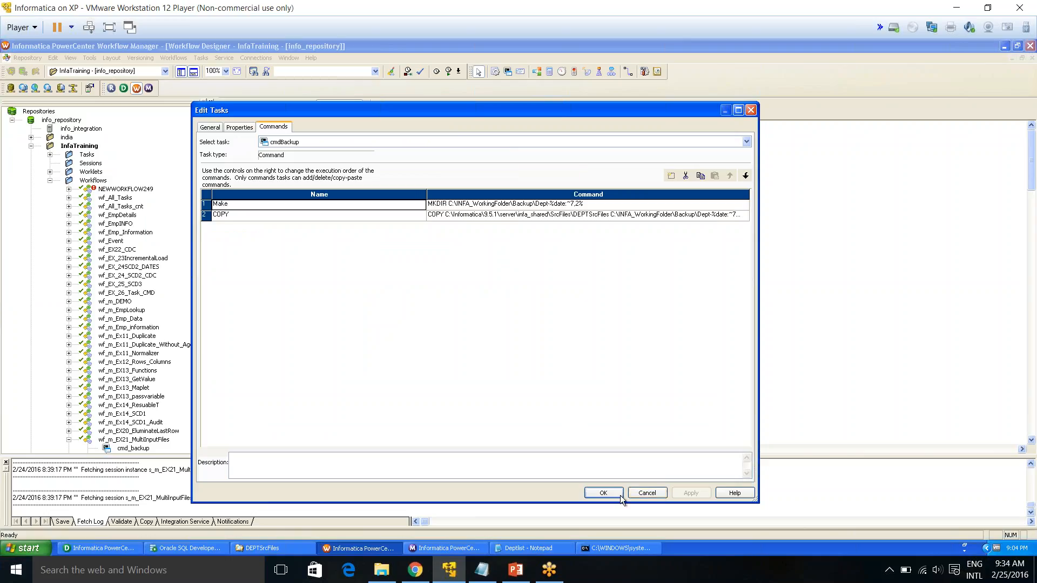
left_click(603, 494)
right_click(433, 229)
left_click(384, 245)
Browse to the INFA_WorkingFolder Backup folder in Explorer to check its contents
left_click(253, 549)
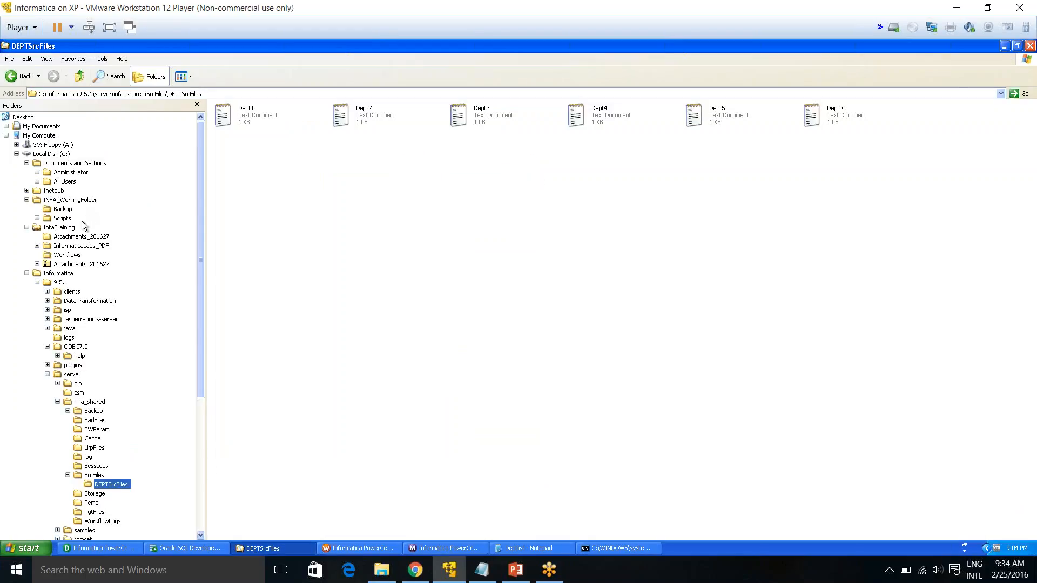
left_click(71, 200)
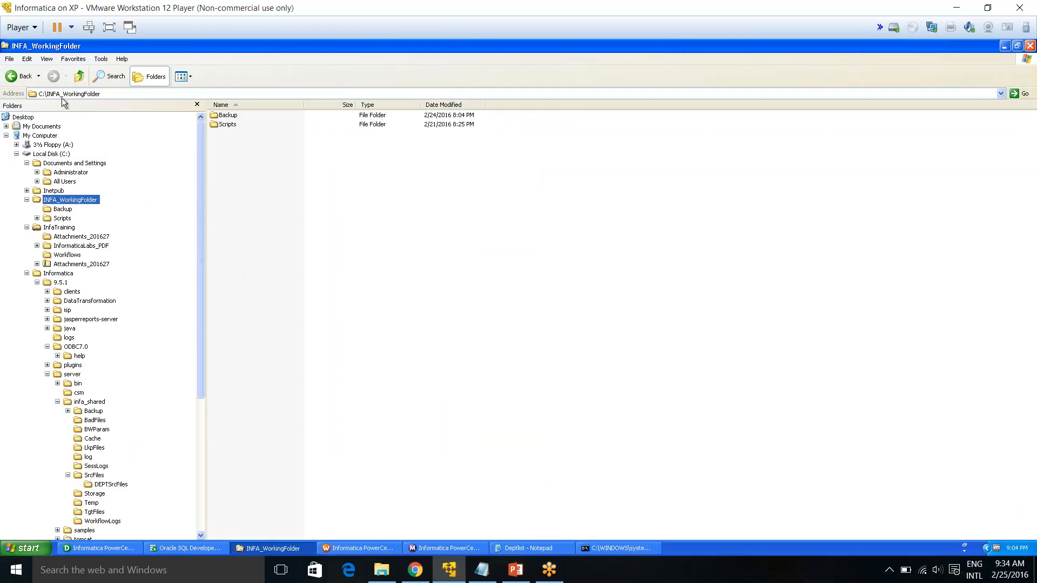
left_click(63, 209)
left_click(121, 93)
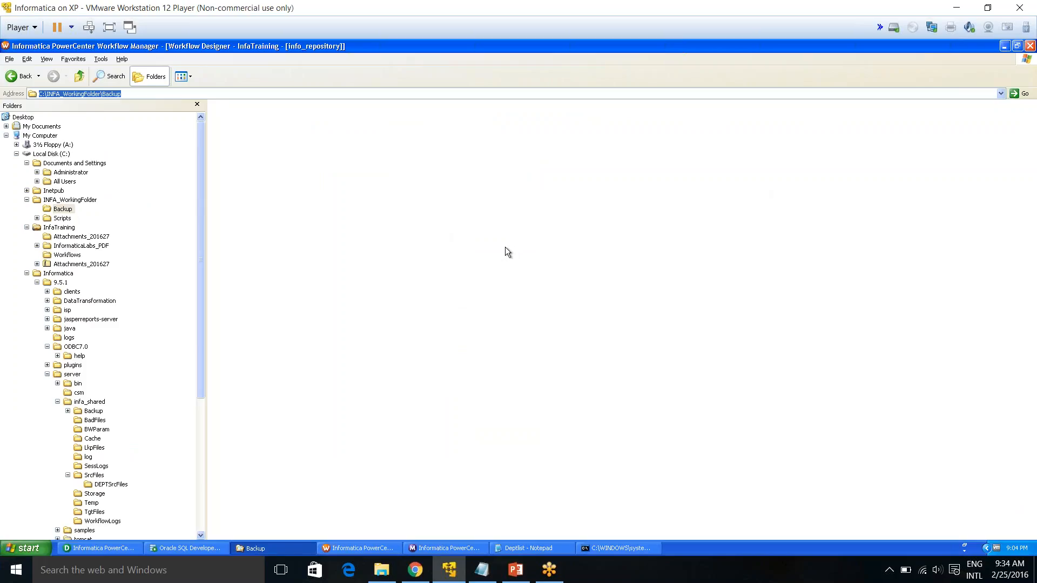
Start the wf_m_EX22_MultiInputFiles_BKFiles workflow from the workflow canvas
key("alt+Tab")
right_click(374, 252)
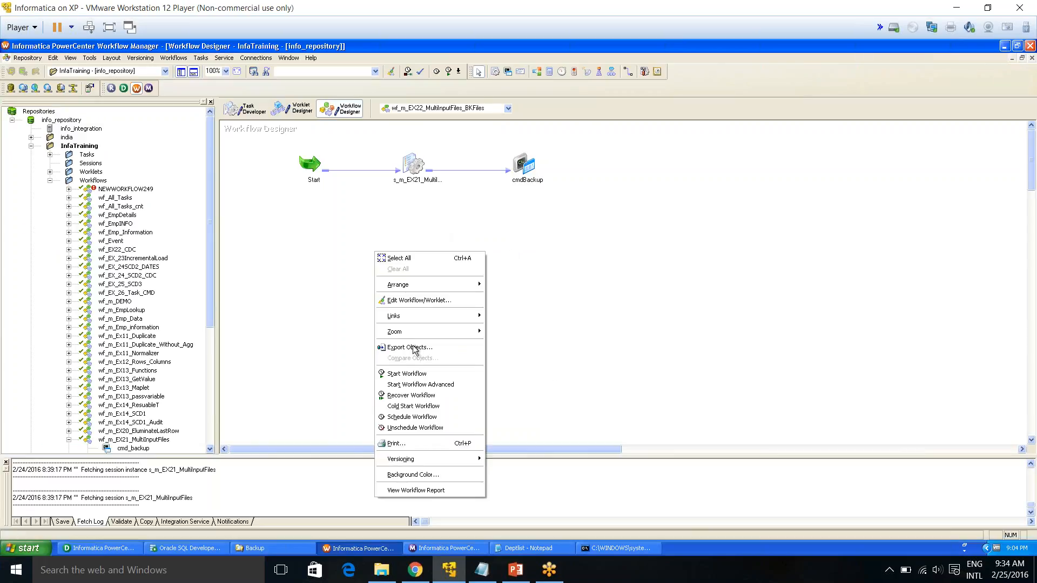
left_click(415, 373)
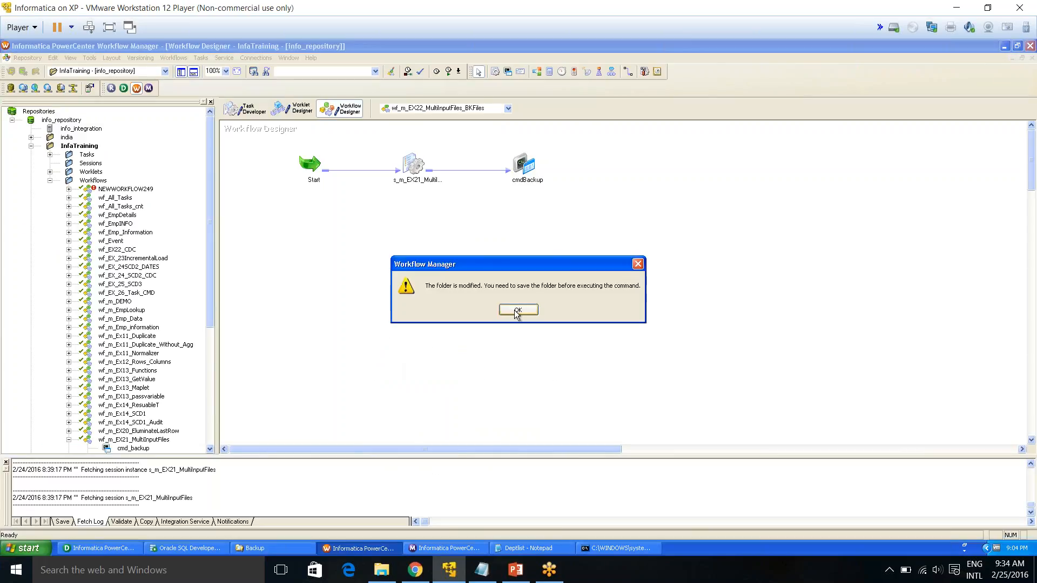
left_click(517, 310)
right_click(342, 275)
left_click(378, 397)
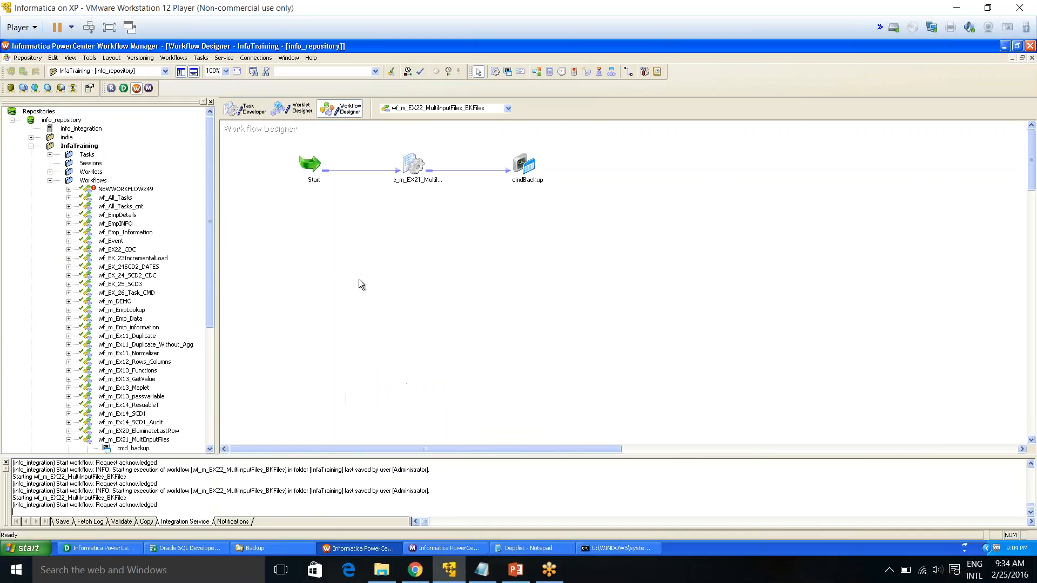
Check the latest workflow run and its session, Start and cmdBackup task statuses in the Workflow Monitor
left_click(431, 550)
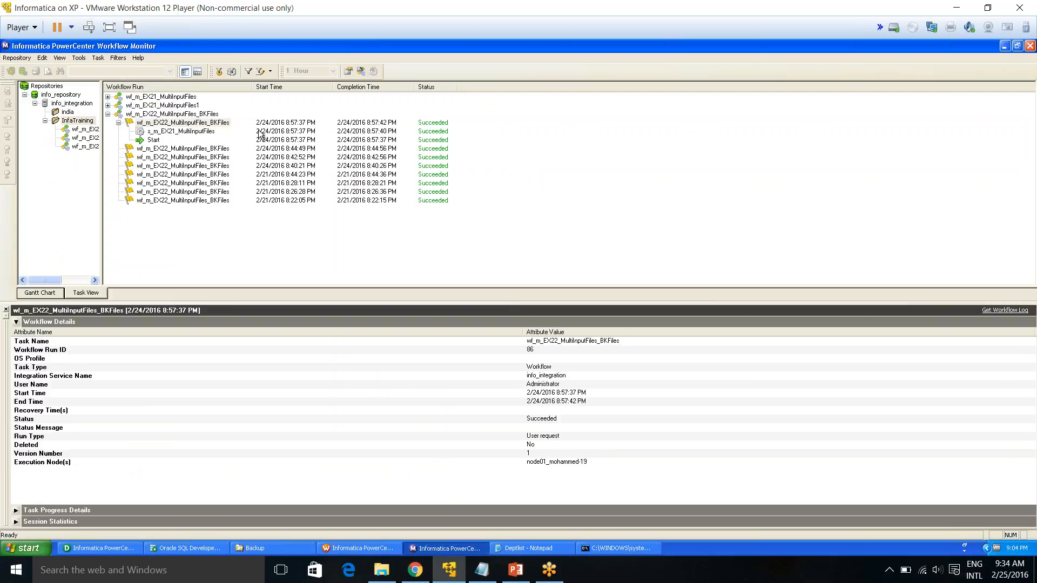
right_click(70, 119)
left_click(82, 134)
right_click(76, 120)
left_click(85, 123)
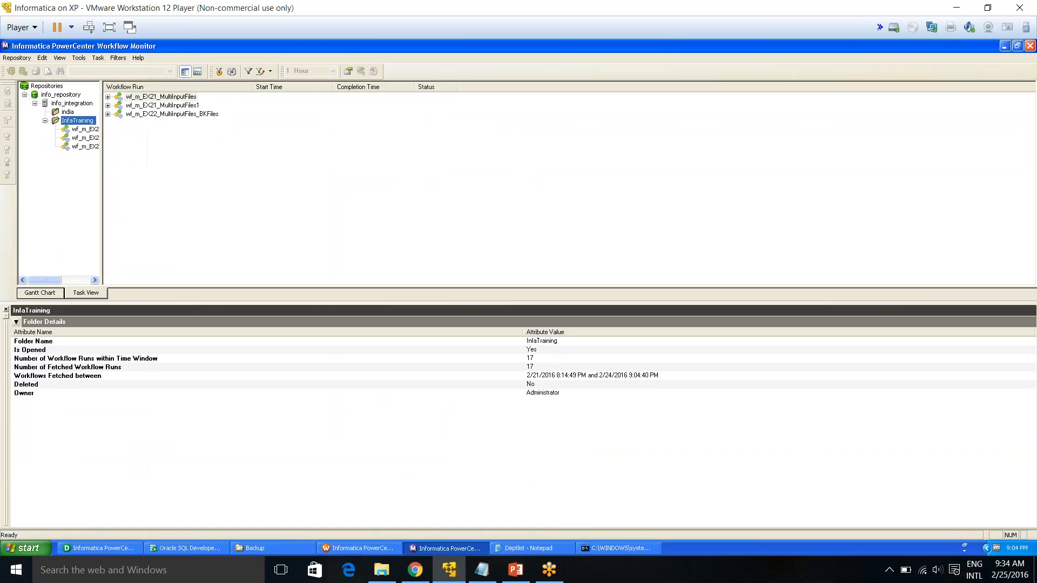
left_click(108, 114)
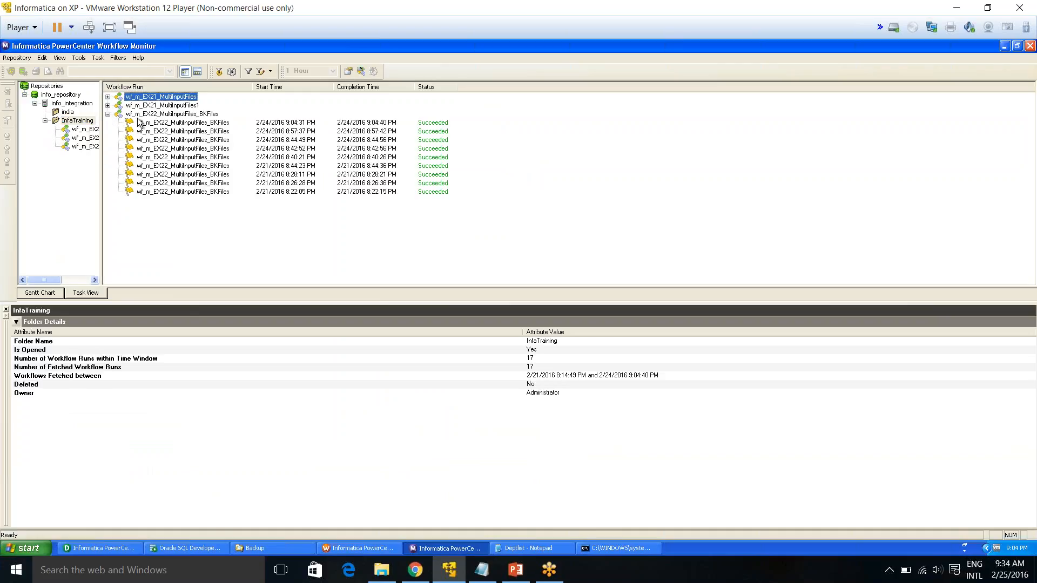
double_click(147, 122)
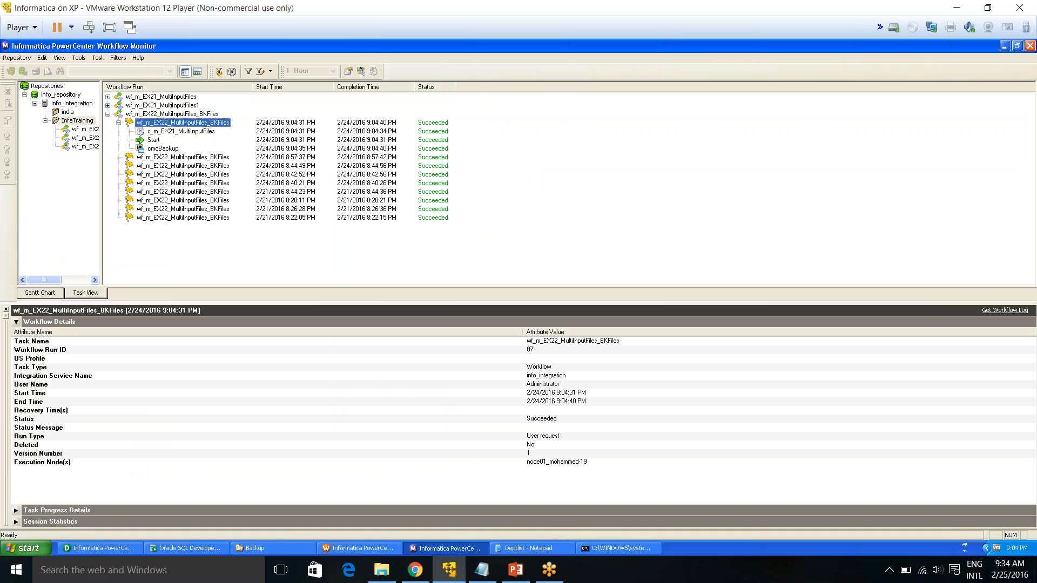
left_click(162, 149)
left_click(161, 132)
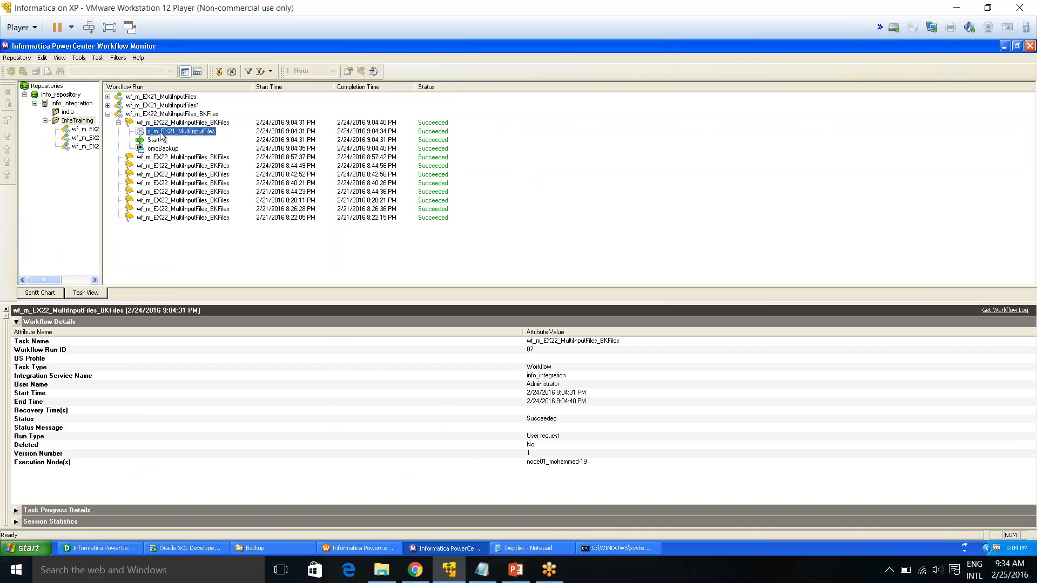
left_click(159, 140)
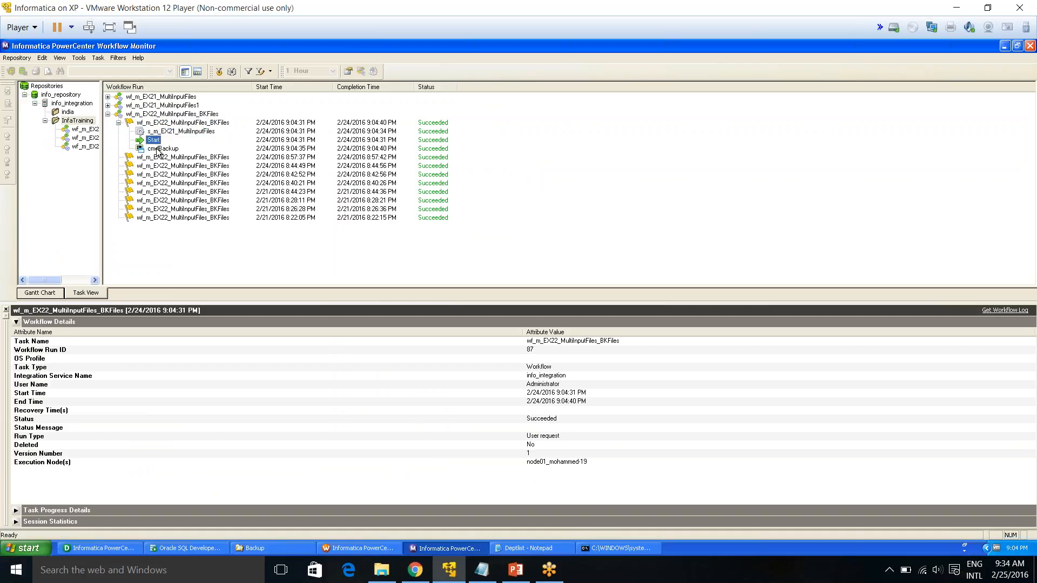
left_click(157, 149)
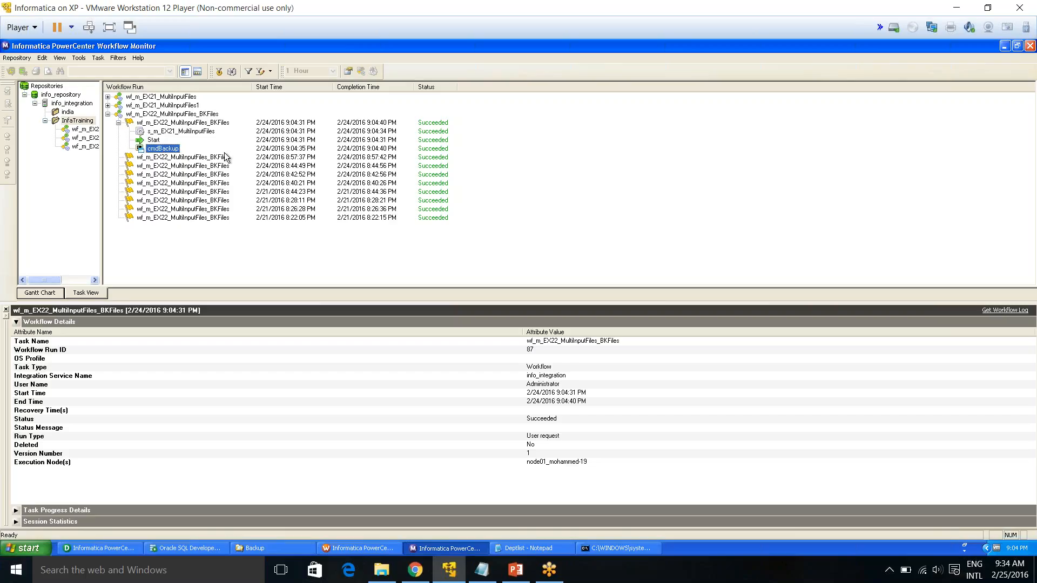
Open the Dept-24 folder in the Backup directory and examine the copied department files
left_click(296, 549)
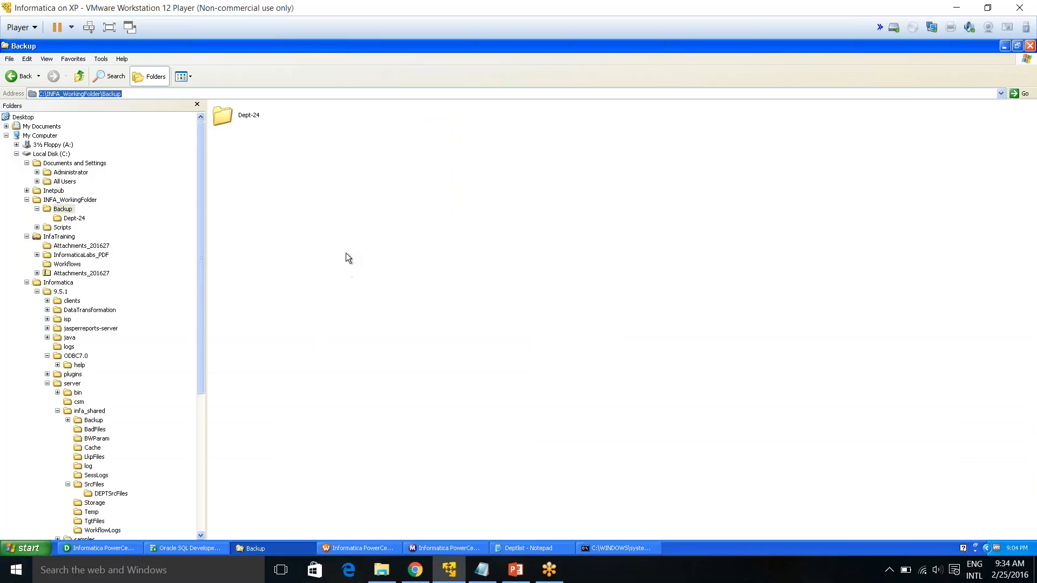
left_click(346, 258)
left_click(249, 123)
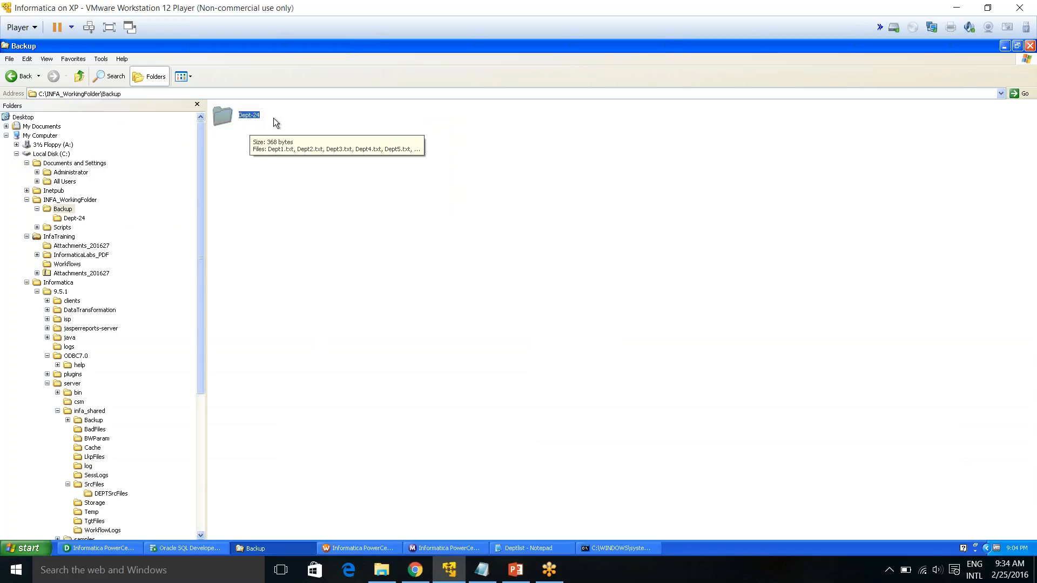
double_click(250, 114)
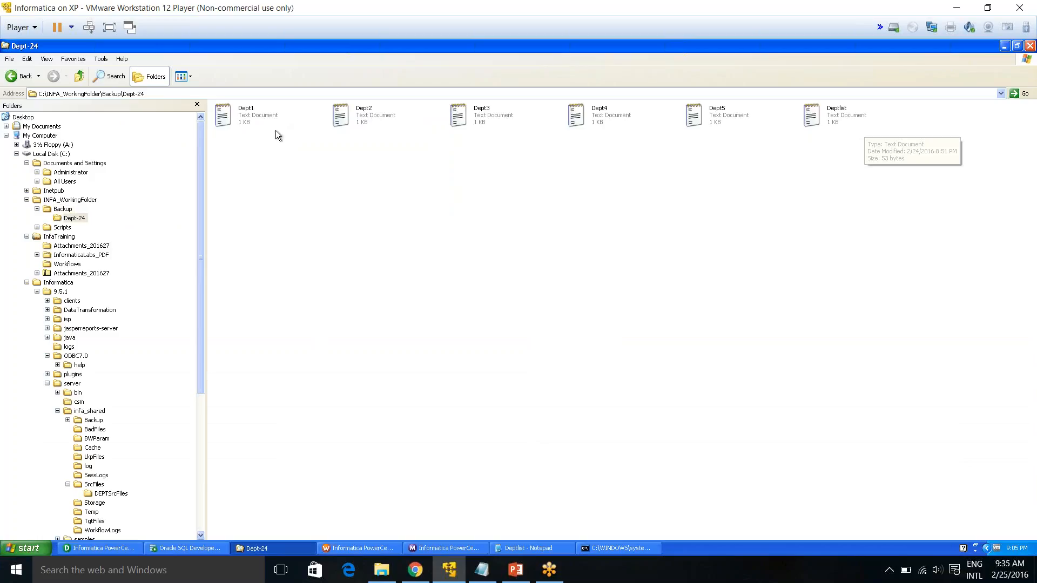
left_click(244, 120)
left_click(391, 117)
left_click(483, 118)
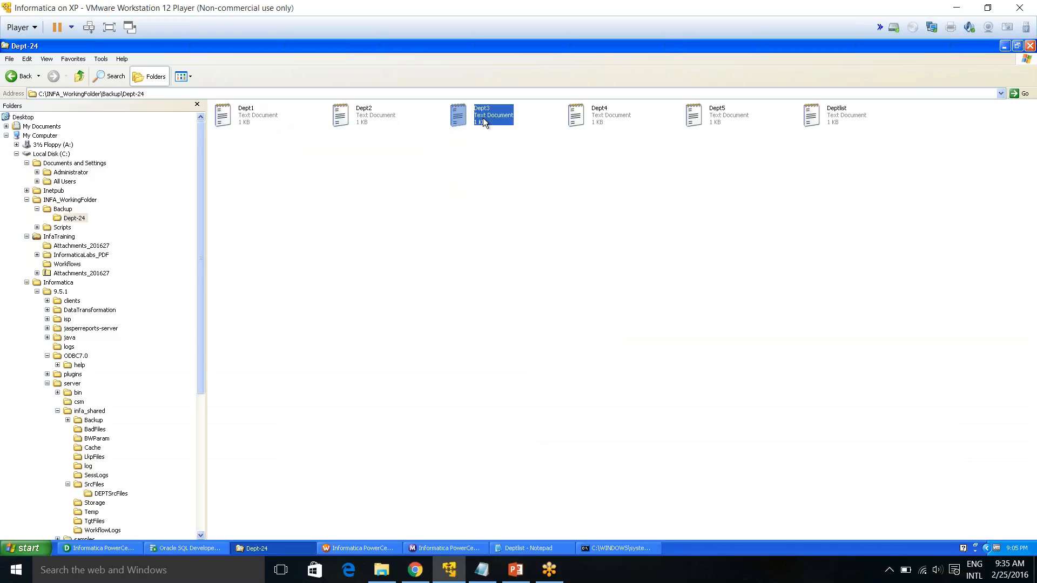
Review the Dept4 and Dept5 backup files, then inspect the cmdBackup task's properties and commands without changing them
left_click(591, 116)
left_click(713, 118)
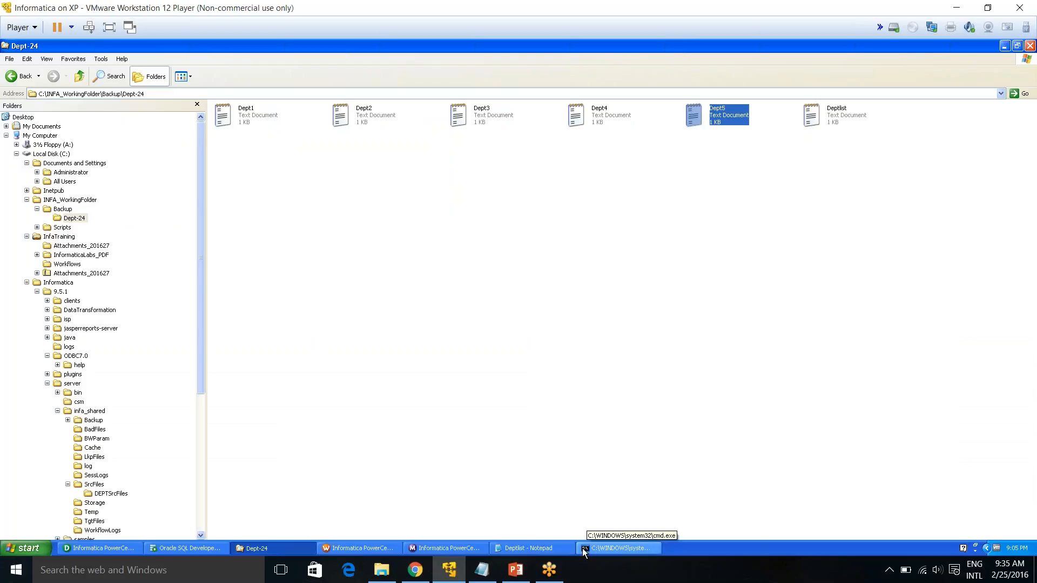
left_click(354, 549)
left_click(531, 169)
double_click(531, 169)
left_click(239, 127)
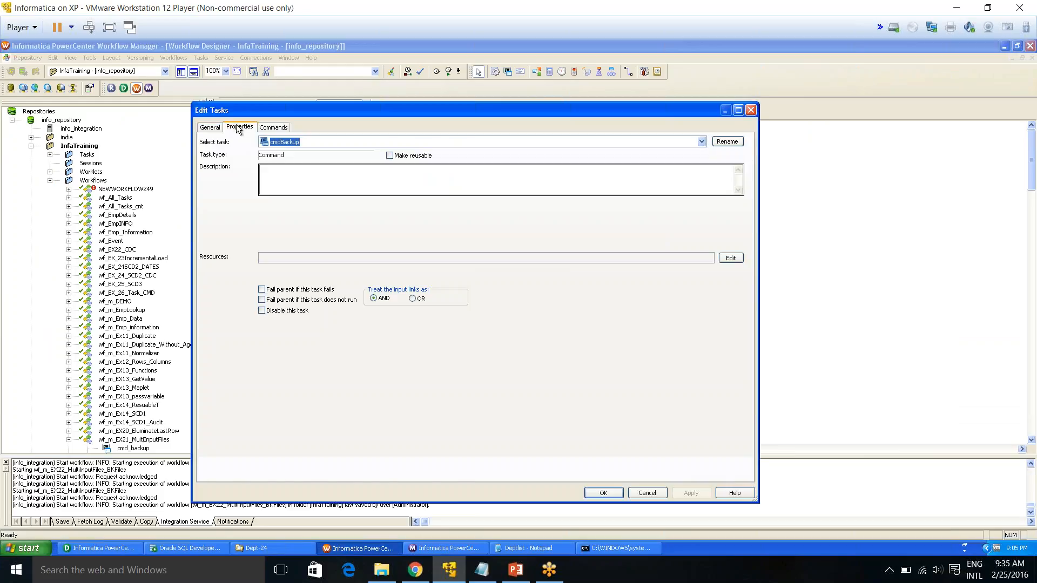
left_click(274, 127)
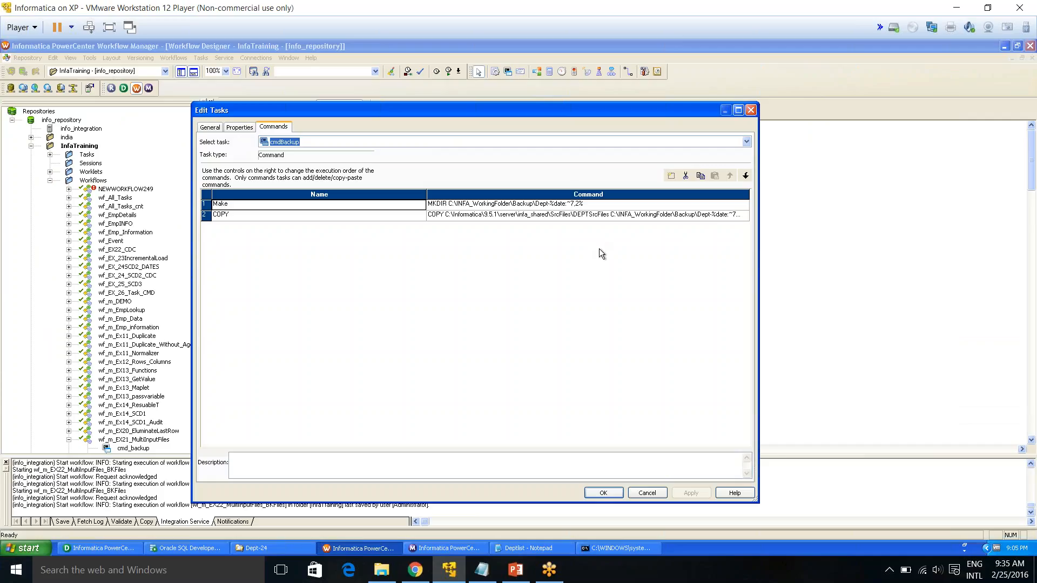
left_click(641, 494)
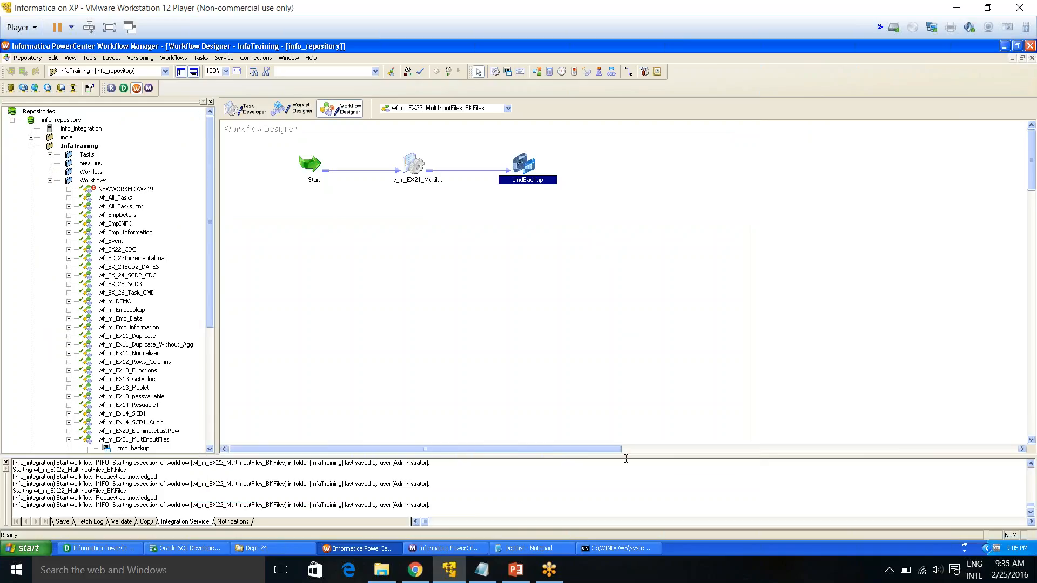
Switch to the wf_m_EX22_MultiInputFiles_V1 workflow and open its cmdBackup task's commands
left_click(469, 109)
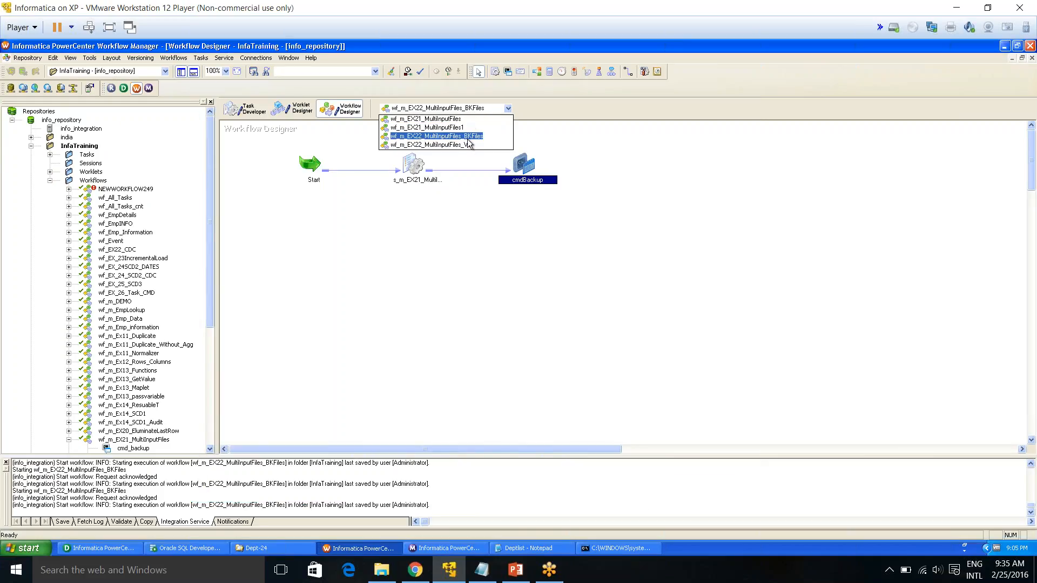
left_click(469, 146)
double_click(523, 172)
left_click(274, 127)
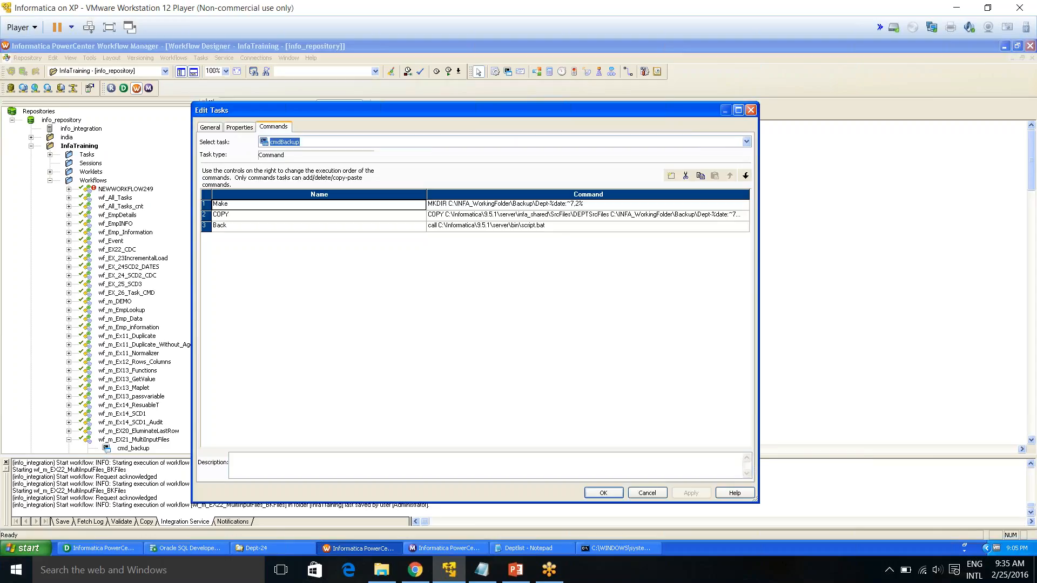
left_click(493, 225)
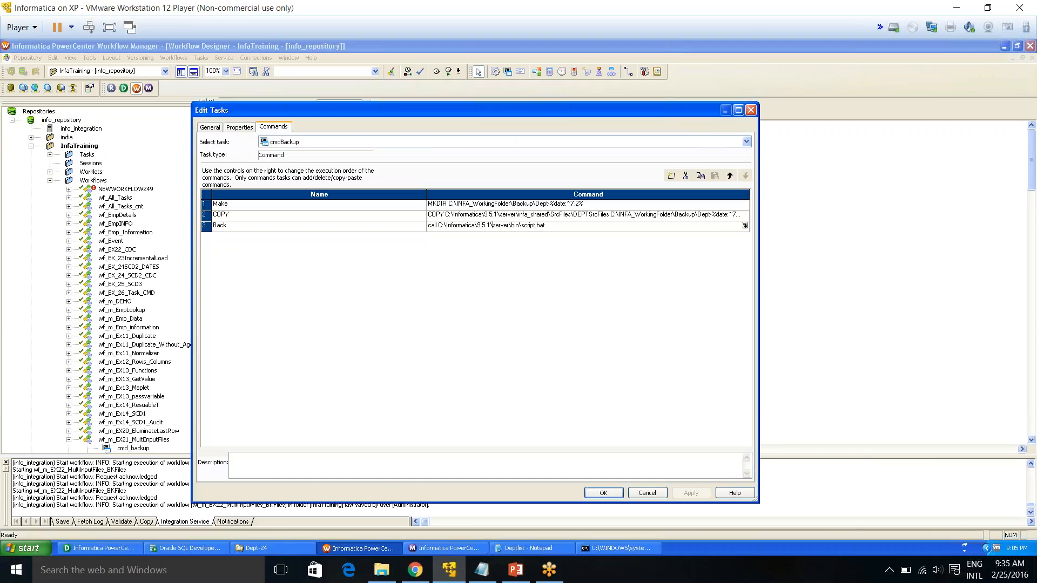
Delete the Make and COPY commands from the cmdBackup task
left_click(288, 203)
left_click(690, 175)
left_click(690, 175)
Inspect the Back command's full call to the script.bat batch file
left_click(539, 205)
left_click(745, 204)
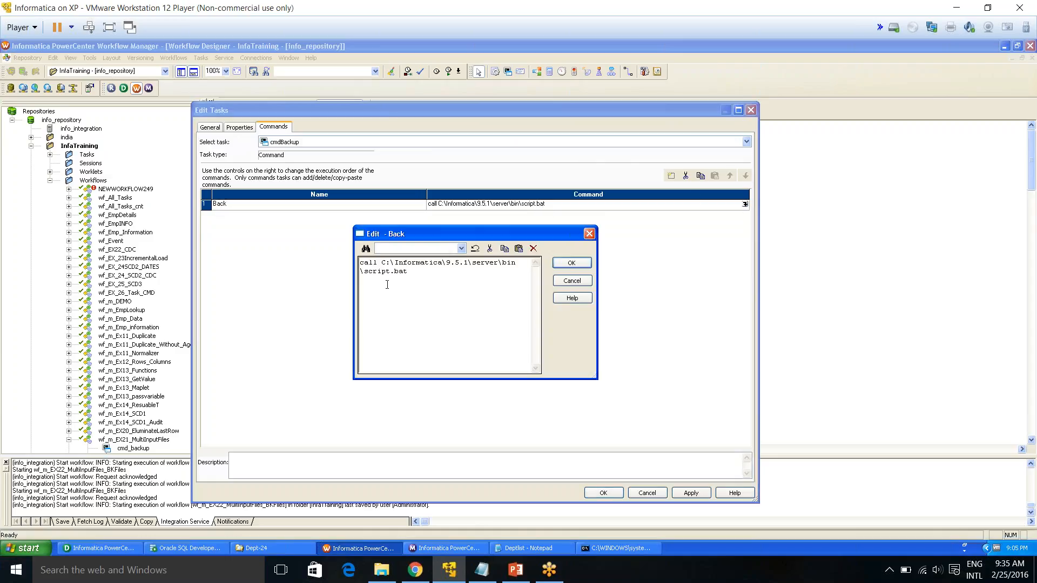
left_click_drag(389, 271, 411, 271)
left_click(574, 281)
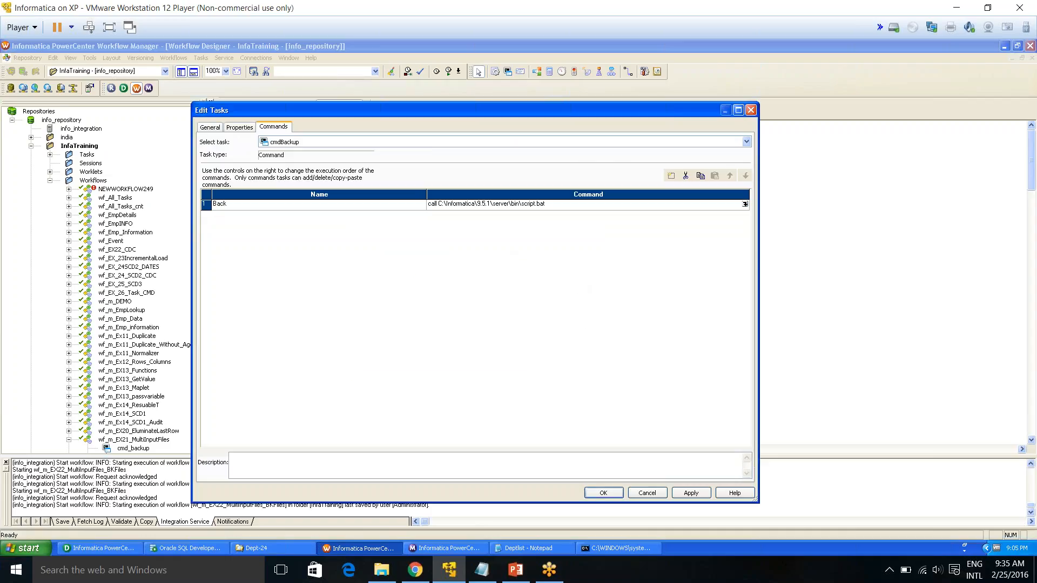
left_click_drag(522, 203, 545, 203)
Open the script1 batch file from the INFA_WorkingFolder Scripts folder in Notepad
left_click(246, 549)
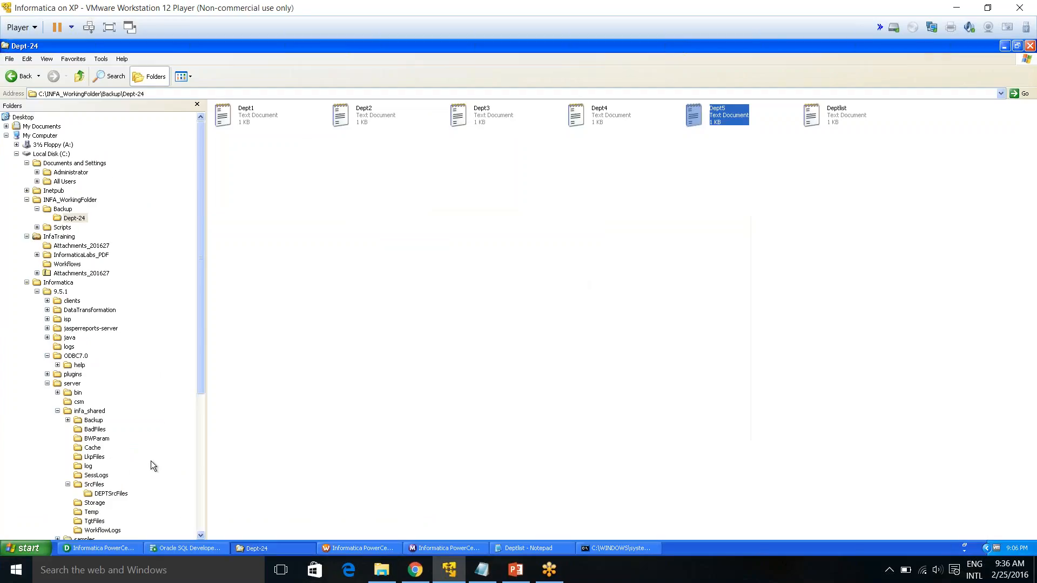
left_click(63, 209)
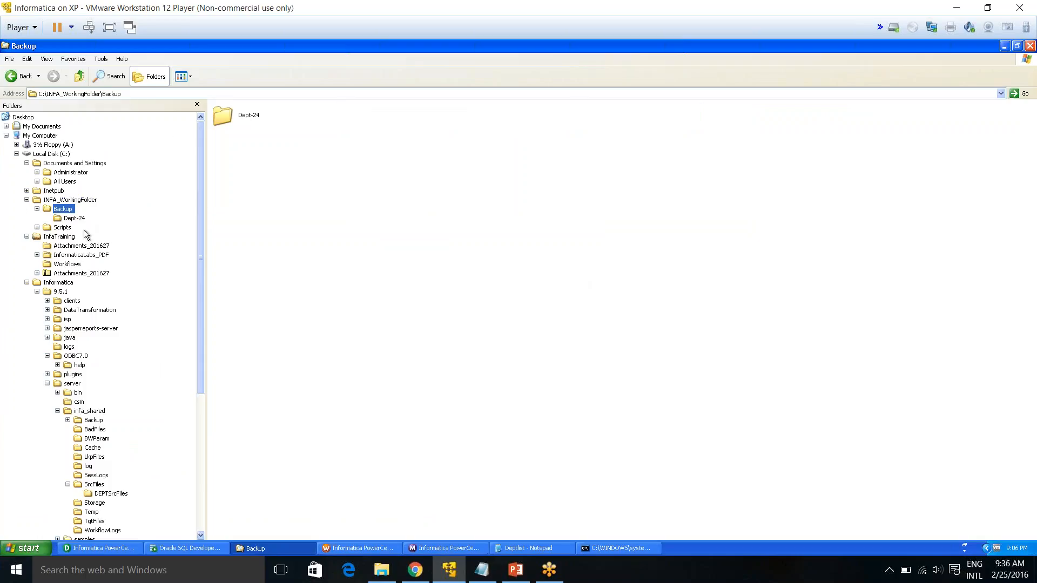
left_click(62, 227)
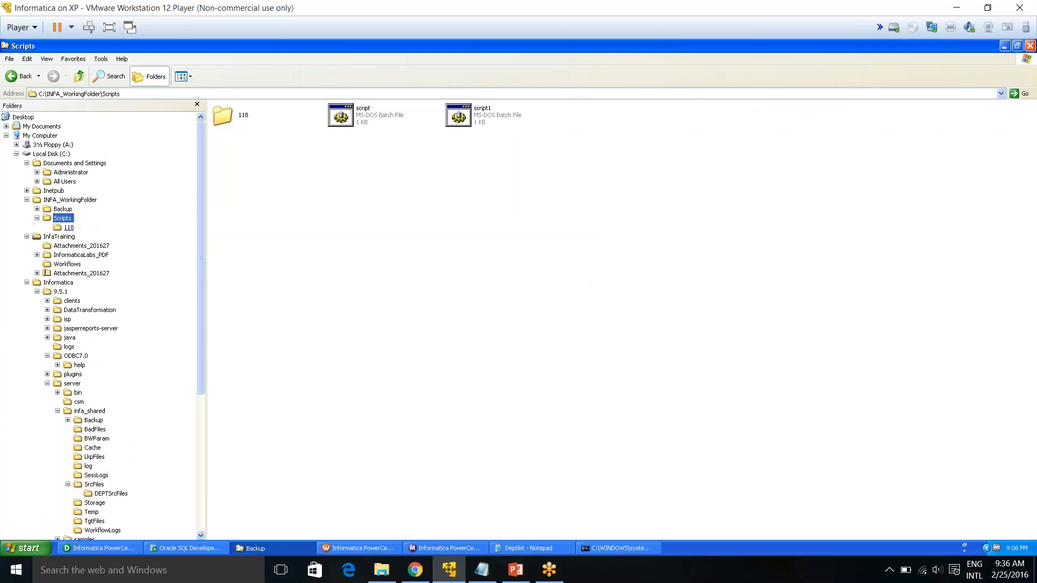
right_click(486, 120)
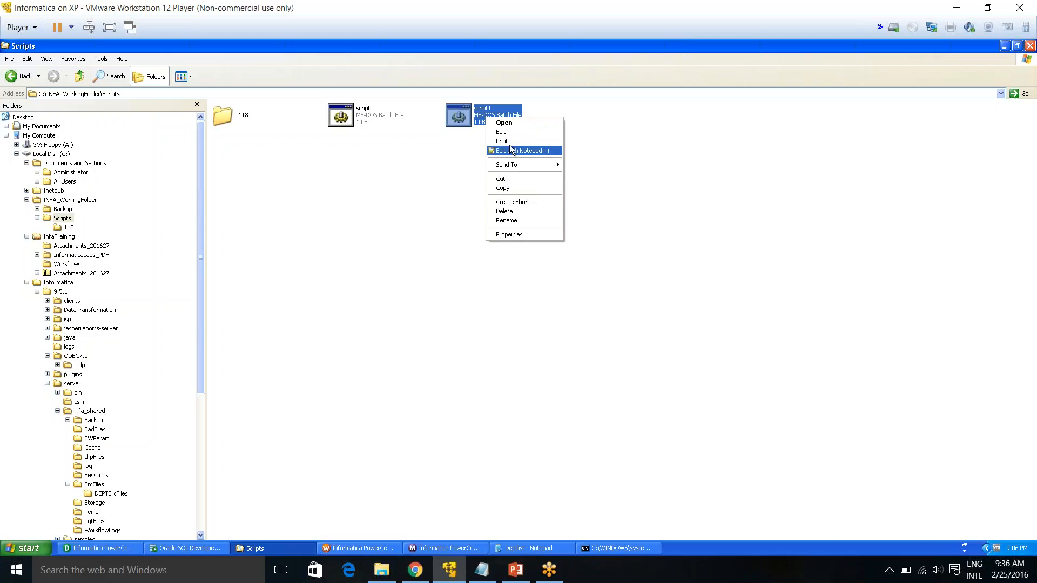
left_click(510, 123)
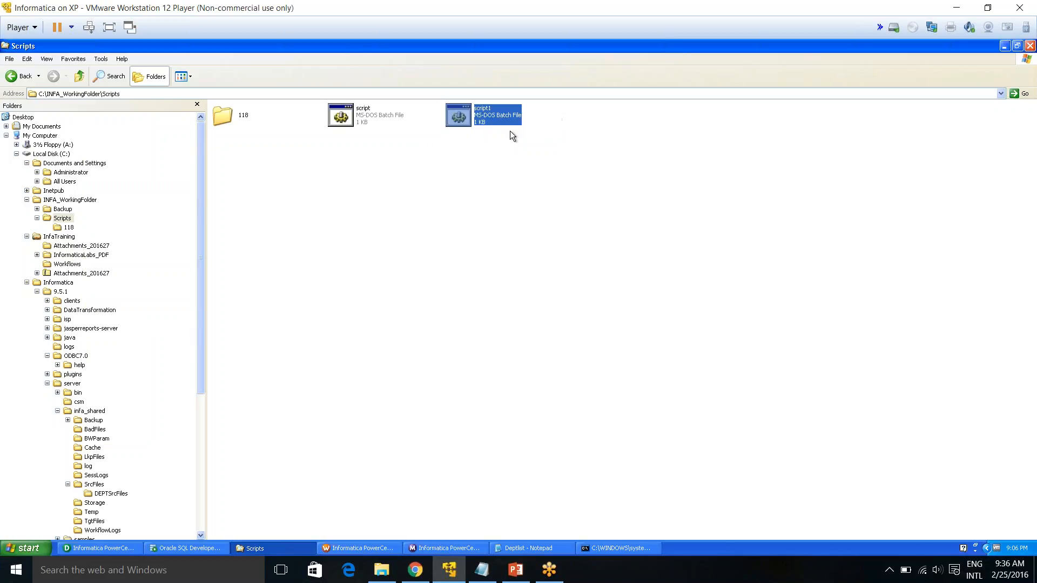
right_click(498, 118)
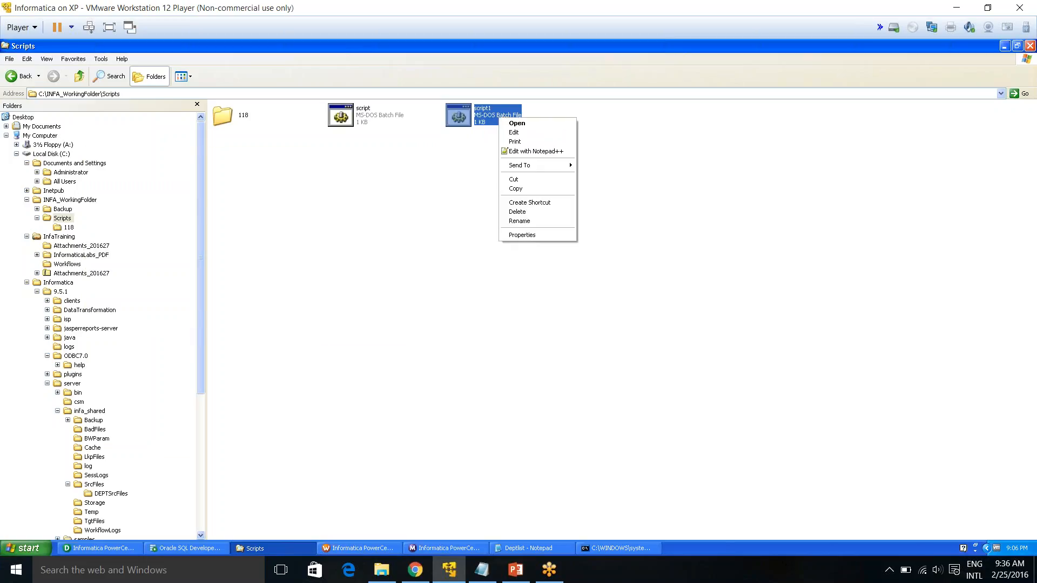
left_click(515, 133)
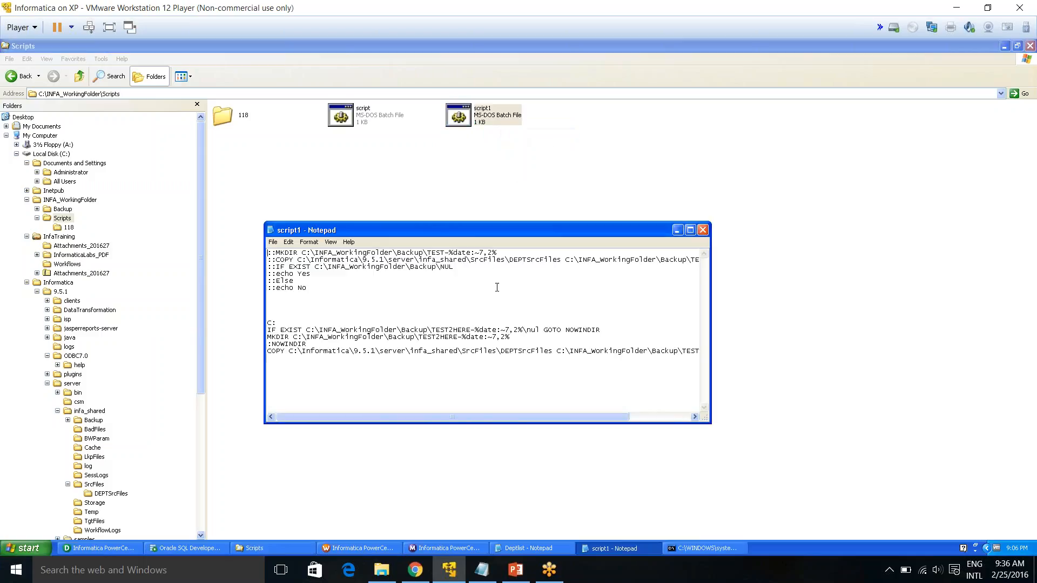
Examine the script1 commands that check for, create and fill the dated backup folder
left_click_drag(305, 288, 269, 252)
left_click(312, 333)
left_click_drag(277, 327, 606, 332)
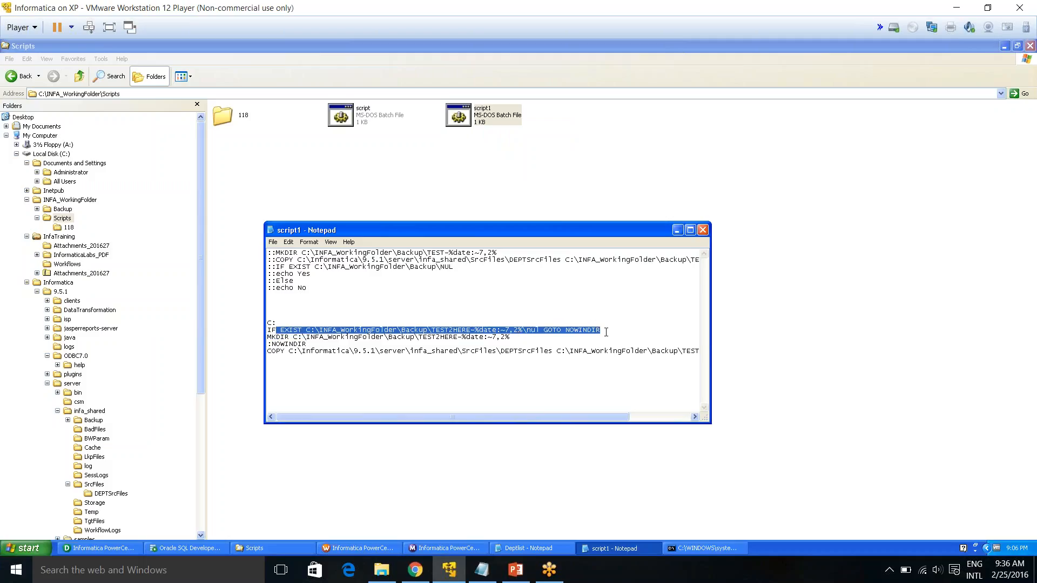
left_click(362, 329)
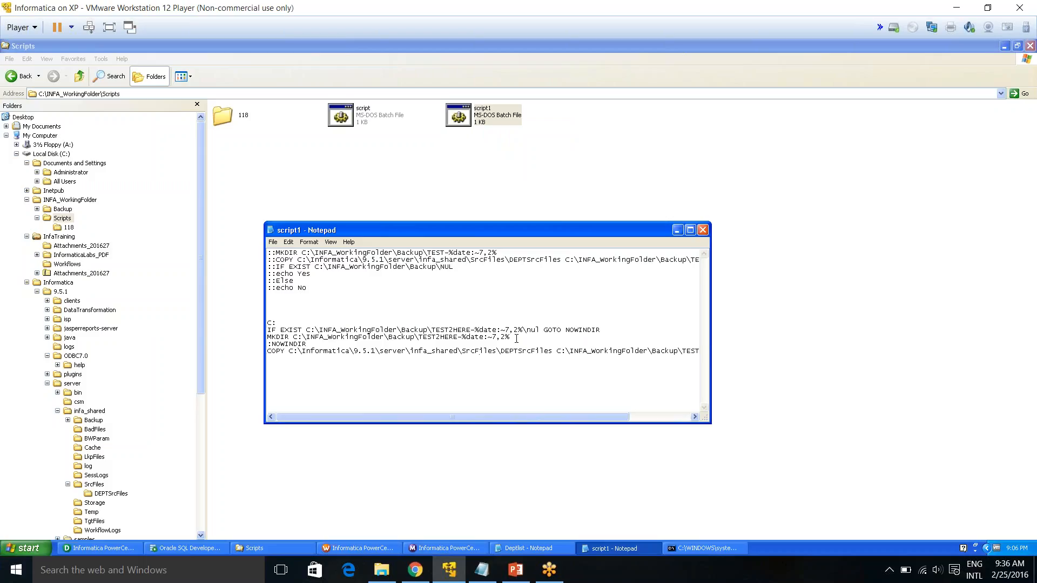
left_click_drag(517, 337, 442, 337)
left_click(459, 351)
left_click_drag(432, 331, 470, 329)
left_click(468, 330)
left_click_drag(294, 306, 248, 246)
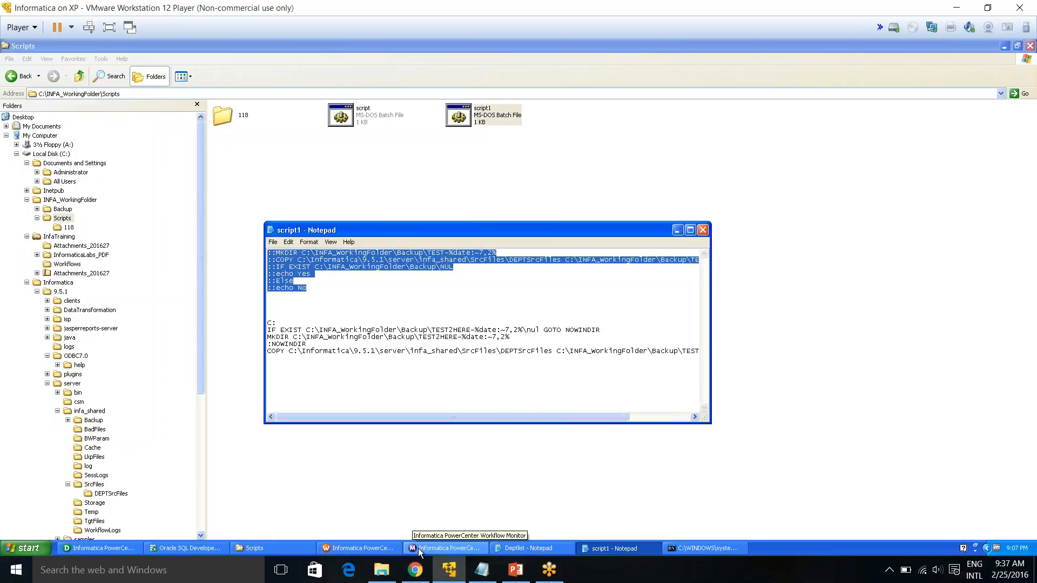
Cancel the cmdBackup task editor and discard the command changes
left_click(369, 550)
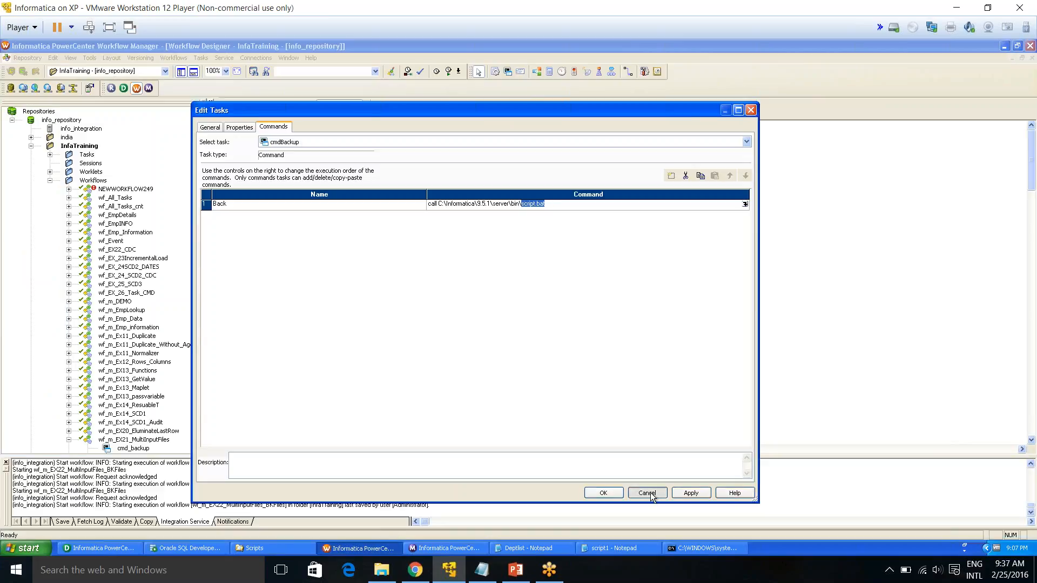
left_click(651, 493)
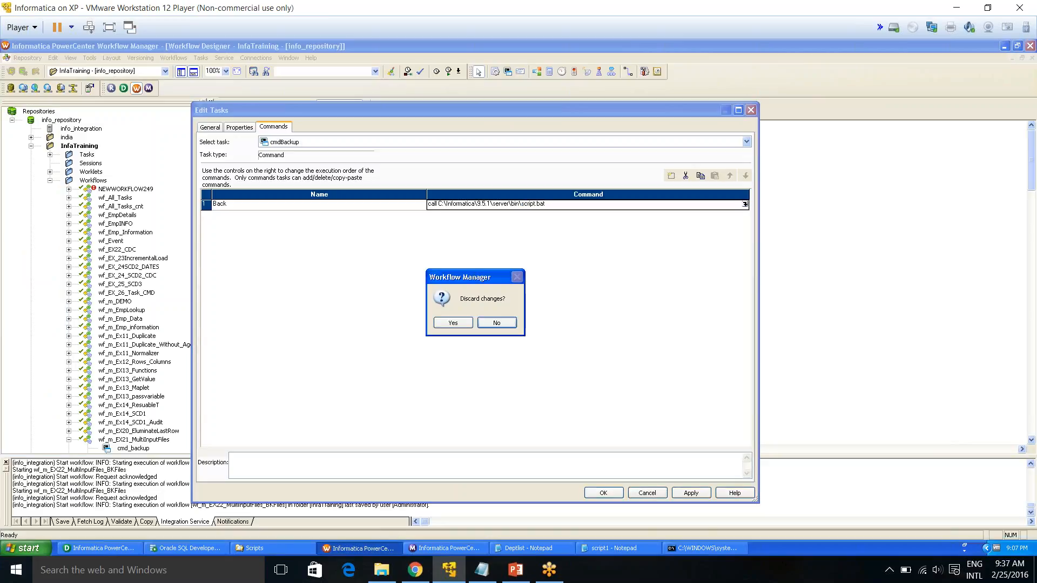
left_click(448, 324)
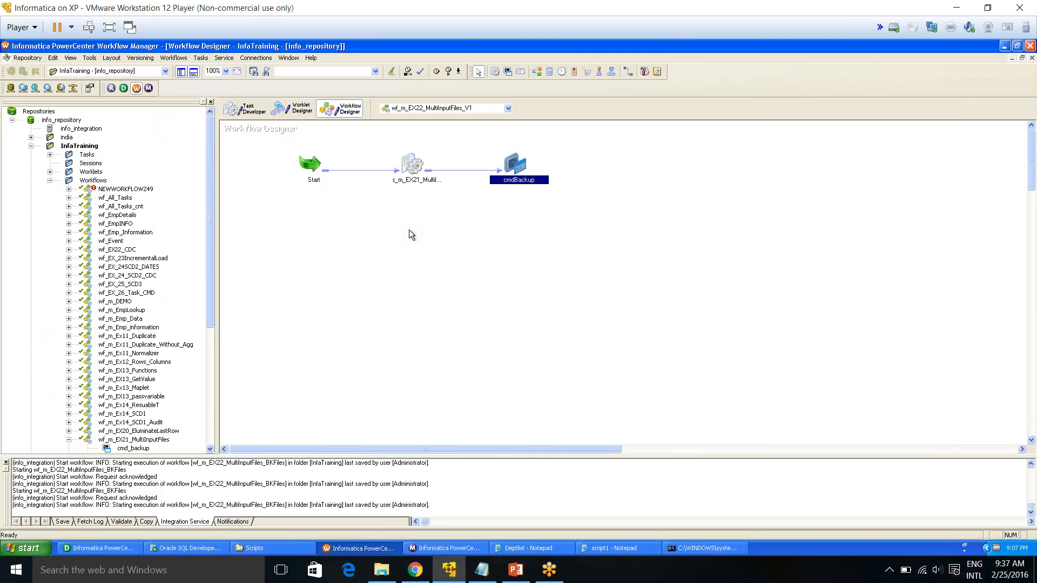
left_click(614, 22)
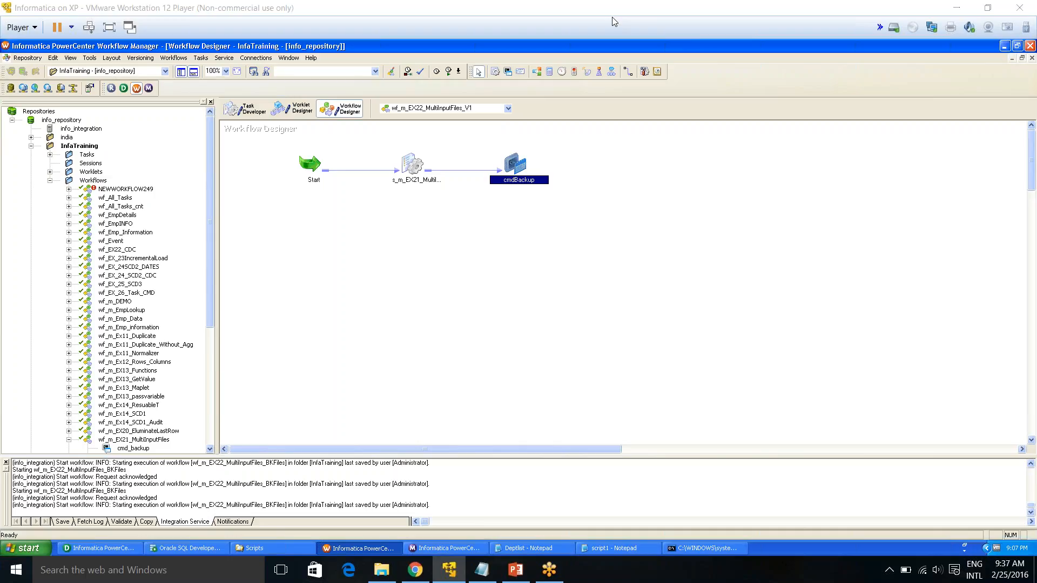